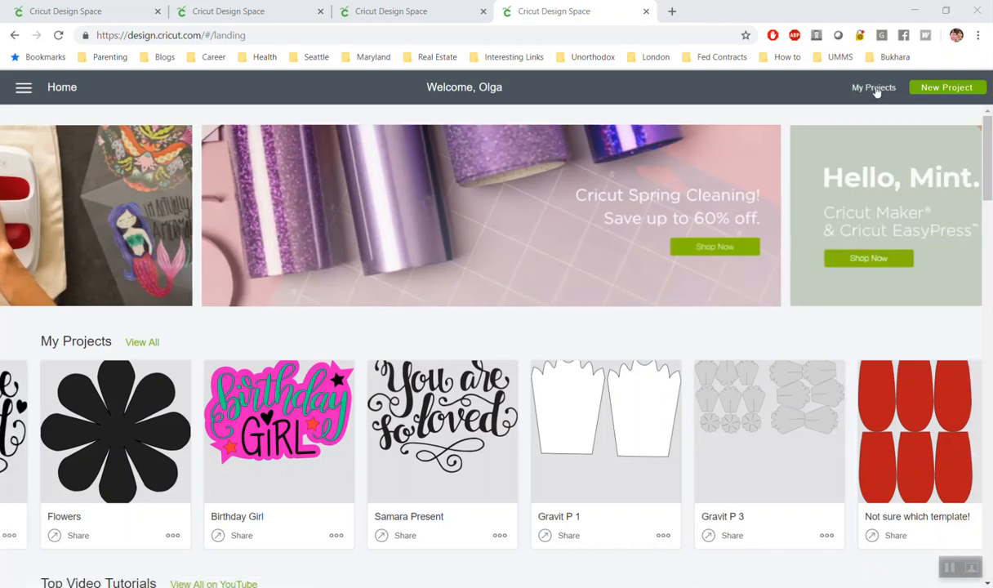
- Start a new blank project and open the file browser for uploading an image
left_click(876, 88)
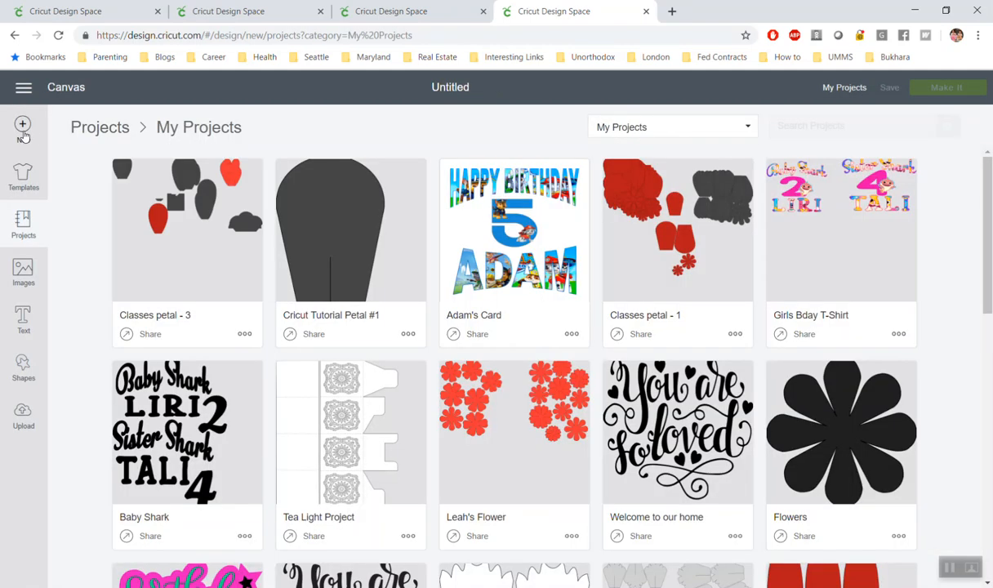
left_click(23, 129)
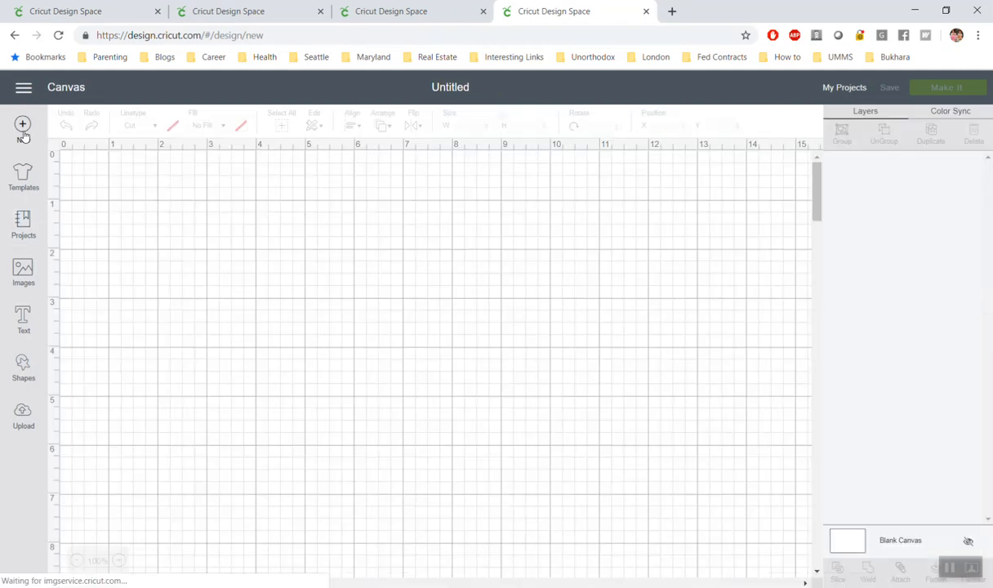
left_click(22, 408)
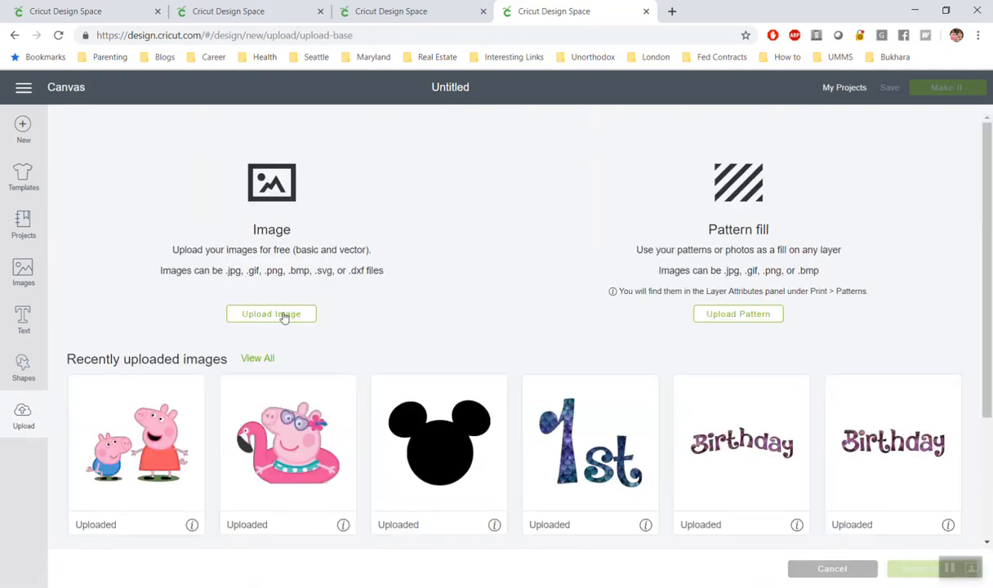
left_click(284, 316)
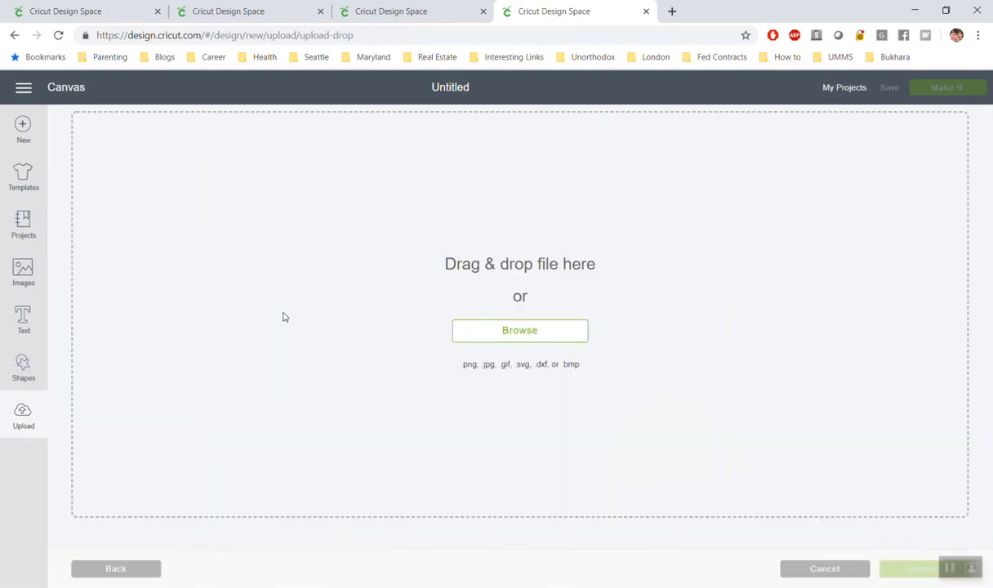
left_click(504, 331)
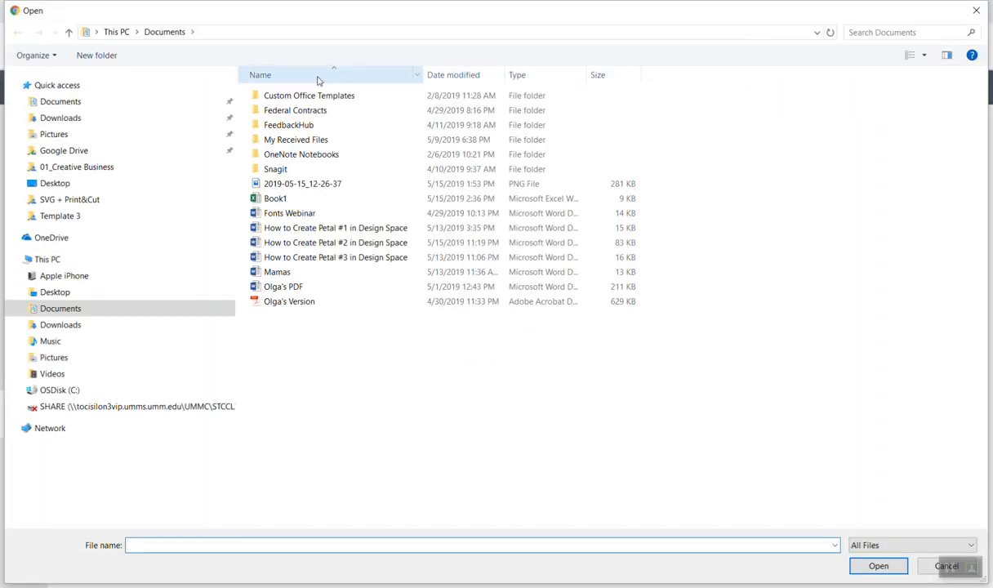
- Upload the Template 3 SVG from Google Drive's 01_Creative Business, 01_My Flowers SVG, 01_Flower Petals, Template 3 folder and save it as an image
left_click(84, 152)
double_click(314, 95)
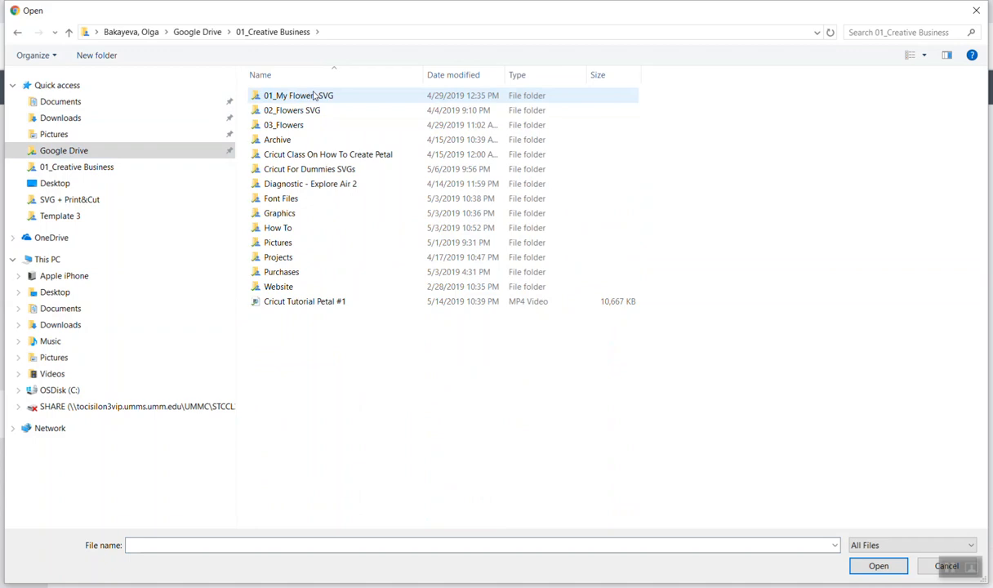
double_click(314, 96)
double_click(314, 95)
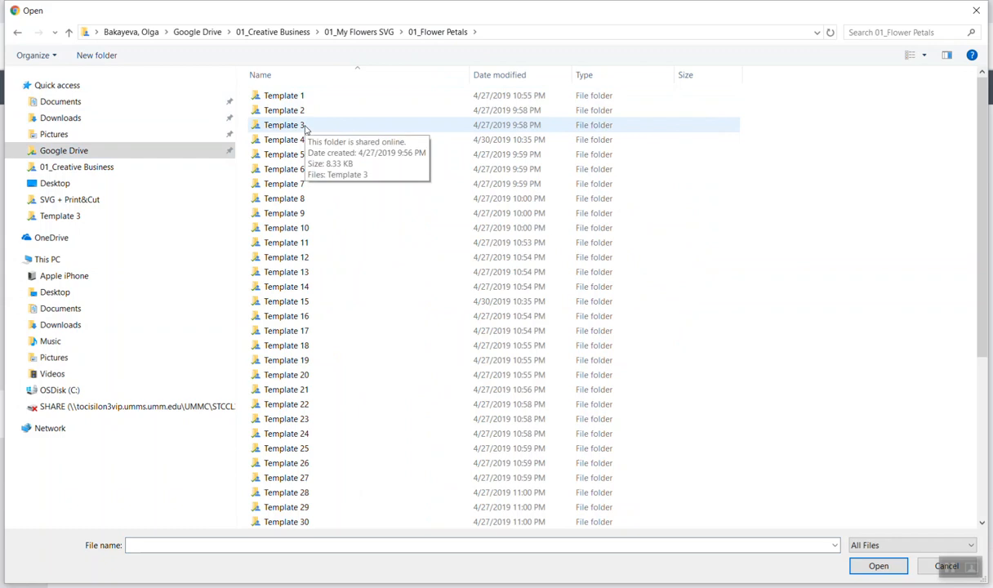
double_click(306, 125)
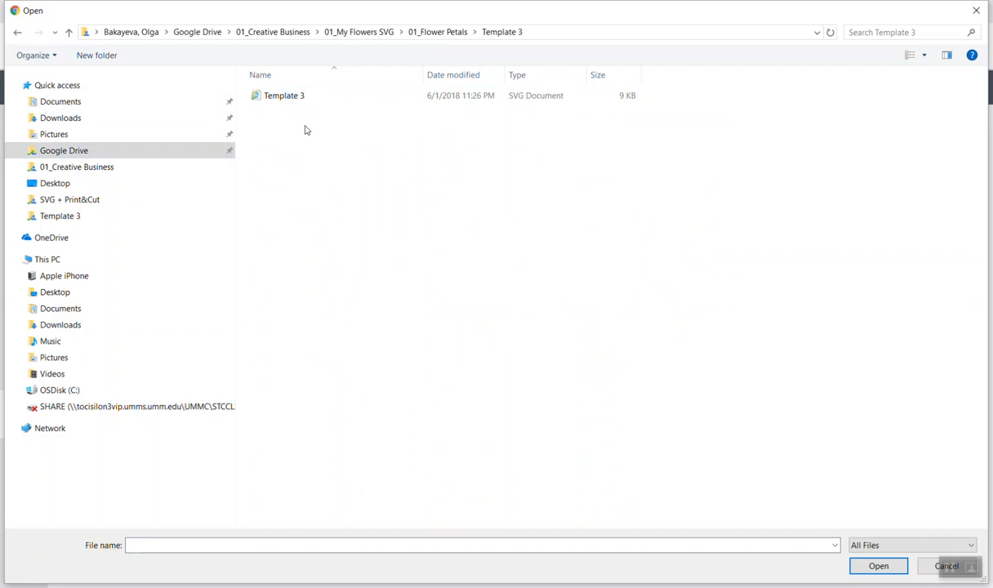
left_click(949, 566)
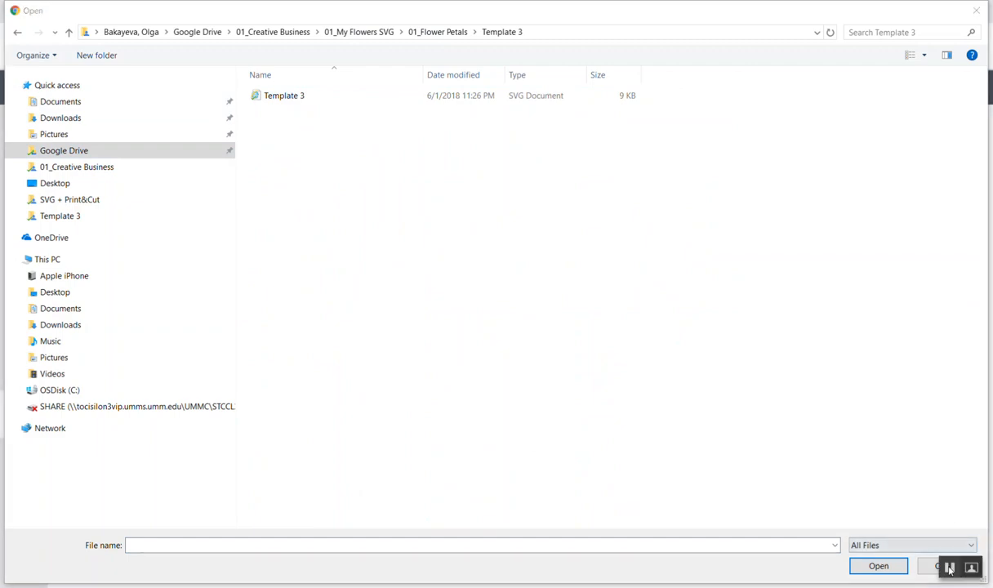
double_click(284, 102)
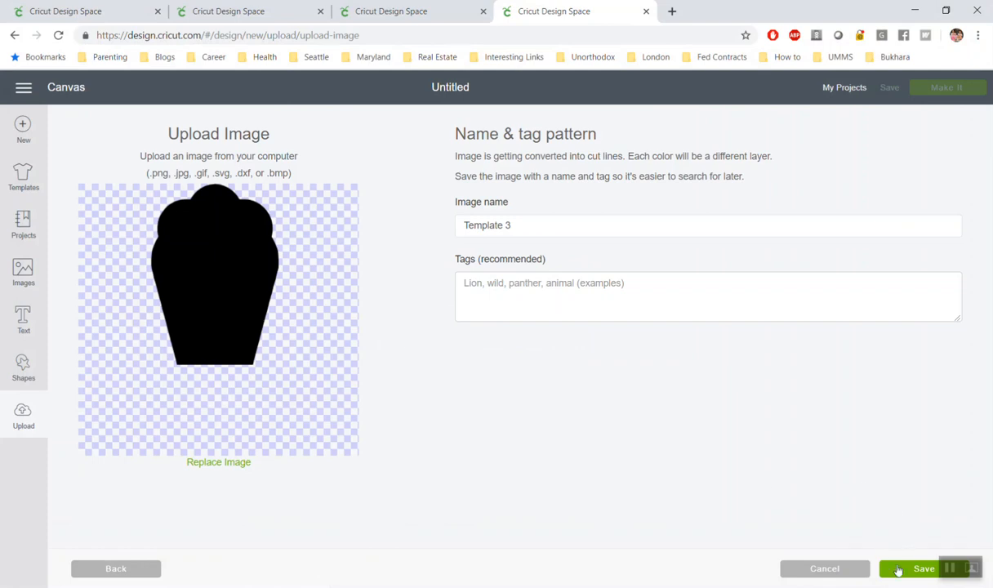
left_click(904, 574)
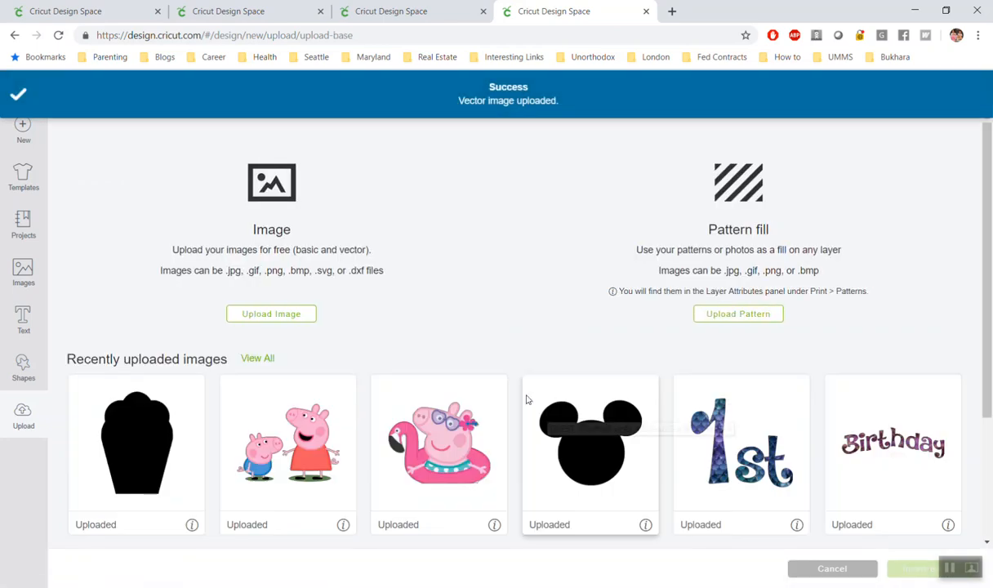
- Insert the uploaded petal on the canvas, shrink it to about 2.06 by 2.94 in, and move it near the canvas top
left_click(154, 459)
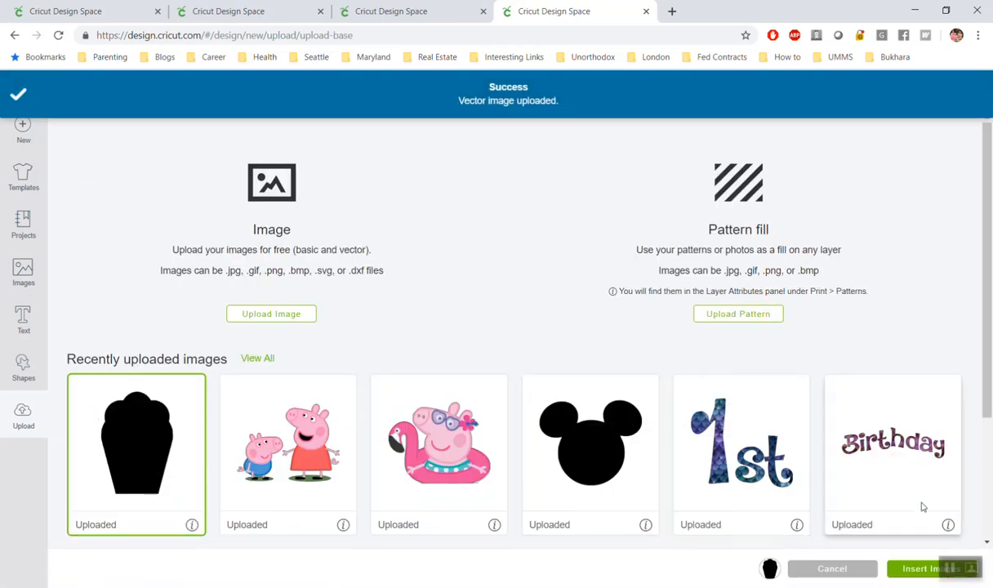
left_click(913, 572)
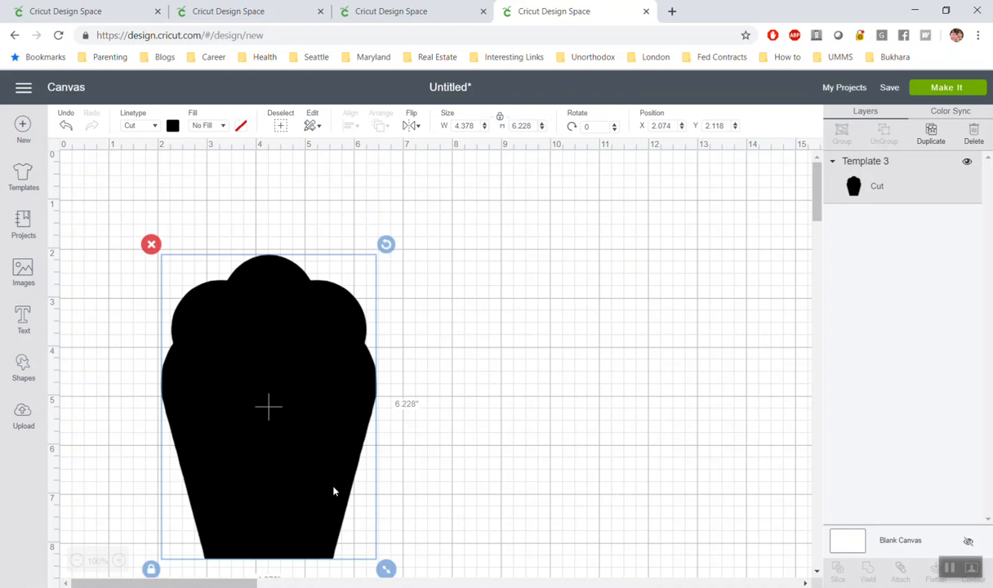
left_click_drag(382, 565, 322, 420)
left_click_drag(221, 357, 331, 294)
- Add a circle about 2.6 in across, placed just below the petal and overlapping its base
left_click(23, 365)
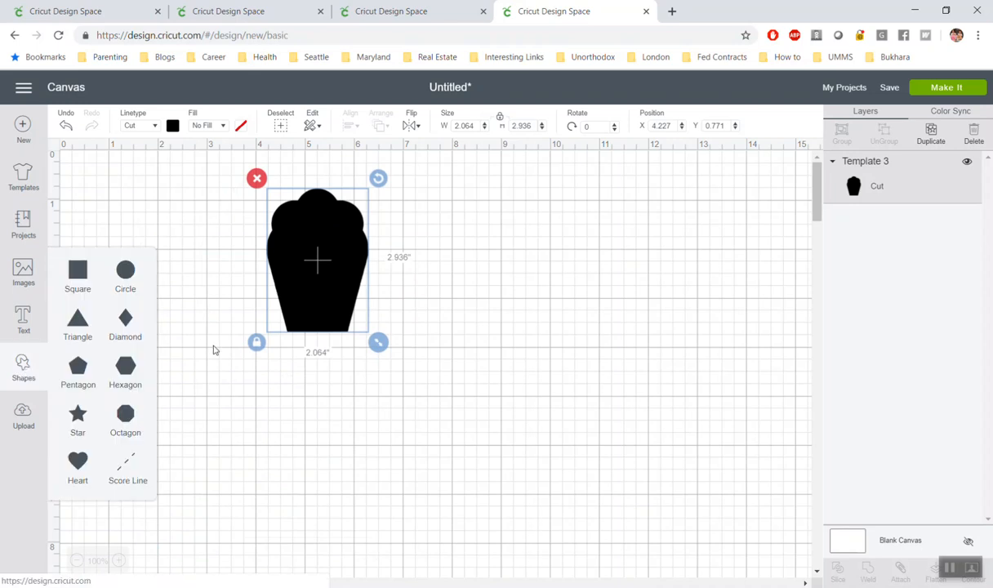
left_click(125, 269)
left_click_drag(268, 328, 351, 403)
left_click_drag(405, 483, 377, 455)
left_click_drag(323, 401, 339, 401)
- Duplicate the petal, rotate the copy about 182°, and place it upside down below the circle
left_click(317, 260)
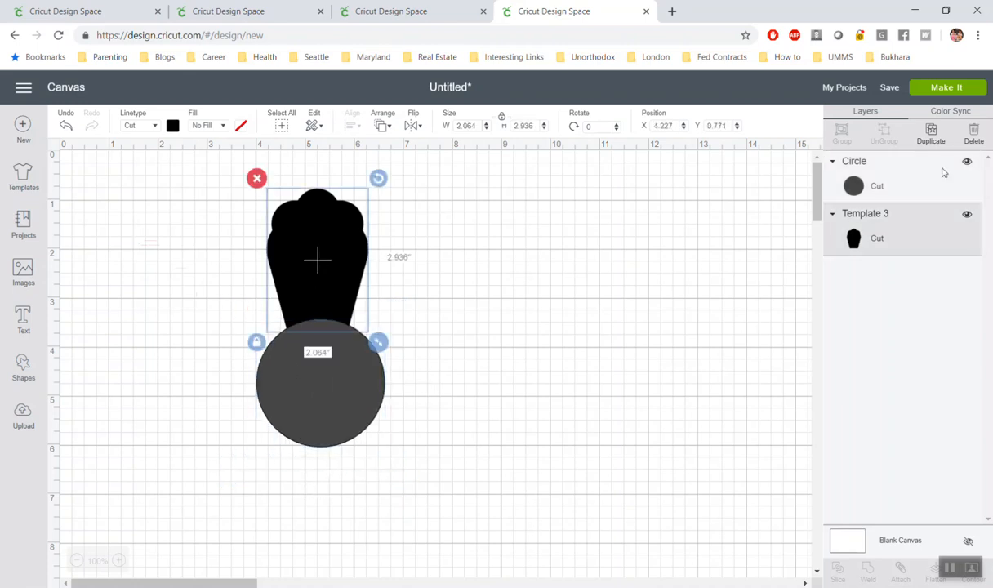
left_click(932, 133)
left_click_drag(344, 283, 332, 404)
left_click_drag(395, 322, 259, 506)
left_click(262, 504)
left_click_drag(326, 441, 331, 539)
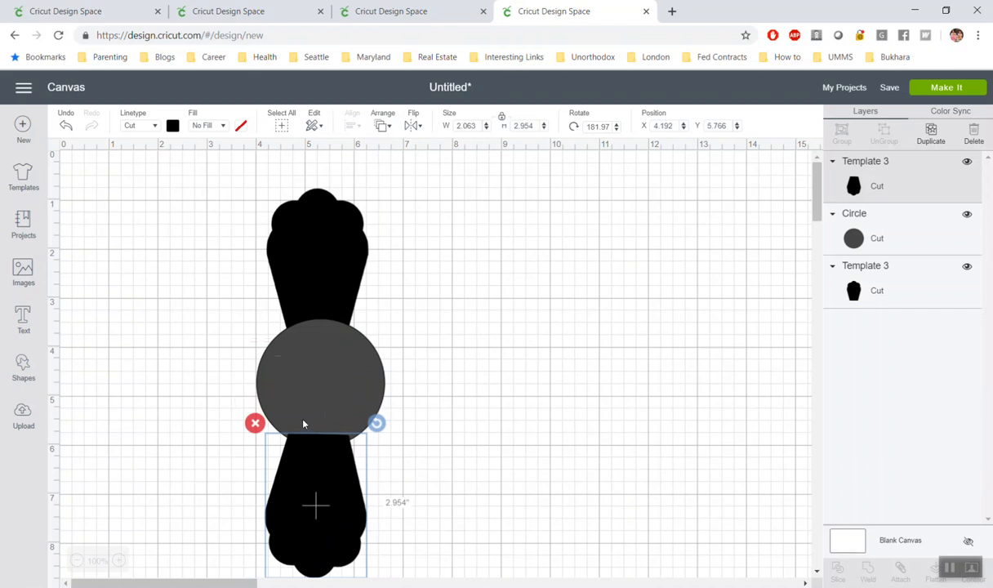
- Delete the circle and the upside-down petal copy, leaving only the original petal
left_click(349, 247)
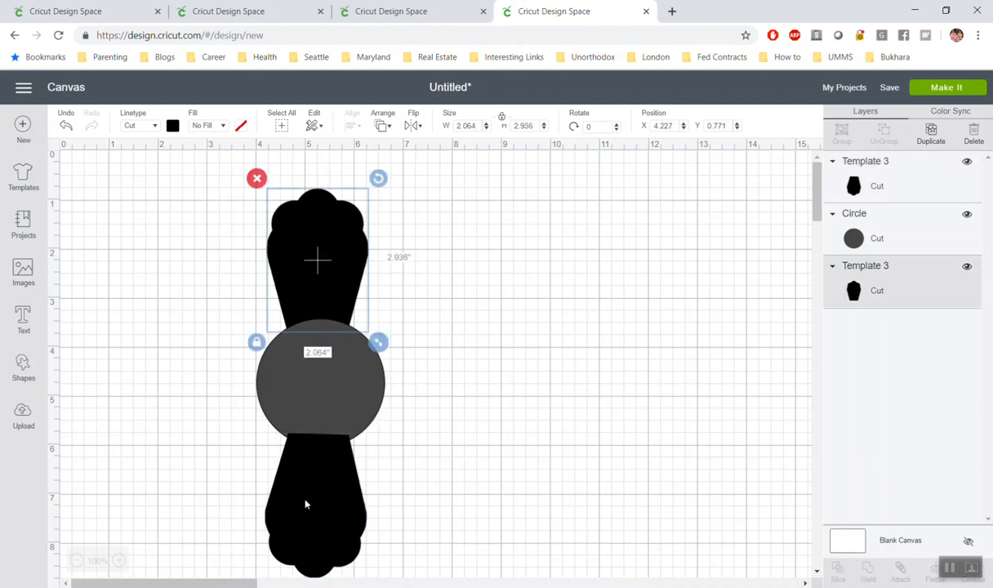
left_click(307, 503)
left_click(318, 387)
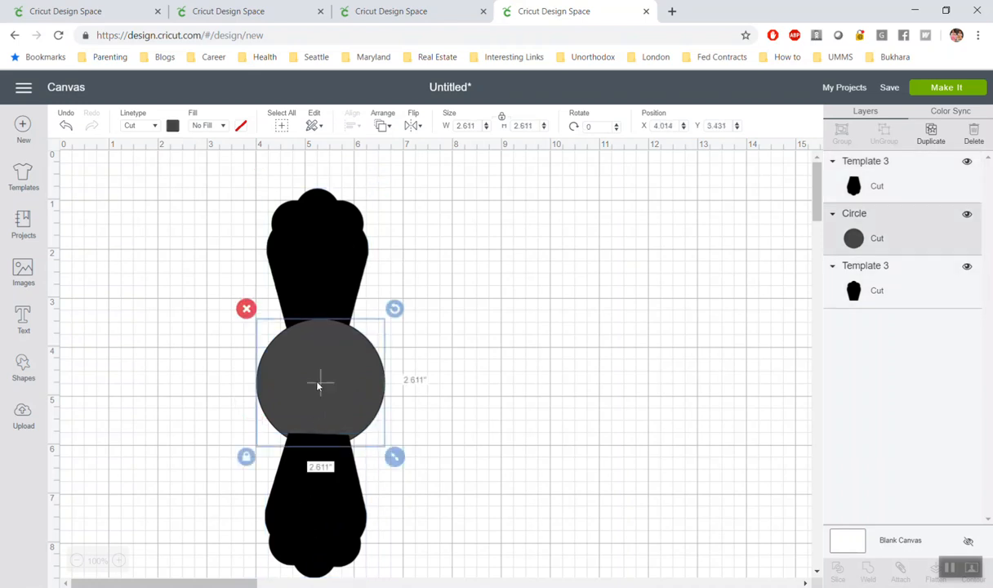
left_click(247, 310)
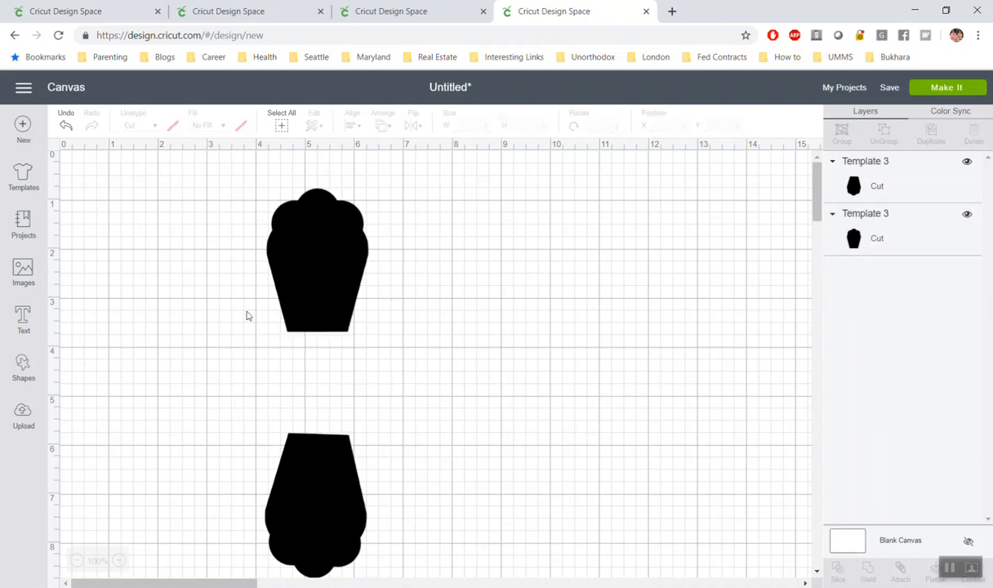
left_click(311, 504)
left_click(253, 424)
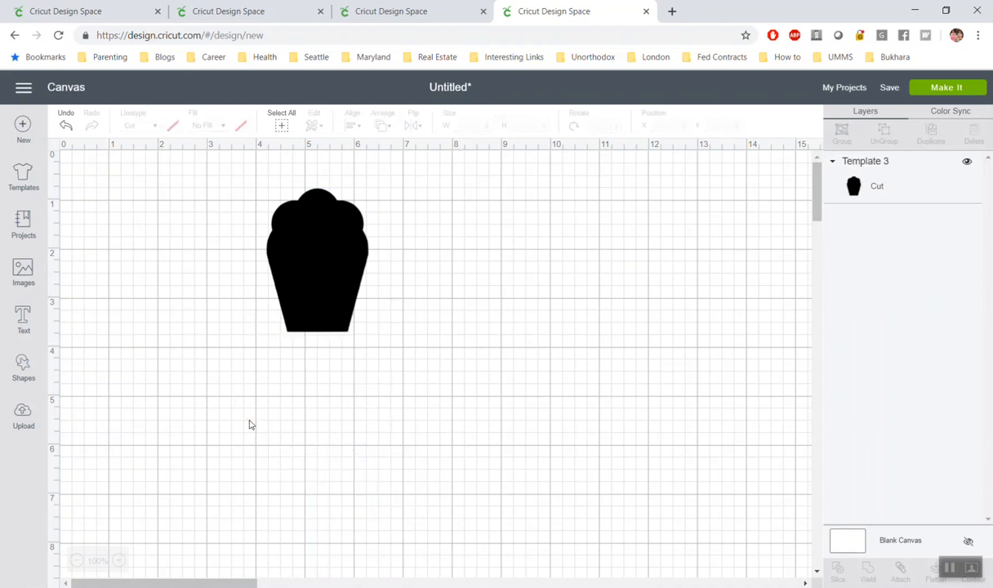
- Unlock the petal's proportions, set its width to 3.5 in and height to 5 in, and lock the proportions again
left_click(298, 291)
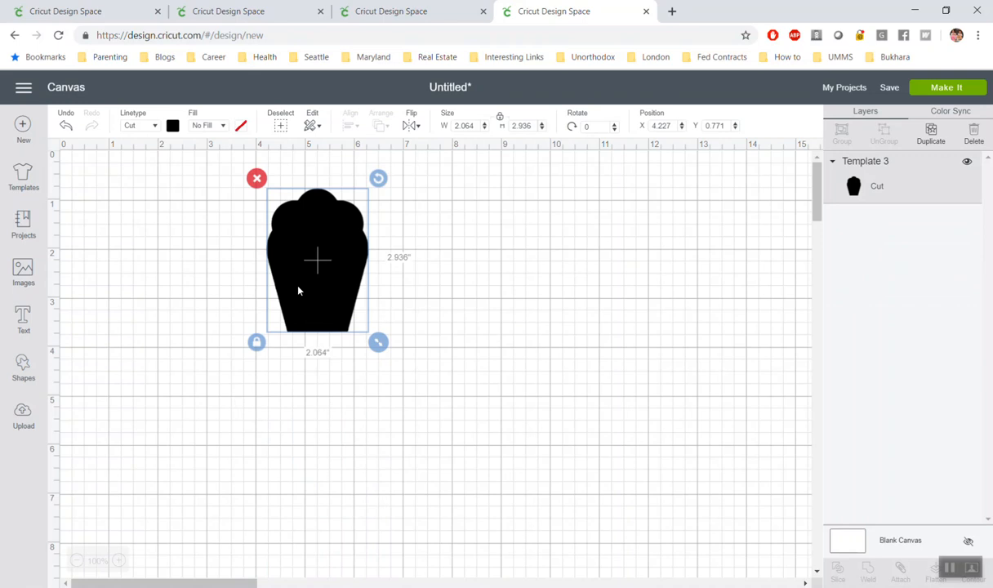
left_click(500, 118)
double_click(462, 126)
type("3.5")
key("Tab")
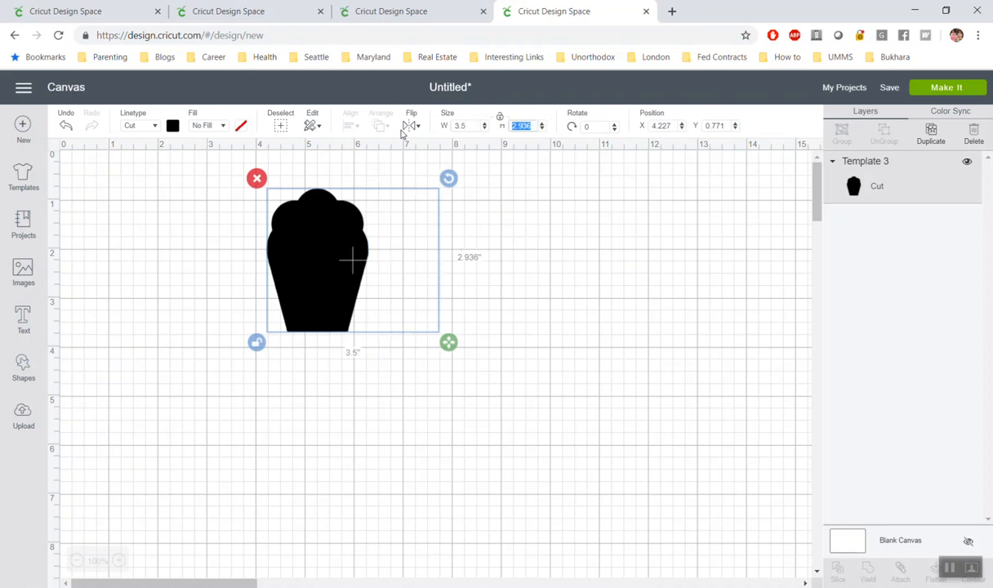
type("5")
key("Return")
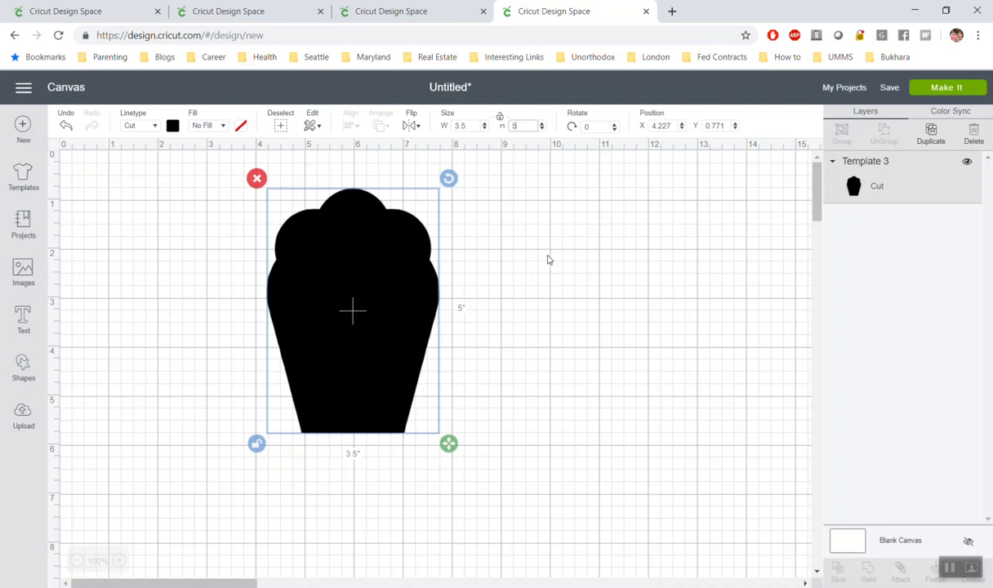
left_click(500, 119)
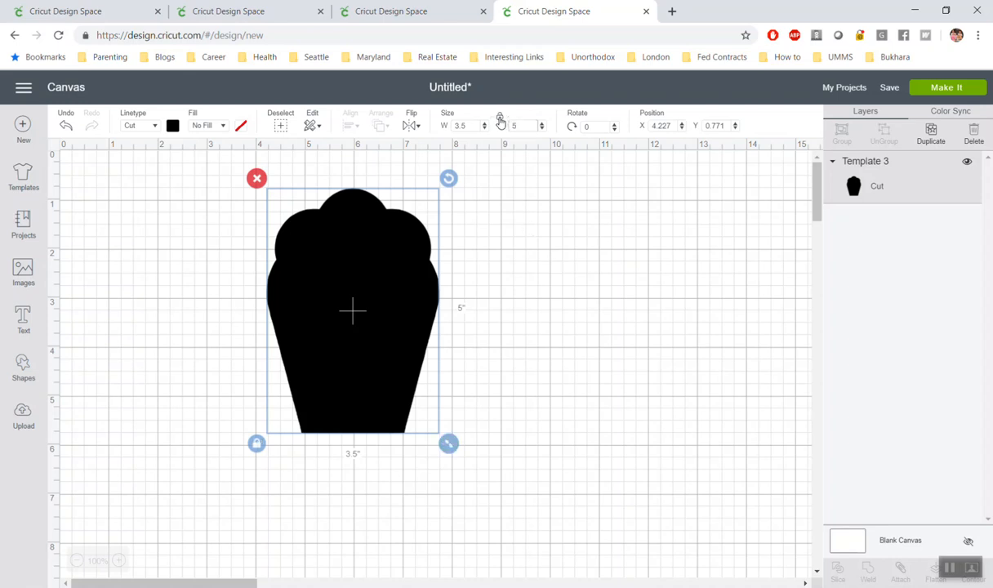
- Move the petal to about X 1.06, Y 0.81 and place a duplicate beside it at about X 4.91, Y 0.90
left_click_drag(366, 344, 193, 340)
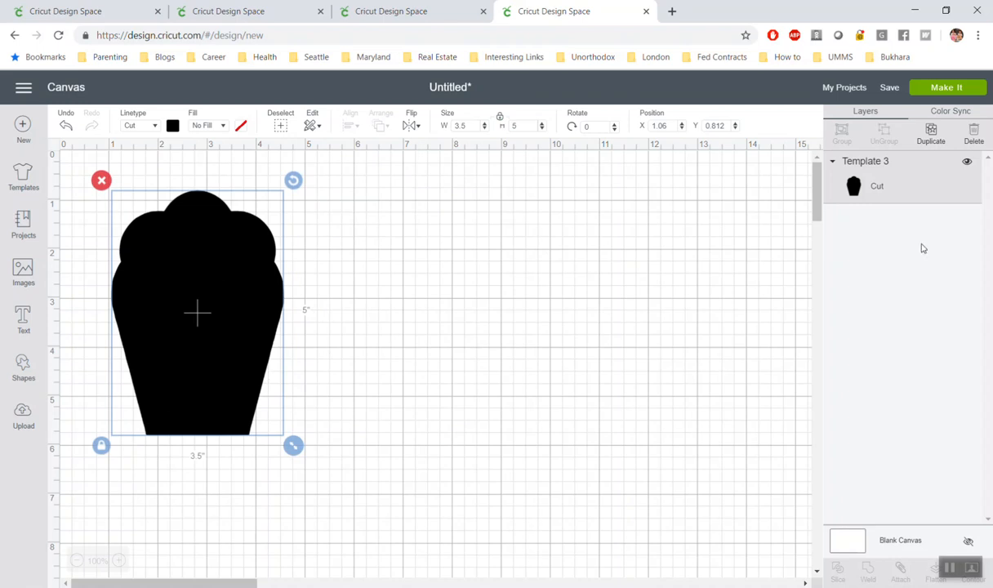
left_click(931, 132)
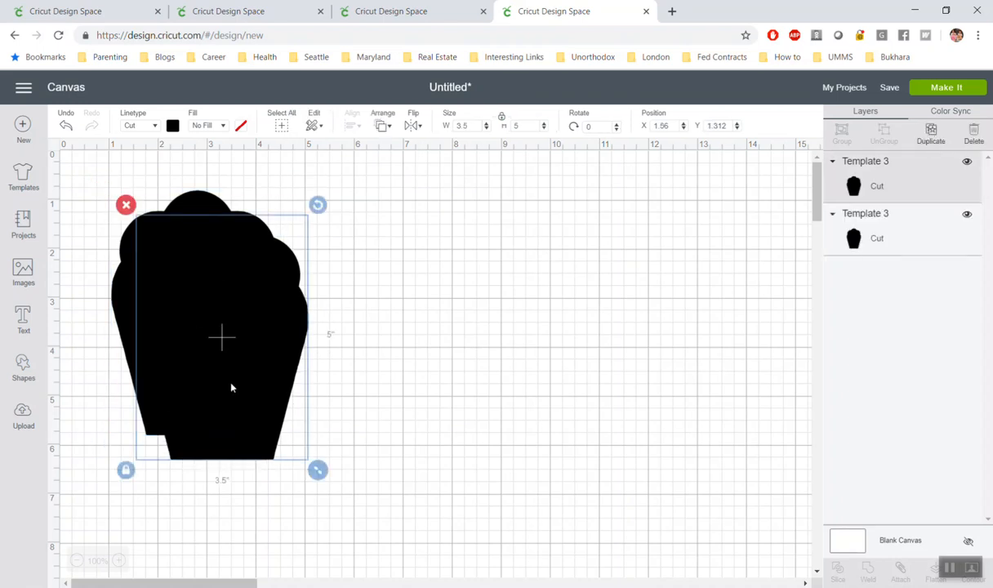
left_click_drag(231, 388, 411, 381)
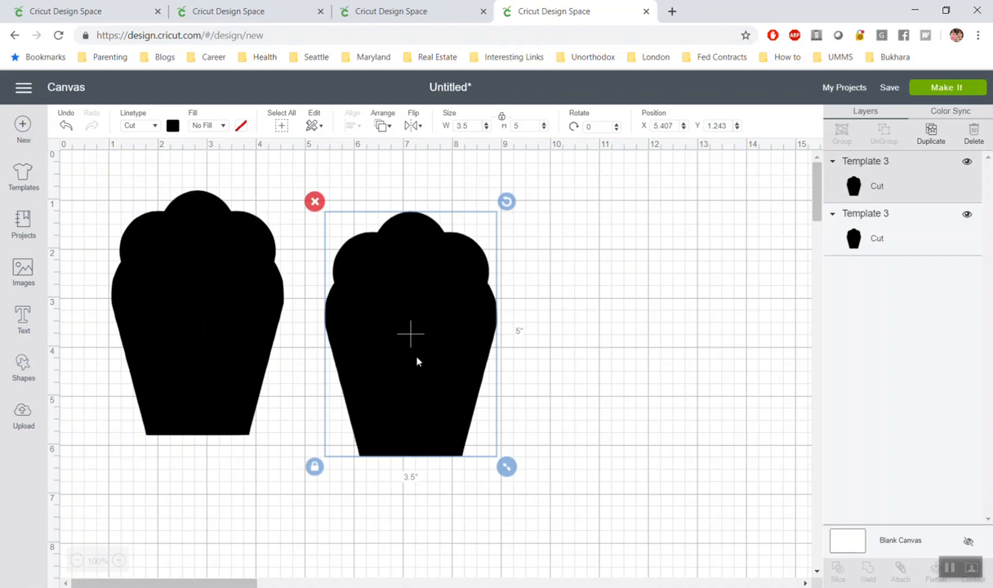
left_click_drag(417, 361, 388, 344)
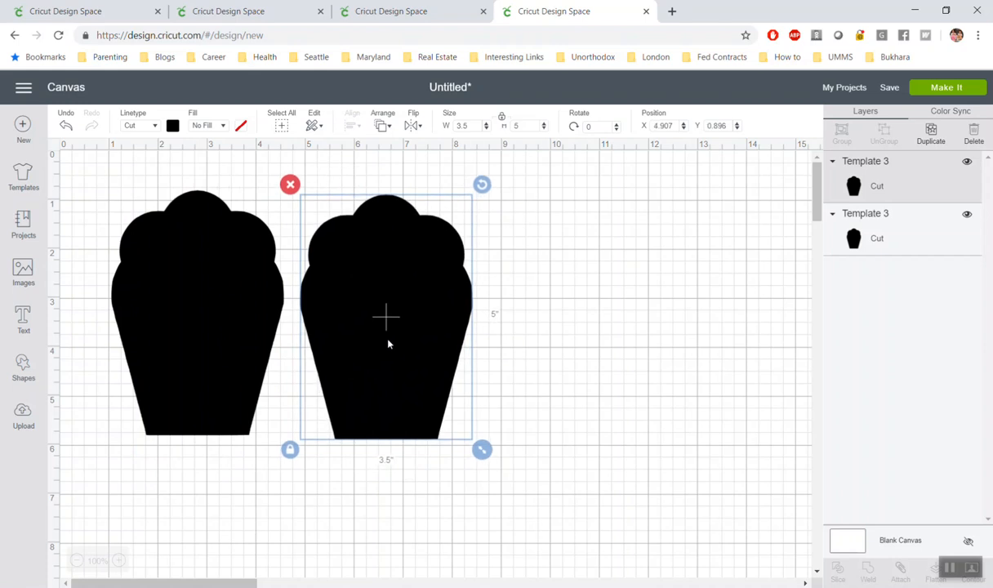
- Set the second petal's height to 4.5 in with its proportions locked
left_click(228, 327)
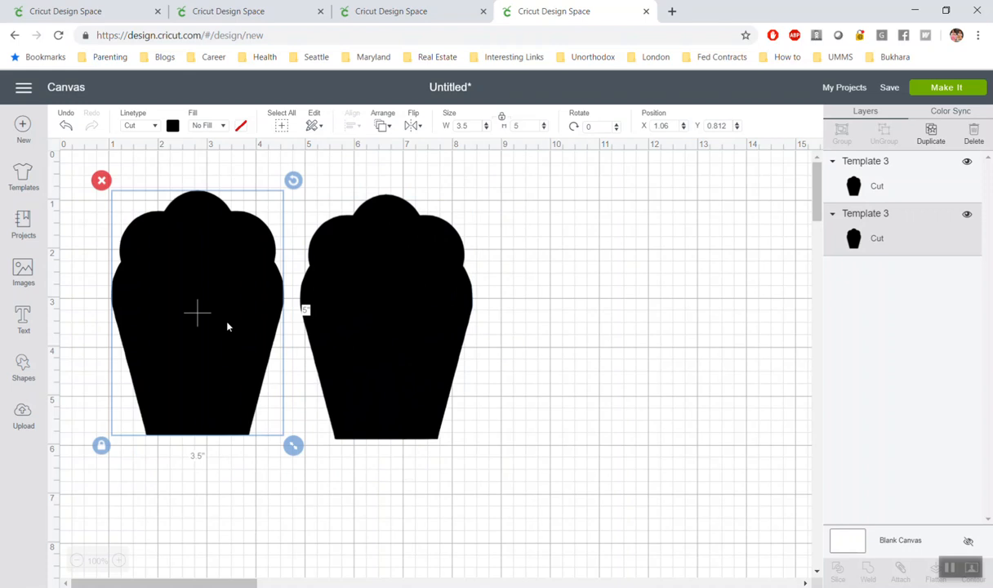
left_click(423, 331)
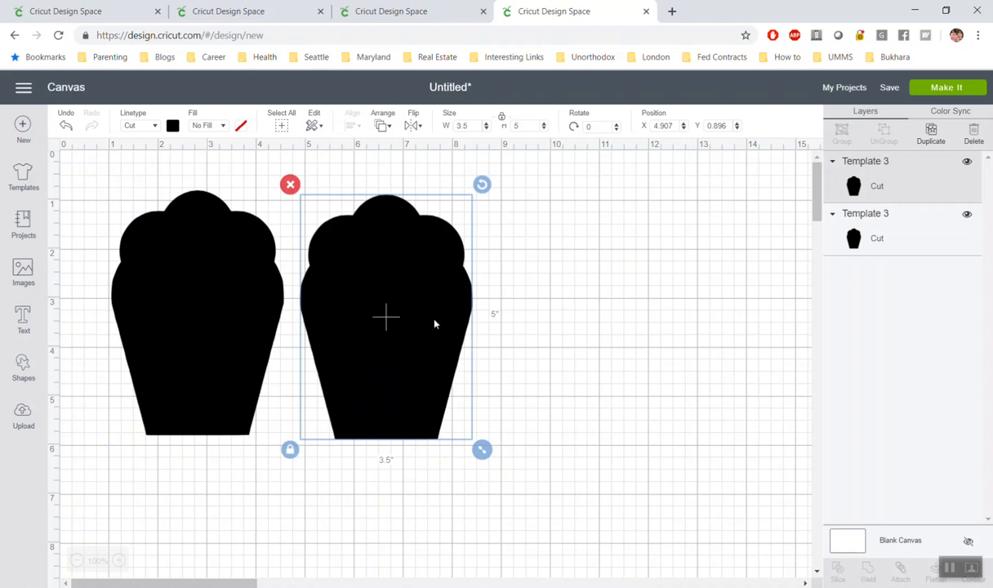
double_click(513, 129)
left_click(253, 276)
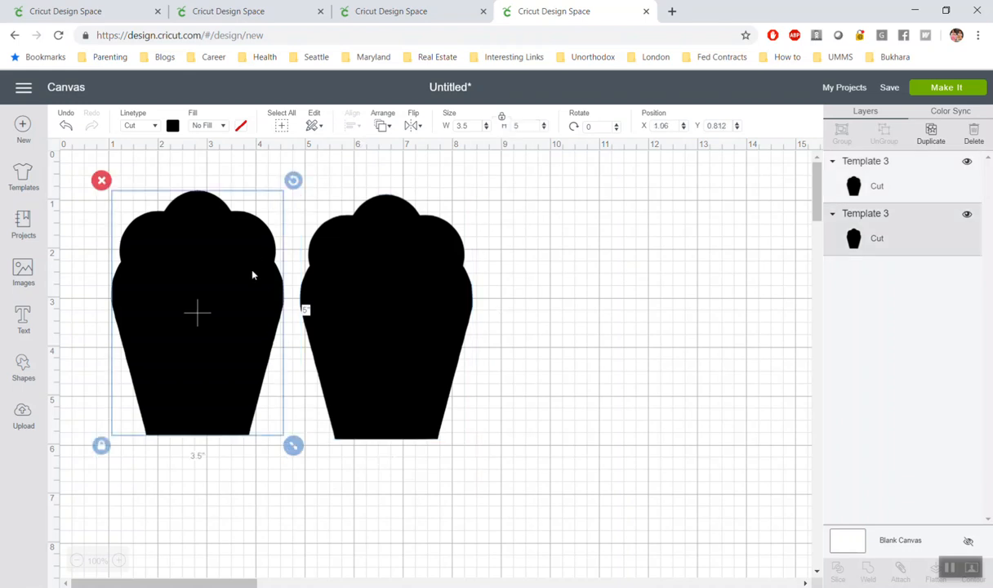
left_click(395, 315)
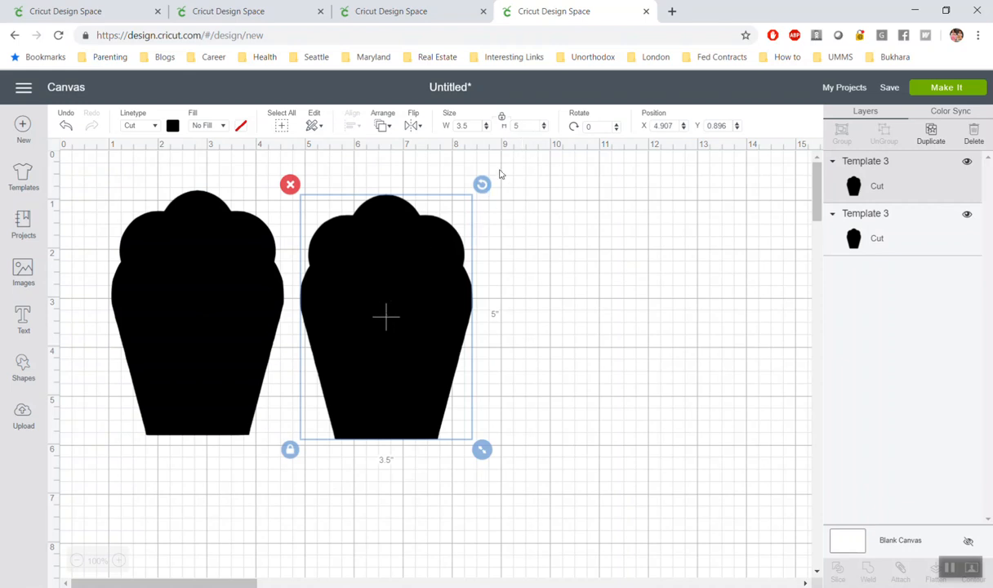
left_click(527, 126)
key("BackSpace")
type("4.5")
key("Return")
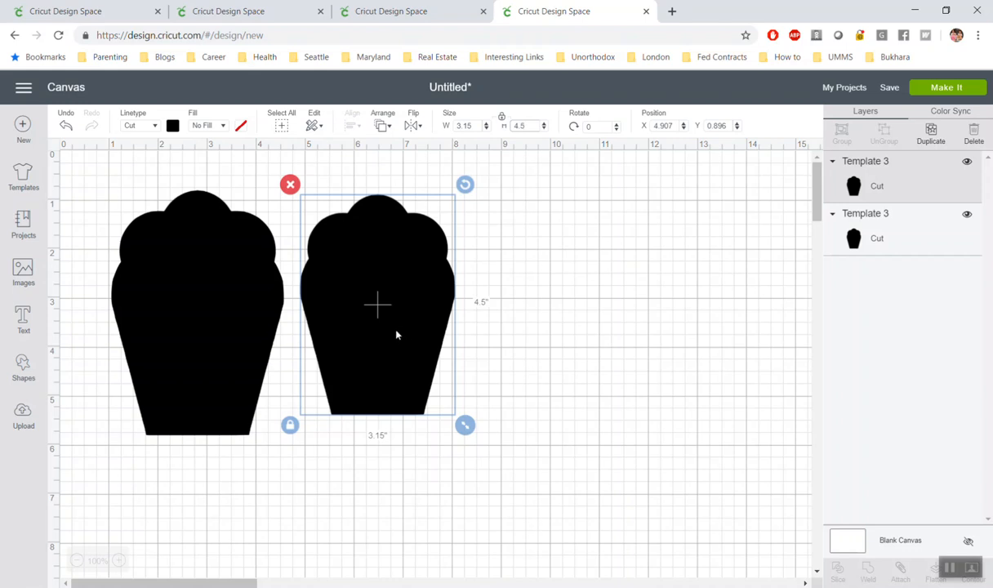
- Duplicate the 4.5 in petal and place the copy to its right at about X 8.23, Y 1.27
left_click(932, 136)
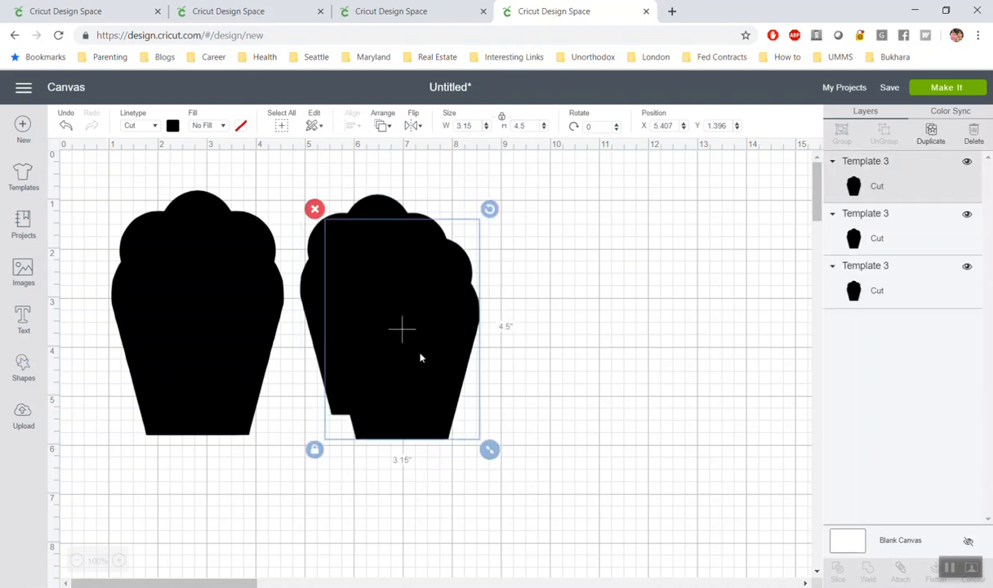
left_click_drag(420, 358, 559, 352)
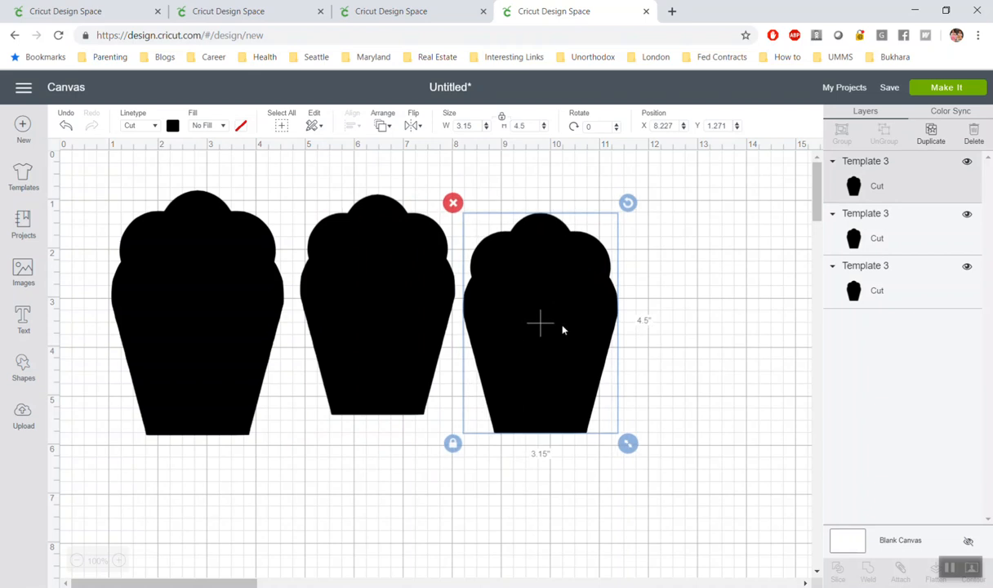
- Set the third petal's height to 4 in with its proportions locked
left_click(534, 128)
type("4.")
key("Return")
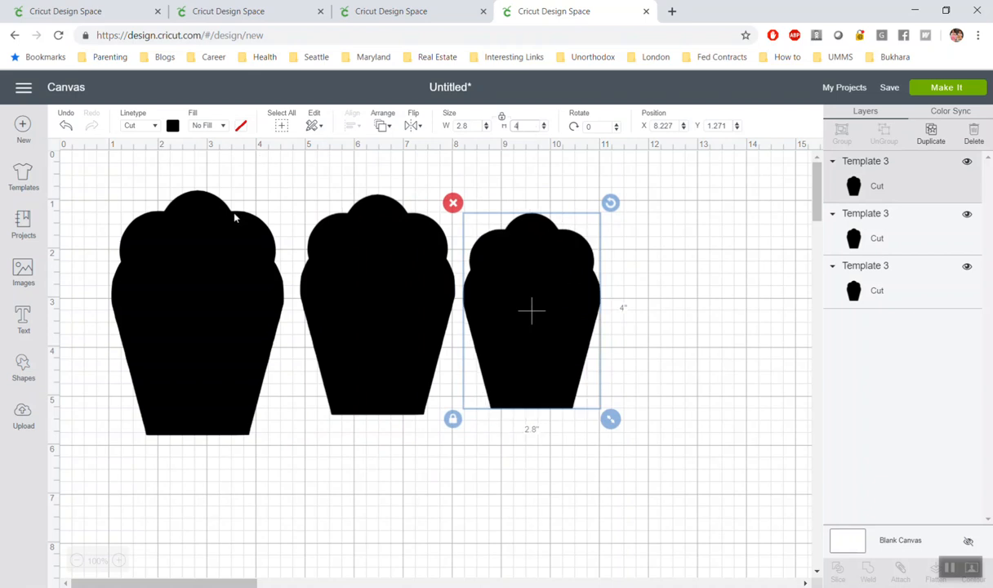
- Recolor the smallest petal red and the 4.5 in petal blue
left_click(171, 124)
left_click(187, 215)
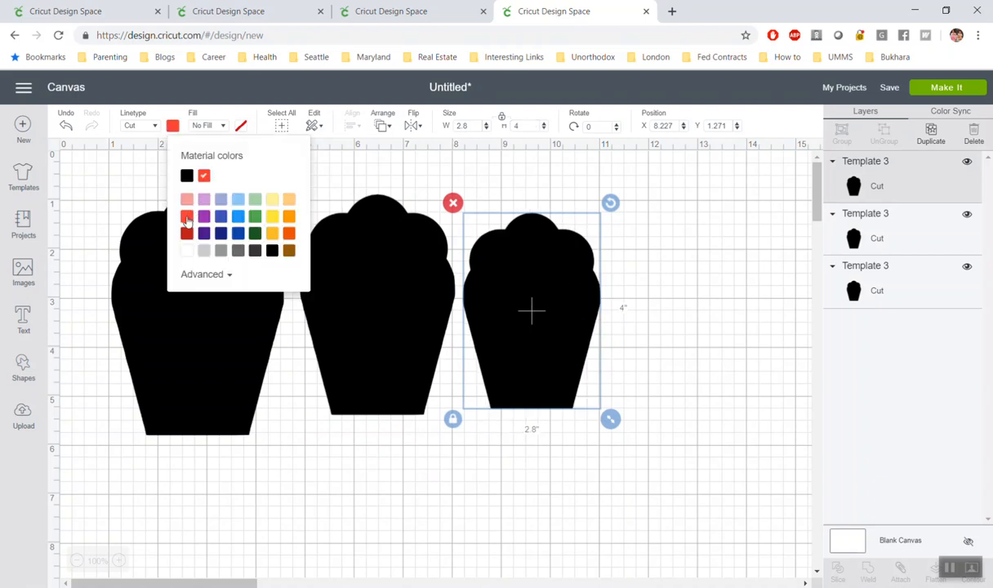
left_click(379, 320)
left_click(173, 125)
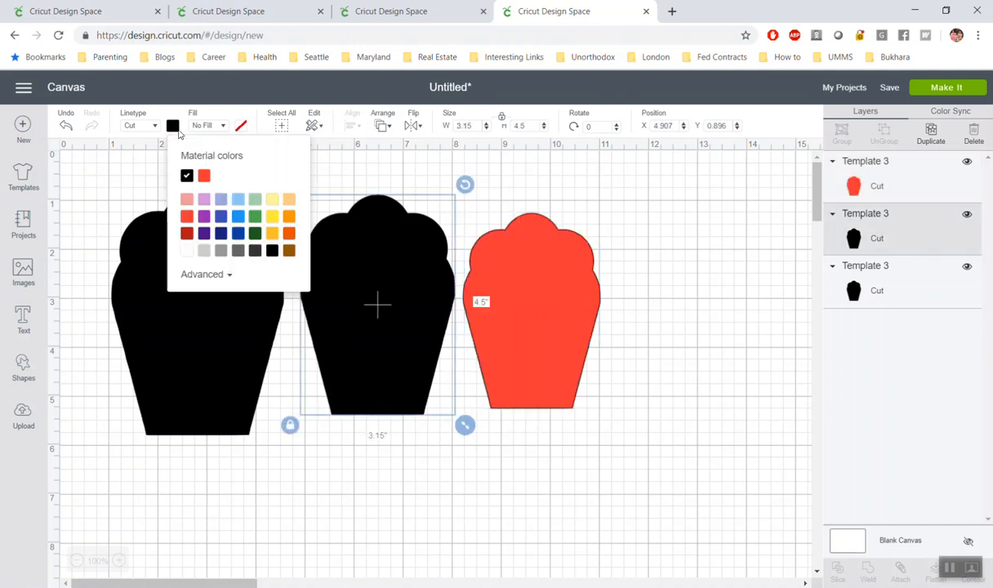
left_click(221, 215)
- Stack the blue petal on the black one and the red petal on top, lining up their bottom edges
left_click_drag(397, 342, 211, 366)
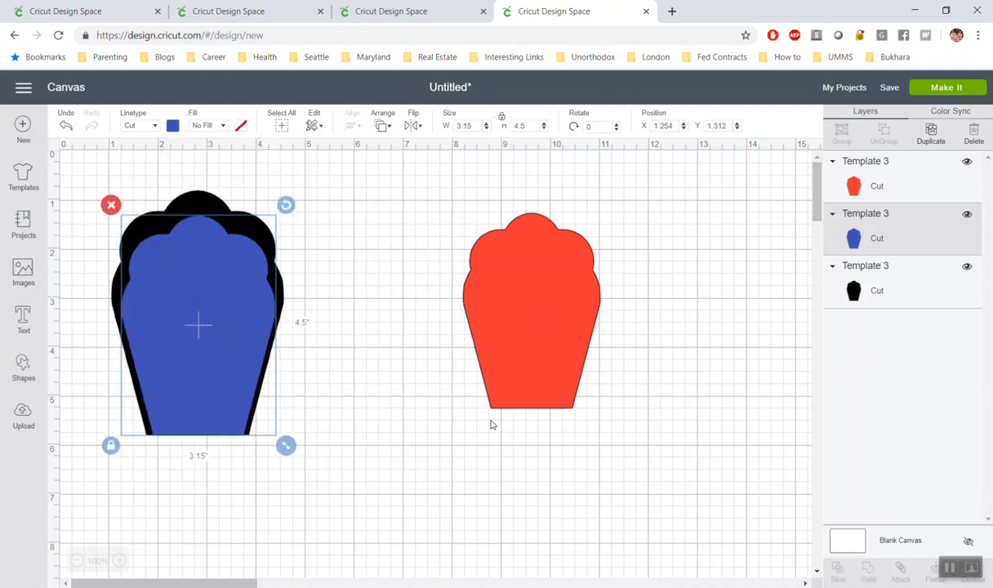
left_click_drag(495, 342, 167, 366)
left_click(387, 441)
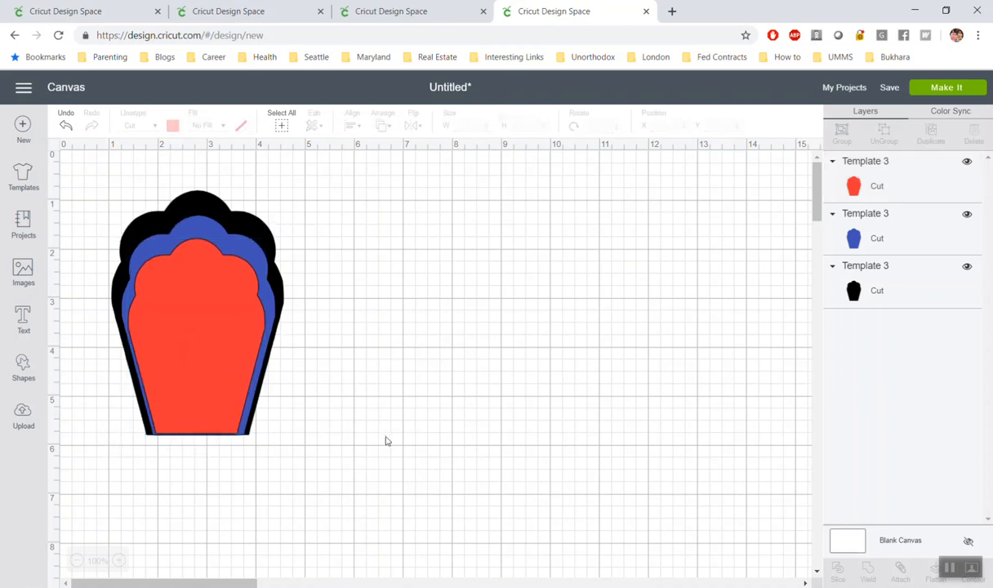
- Separate the stacked petals, with black at about X 0.98, Y 1.03, red beside it at about X 4.52, Y 1.08, and blue farther right
left_click_drag(192, 378, 511, 390)
left_click_drag(214, 350, 661, 381)
mouse_move(227, 311)
left_mouse_down()
mouse_move(220, 301)
mouse_move(226, 329)
left_mouse_up()
left_click_drag(482, 405, 343, 362)
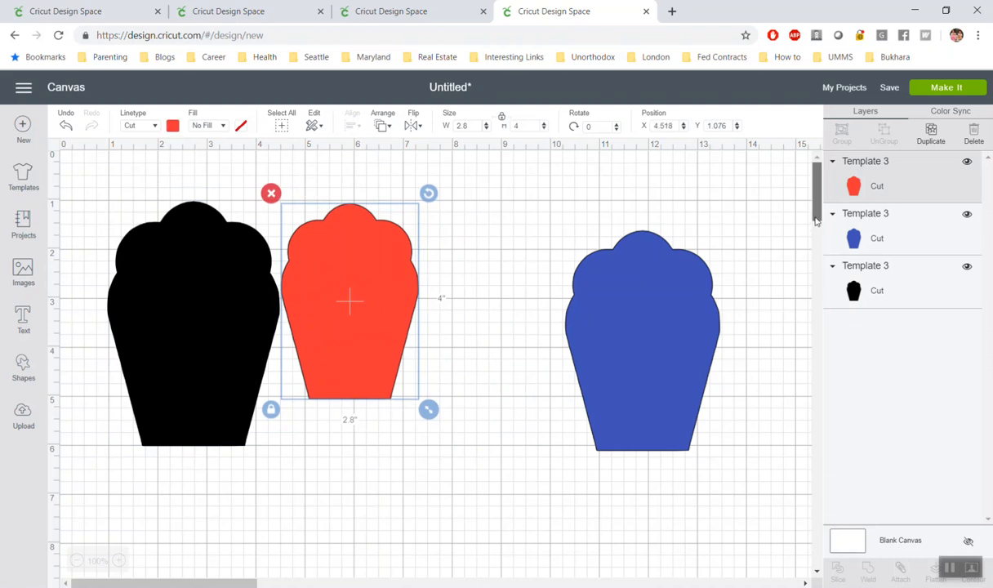
- Align the black and red petals by their tops and nudge the red petal to about X 4.48
scroll(815, 220, "down", 1)
left_click_drag(78, 224, 432, 297)
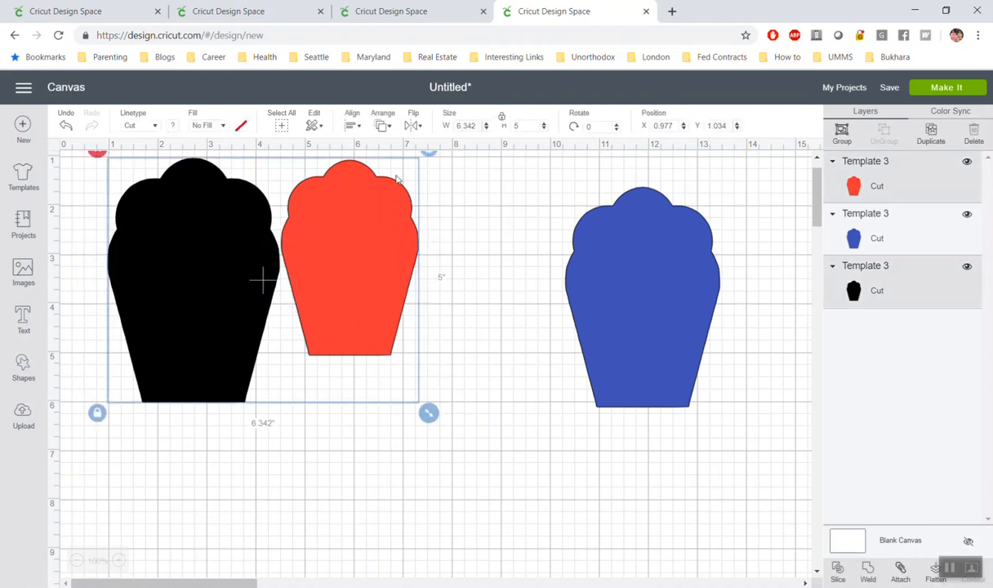
left_click(347, 125)
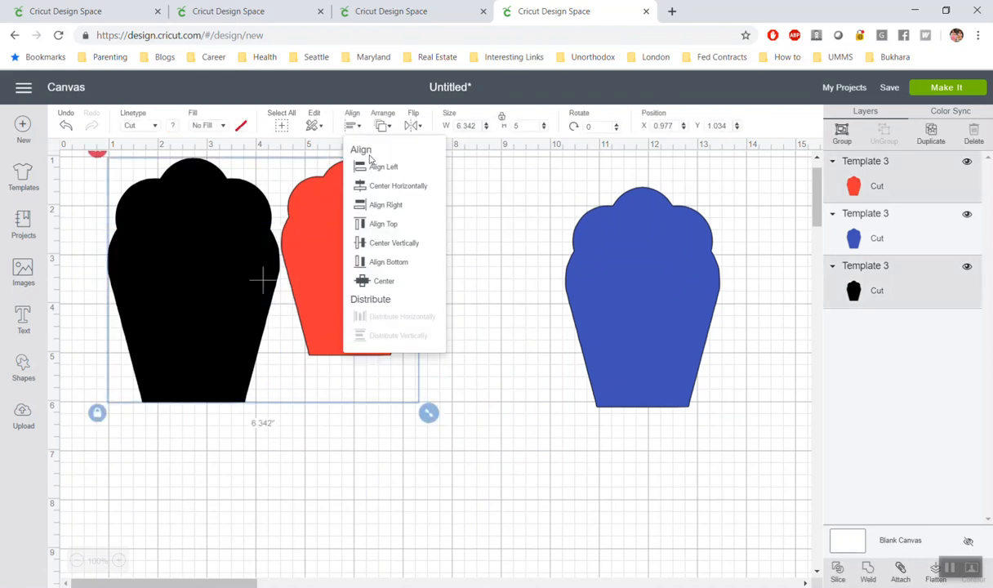
left_click(380, 224)
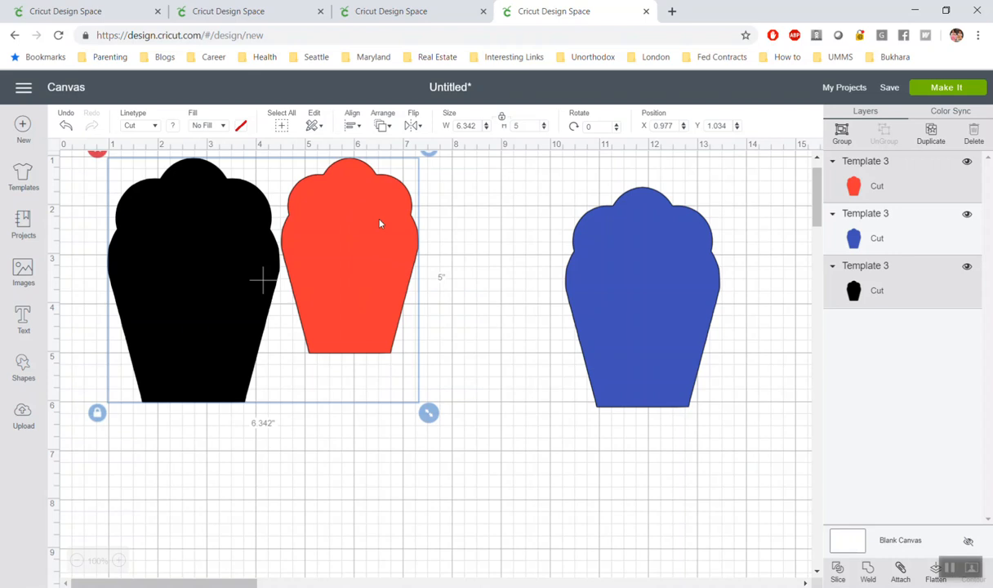
left_click(479, 295)
left_click(372, 275)
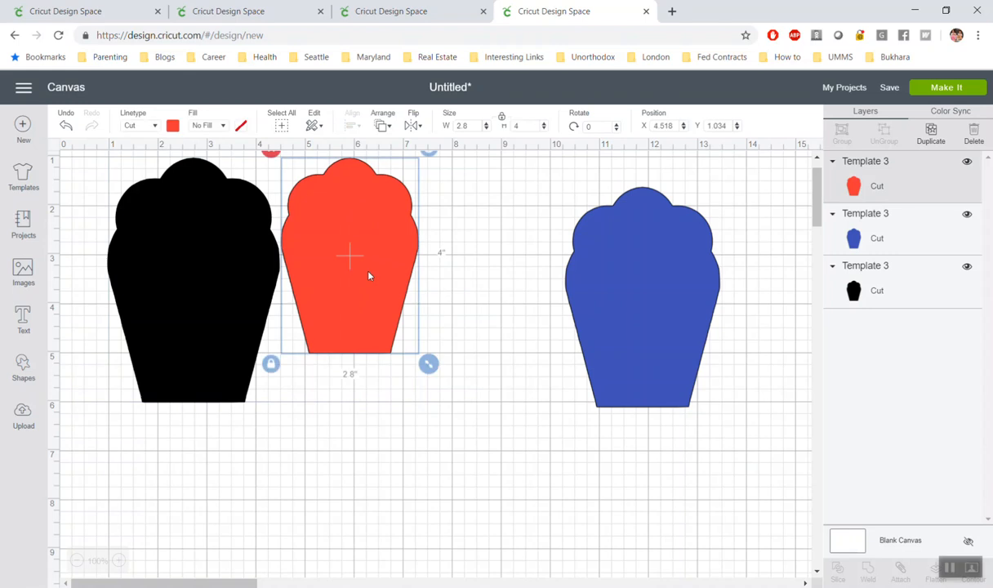
left_click_drag(368, 276, 366, 276)
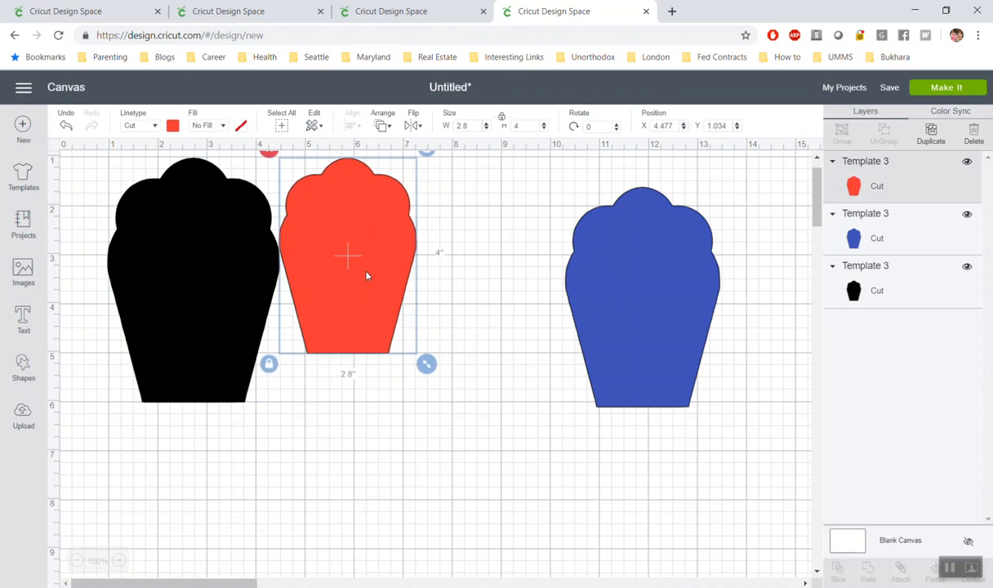
- Move the blue petal beneath the red one to about X 3.99, Y 5.05, and check the overall size of all three petals
left_click_drag(642, 314, 334, 486)
left_click_drag(80, 174, 478, 539)
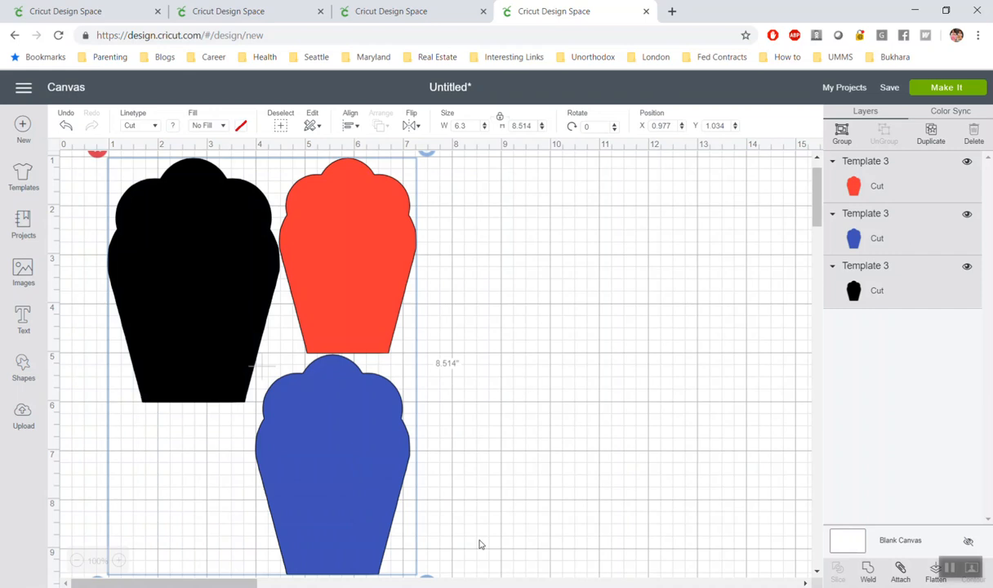
left_click_drag(818, 219, 818, 225)
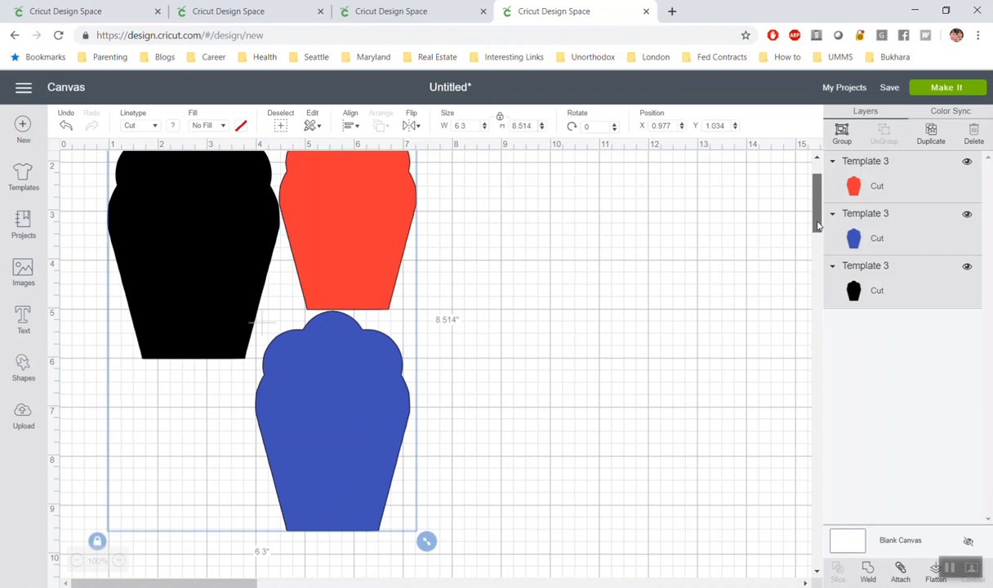
left_click_drag(818, 226, 818, 223)
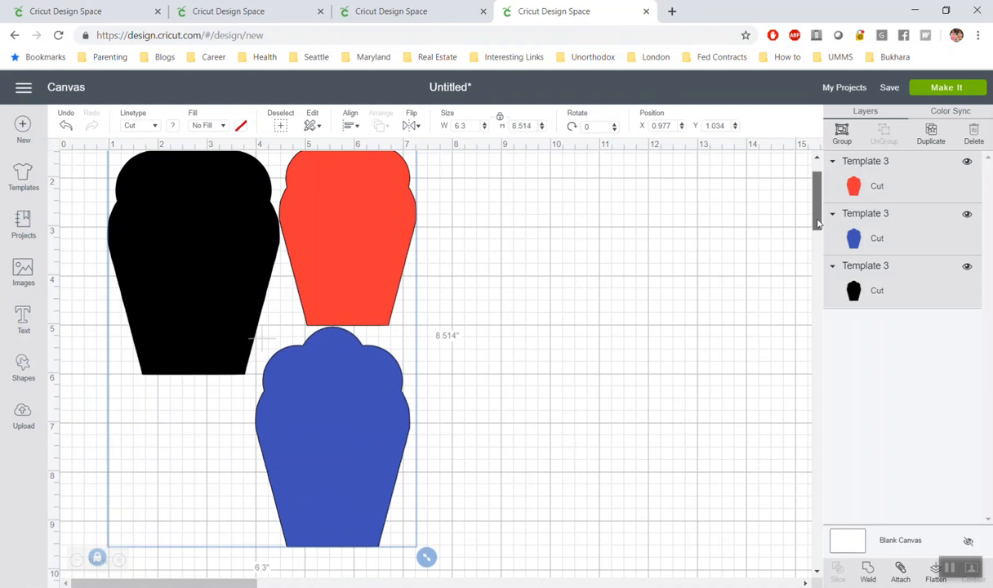
left_click_drag(820, 224, 815, 222)
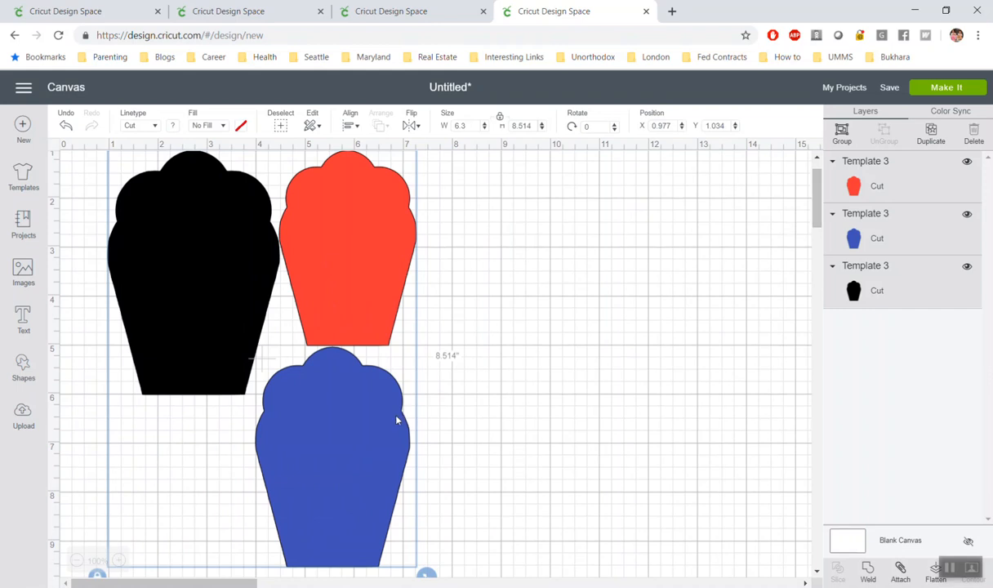
left_click(587, 433)
- Try rotating the blue petal to about 270° and shifting it sideways below the others, and undo both changes
left_click(366, 439)
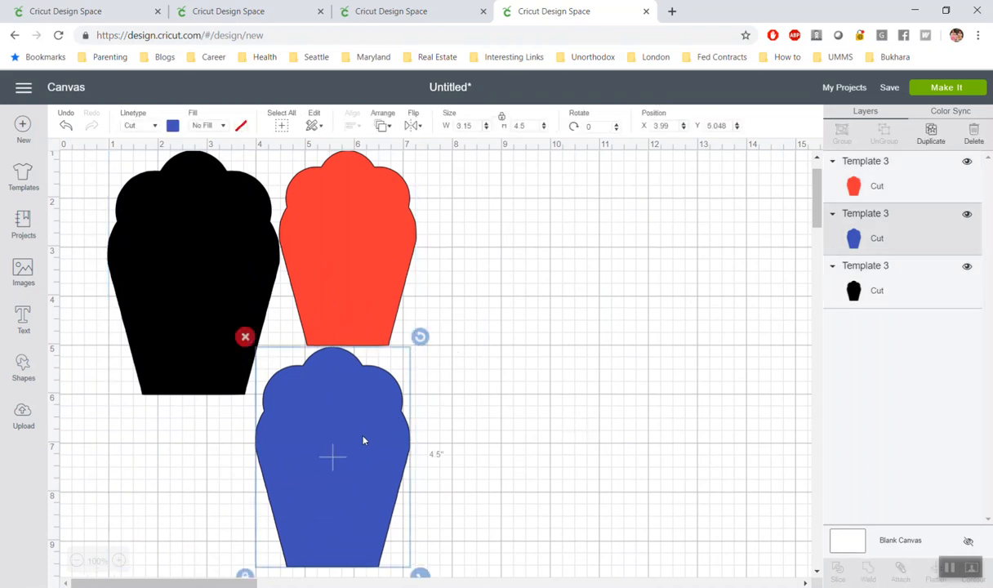
left_click_drag(419, 336, 241, 390)
left_click_drag(357, 459, 326, 455)
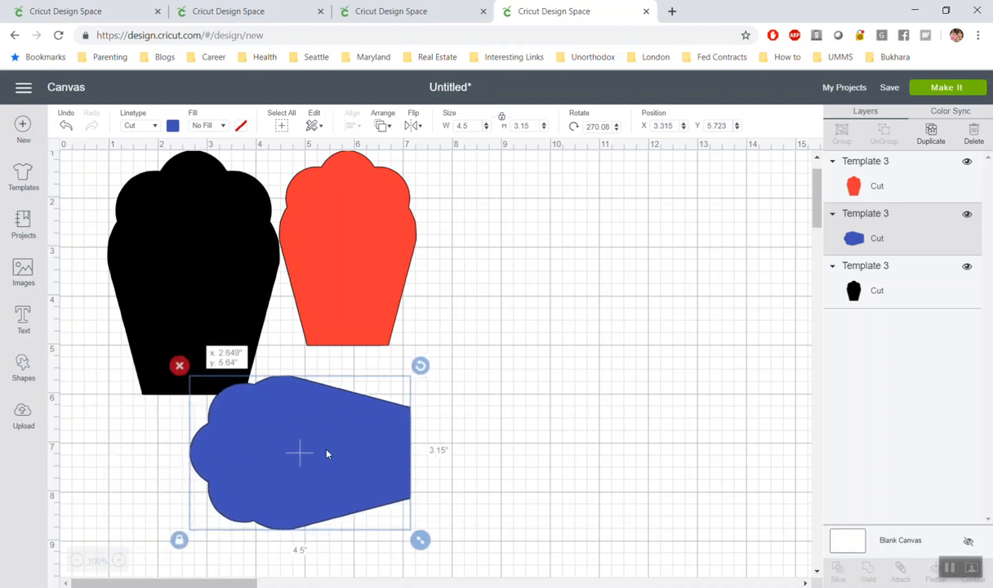
left_click(65, 128)
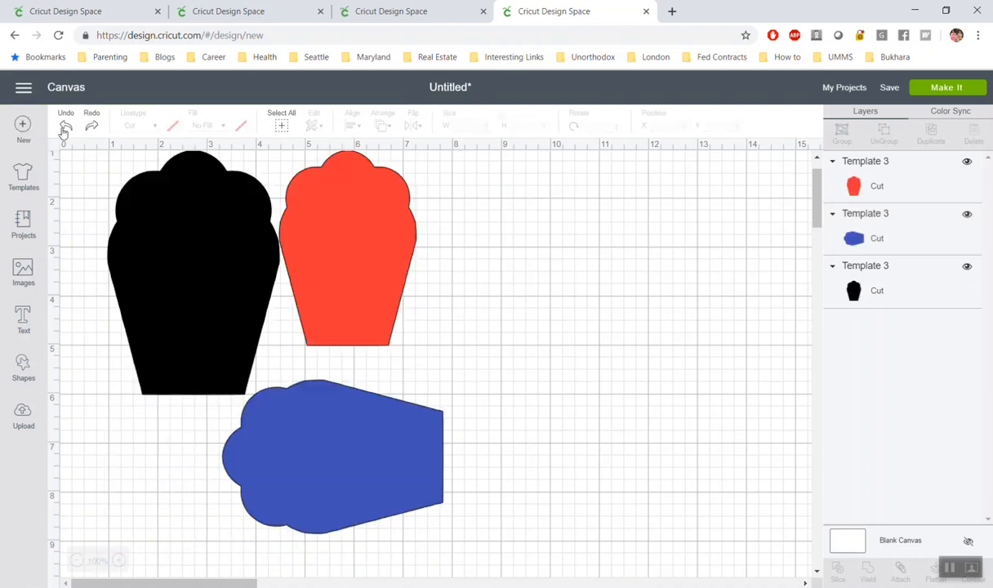
left_click(66, 127)
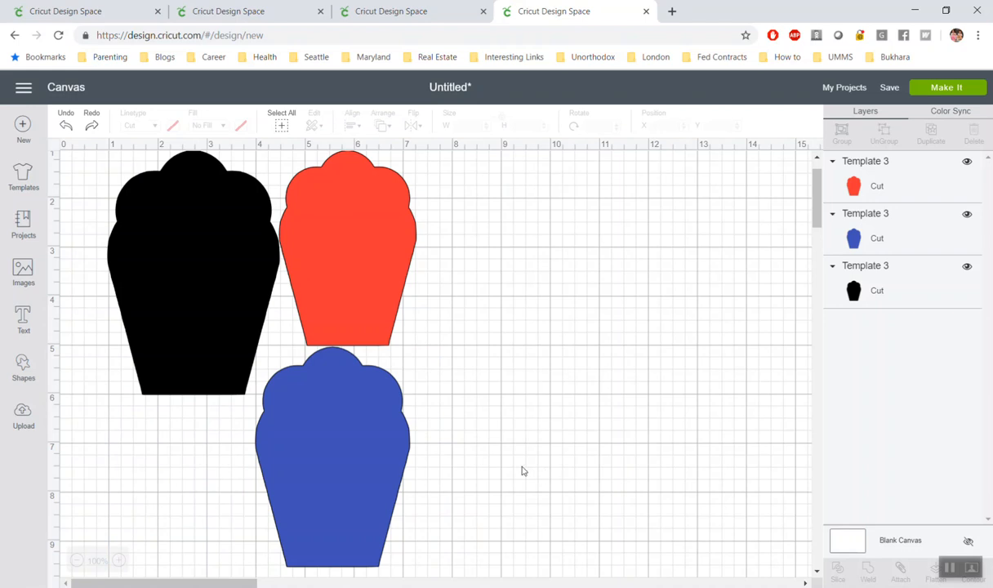
- Find the eight-petal layered flower among all uploaded images and insert it onto the canvas
left_click(27, 421)
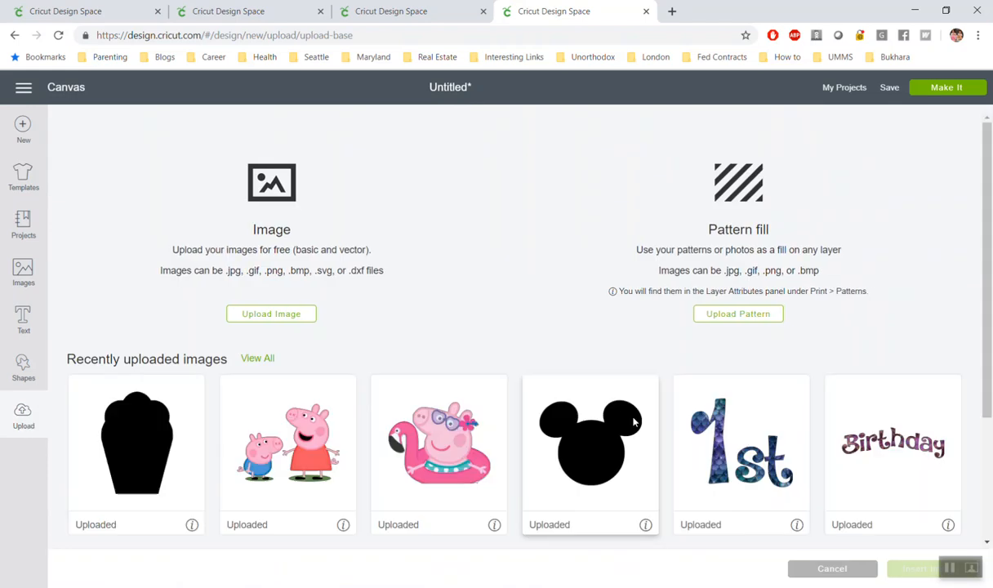
left_click_drag(989, 231, 991, 378)
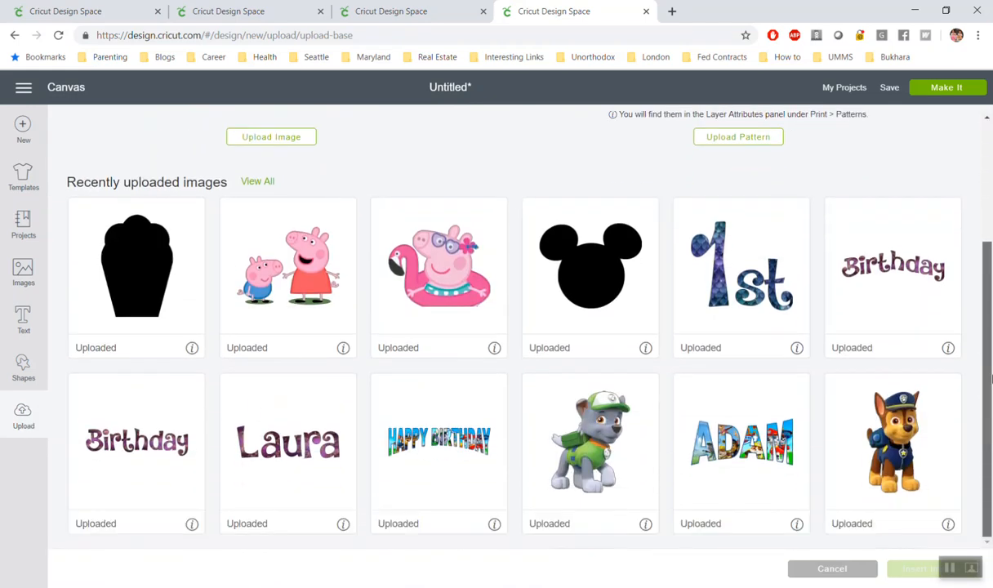
left_click(257, 181)
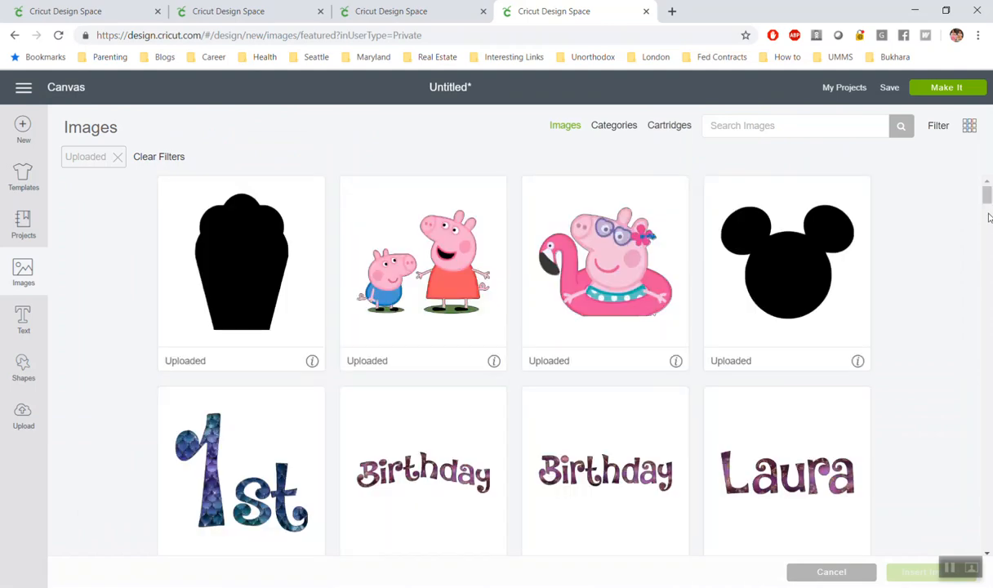
scroll(990, 217, "down", 12)
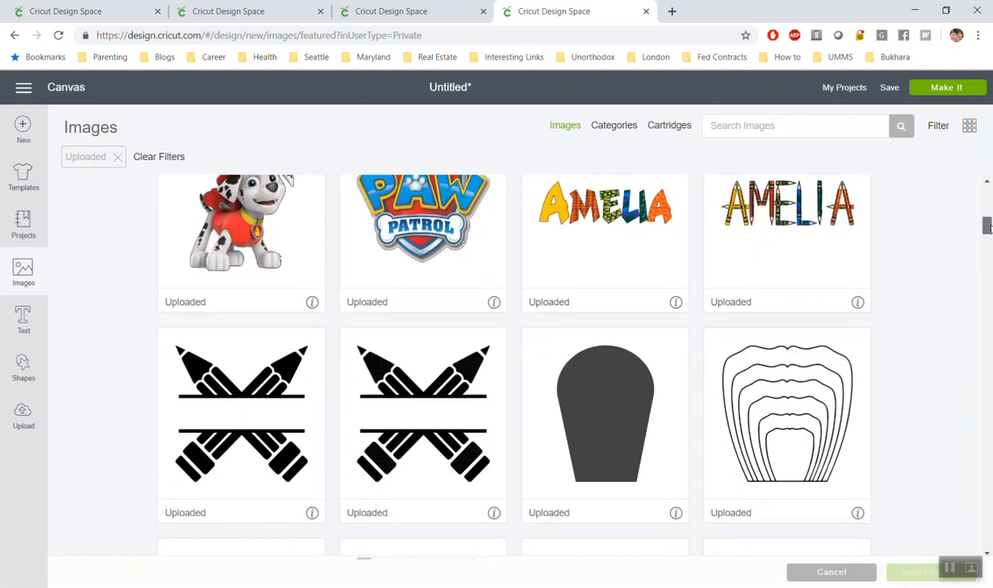
scroll(546, 351, "down", 6)
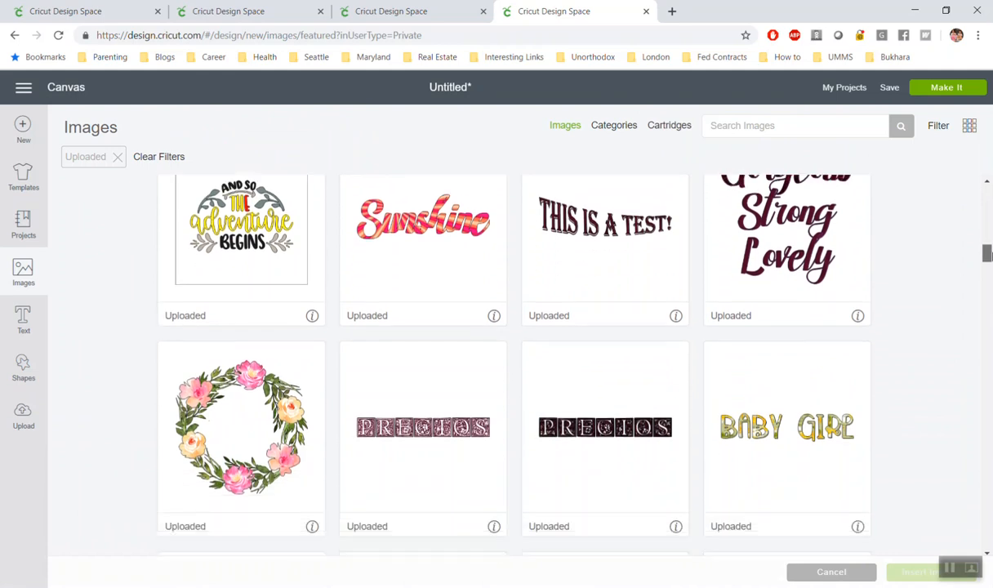
left_click_drag(988, 256, 988, 292)
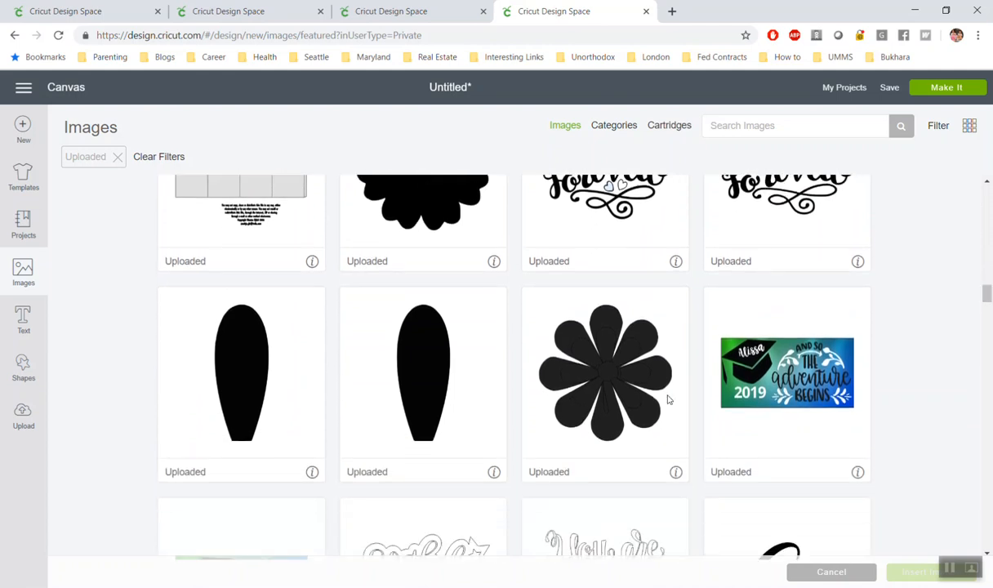
left_click(629, 402)
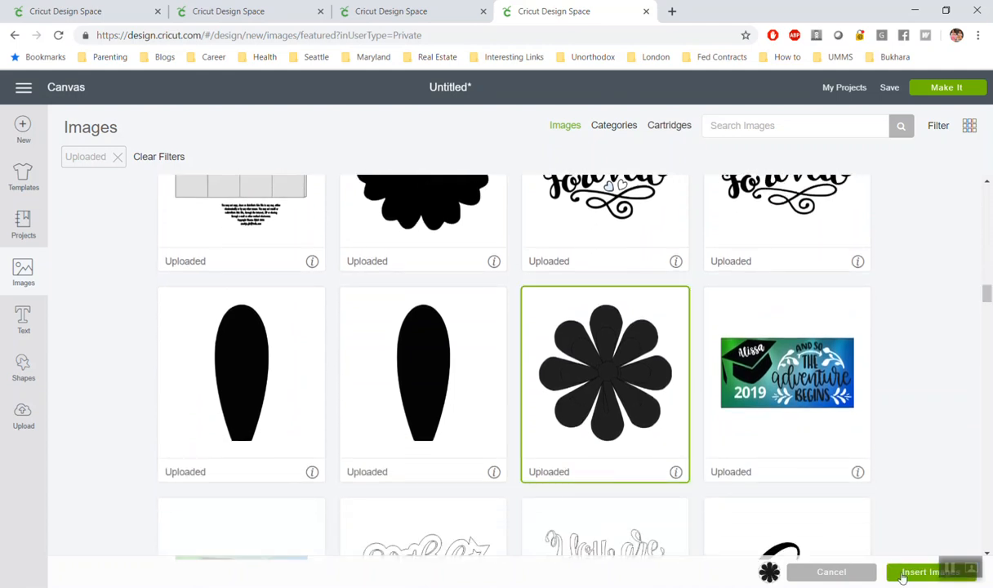
left_click(904, 576)
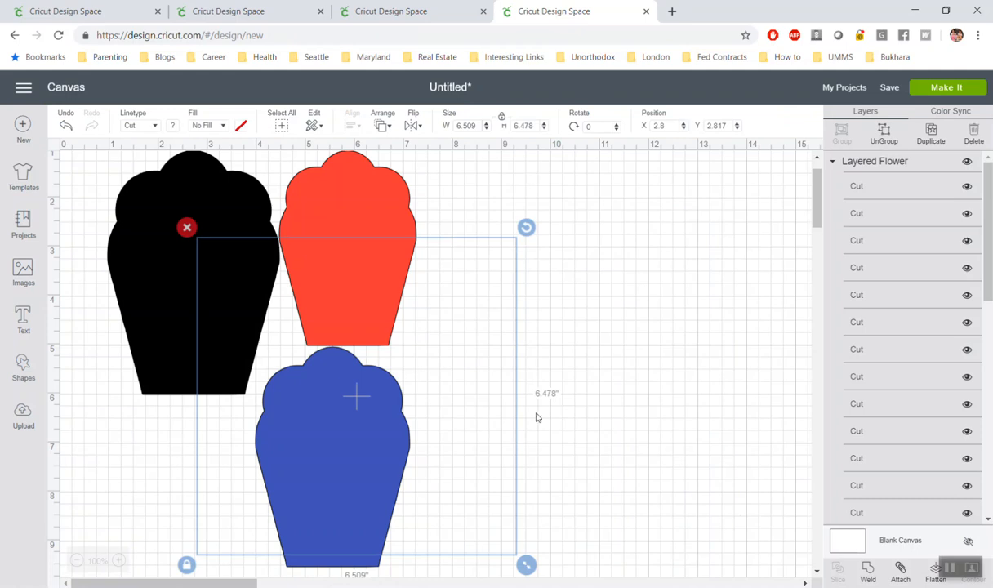
- Weld the flower's layers into one shape and place it beside the petals at about X 7.55, Y 1.68
left_click_drag(429, 450, 649, 403)
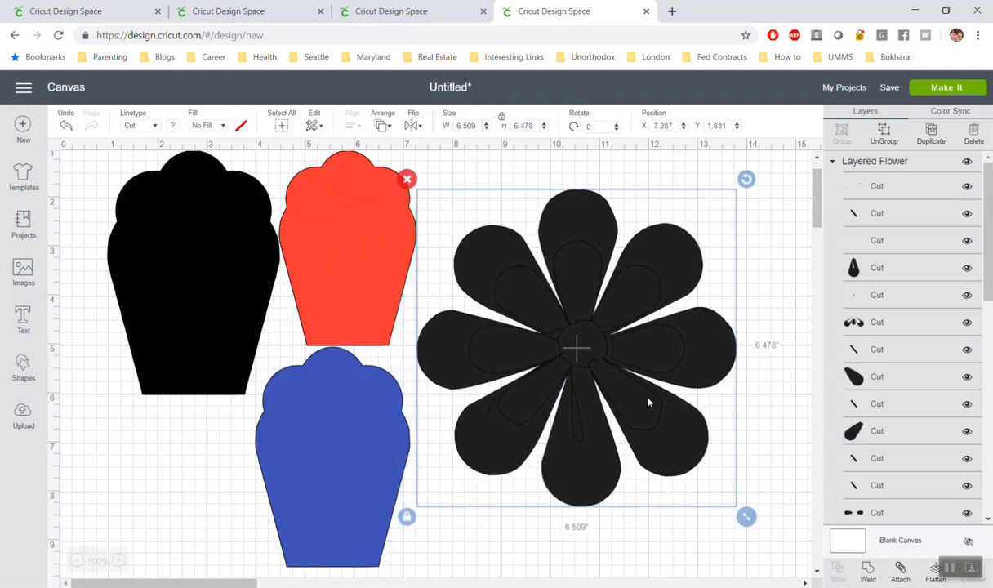
left_click_drag(649, 407, 666, 417)
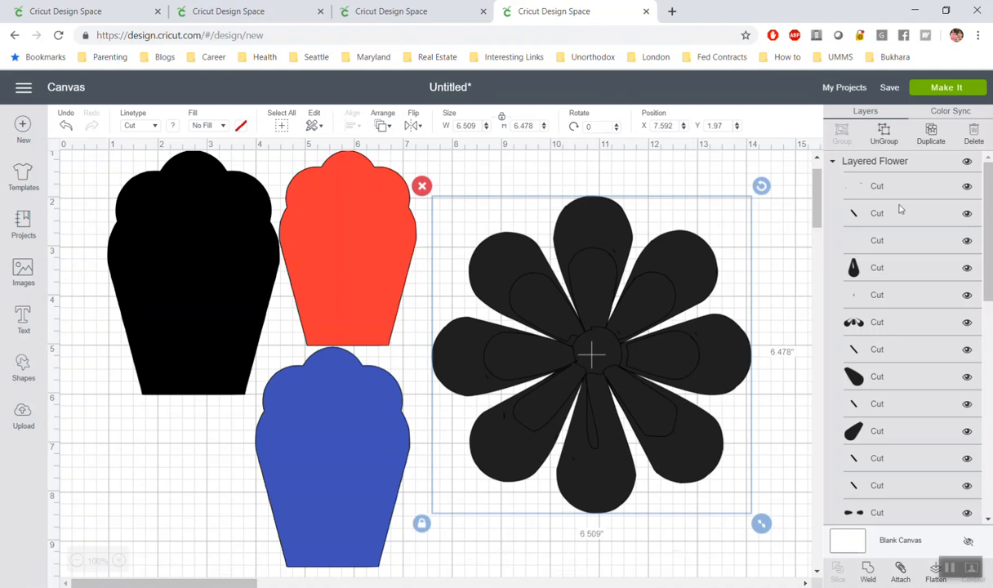
left_click(873, 571)
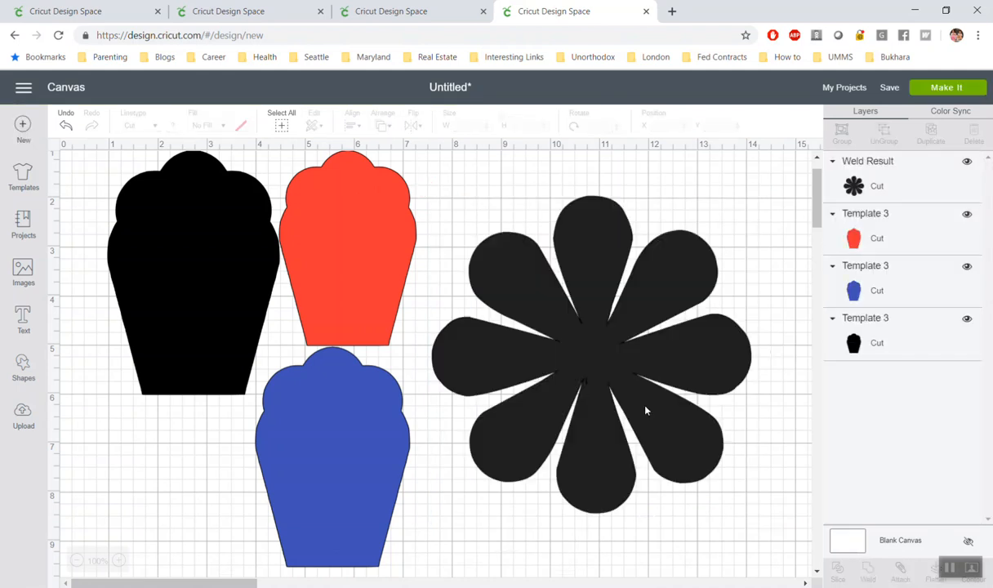
left_click(594, 381)
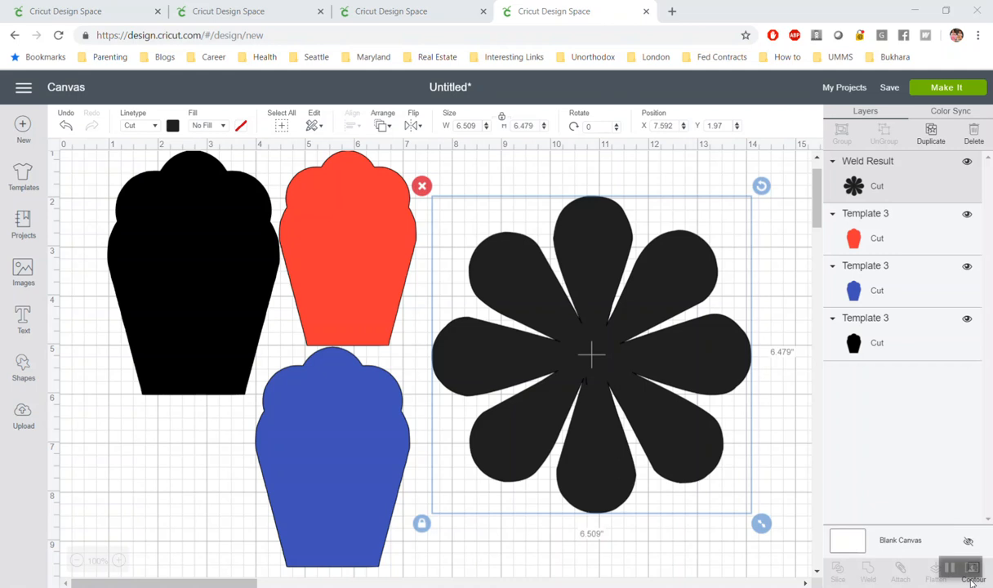
mouse_move(592, 355)
left_mouse_down()
mouse_move(590, 333)
mouse_move(590, 341)
left_mouse_up()
- Add a circle, shrink it to about 0.43 in, and place it near the flower's center at about X 10.67, Y 5.24
left_click(22, 366)
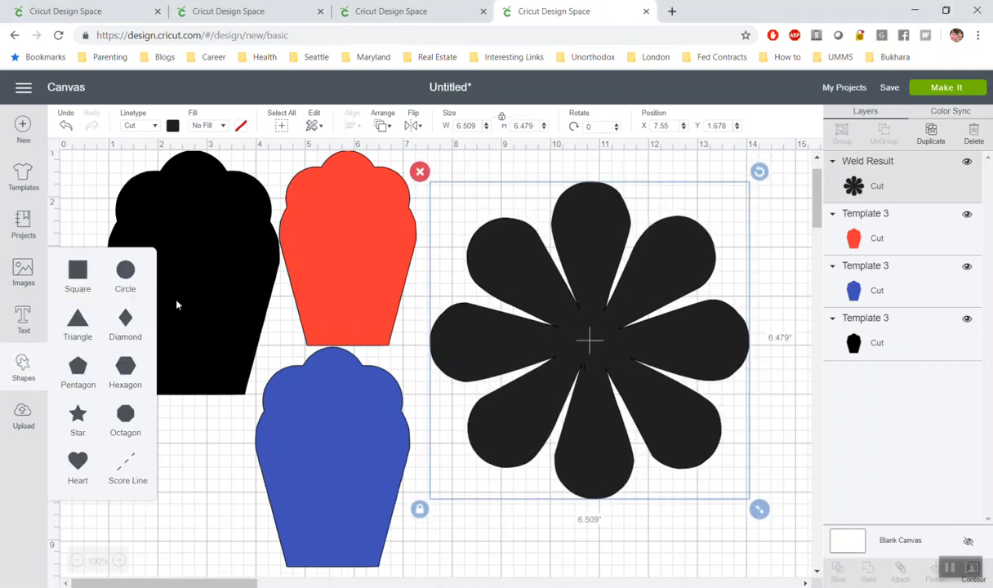
left_click(125, 277)
left_click_drag(282, 322, 600, 318)
left_click_drag(686, 406, 612, 399)
left_click_drag(594, 351, 596, 369)
left_click(671, 500)
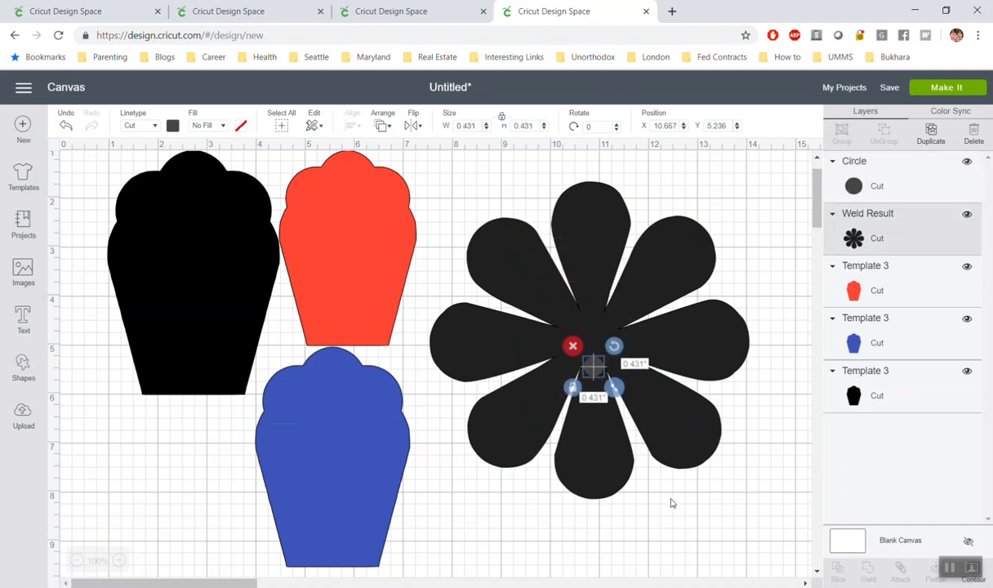
- Nudge the small circle slightly over the gap near the flower's center and weld it to the flower
left_click(594, 367)
left_click_drag(594, 367, 593, 365)
left_click_drag(683, 521, 501, 199)
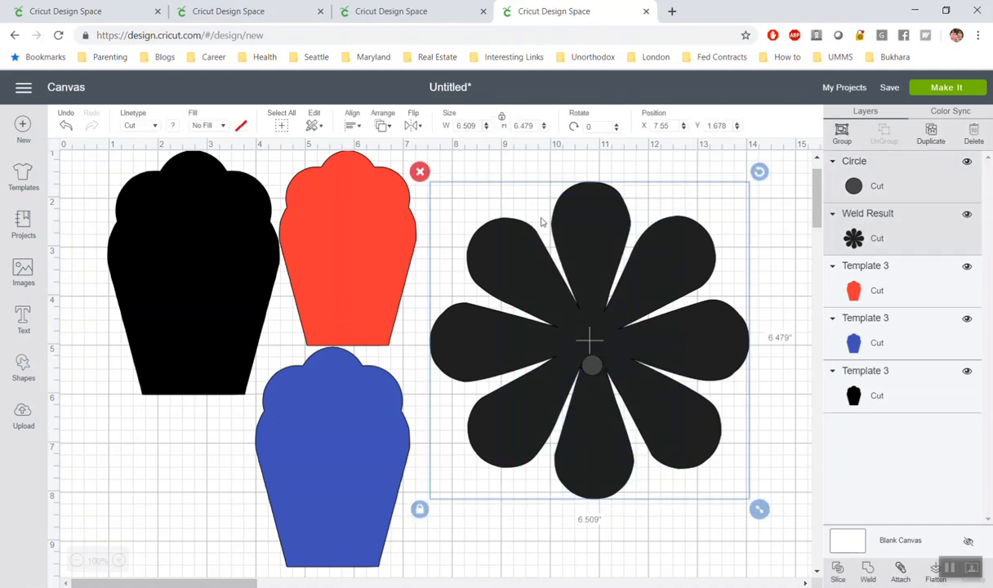
left_click(868, 574)
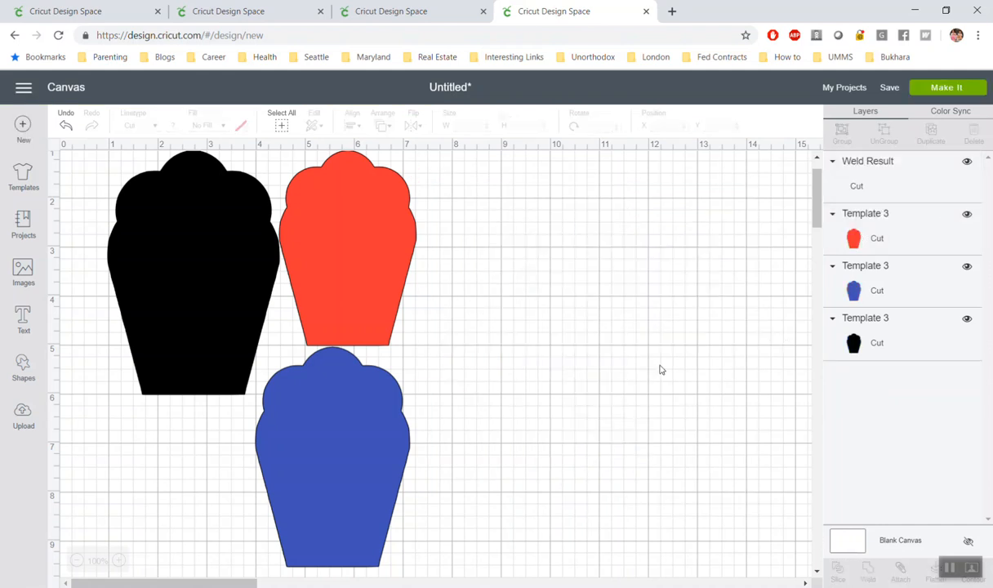
- Resize the welded flower to 4 in wide and place it under the black petal at about X 0.13, Y 6.08
left_click(605, 345)
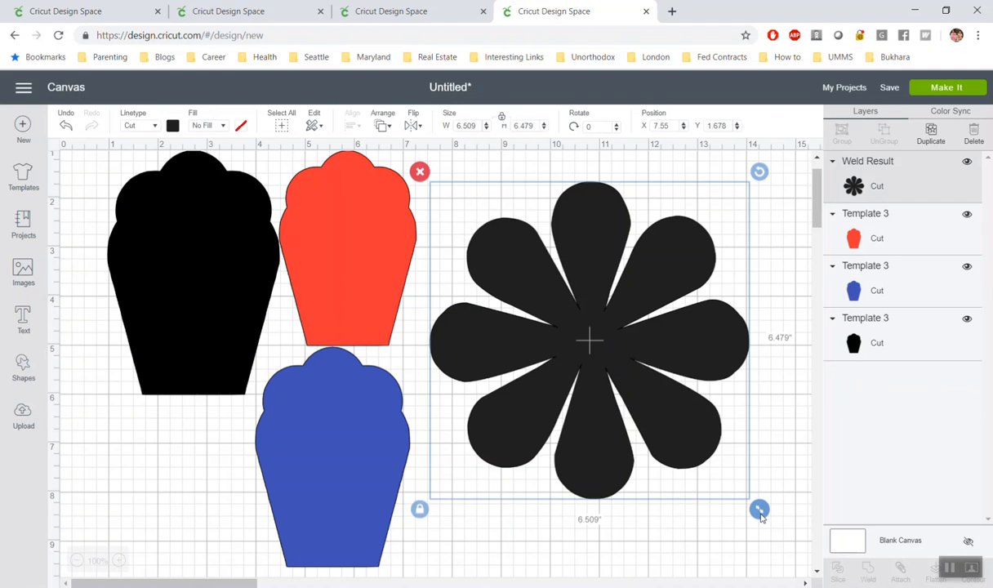
left_click_drag(759, 509, 584, 328)
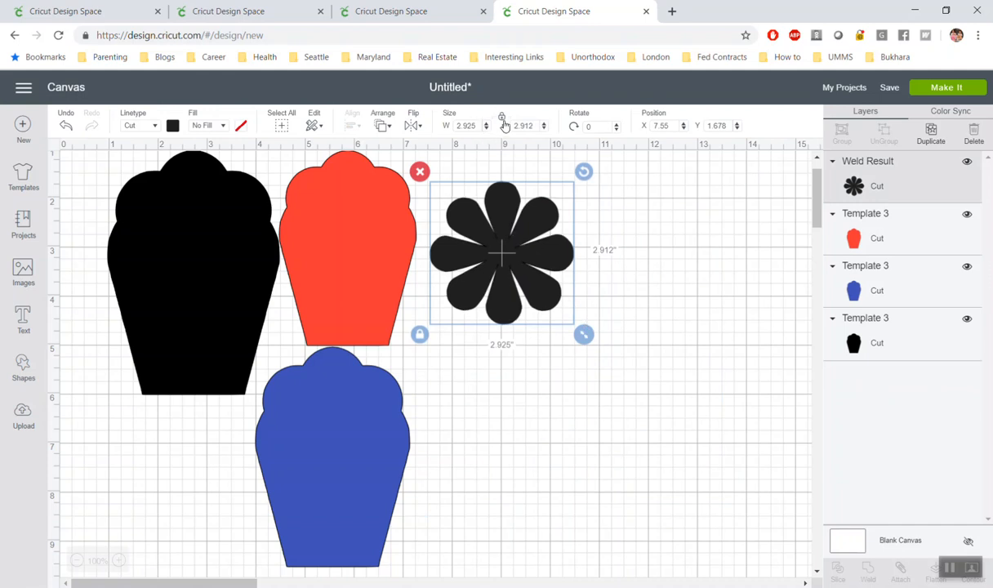
double_click(465, 126)
type("4")
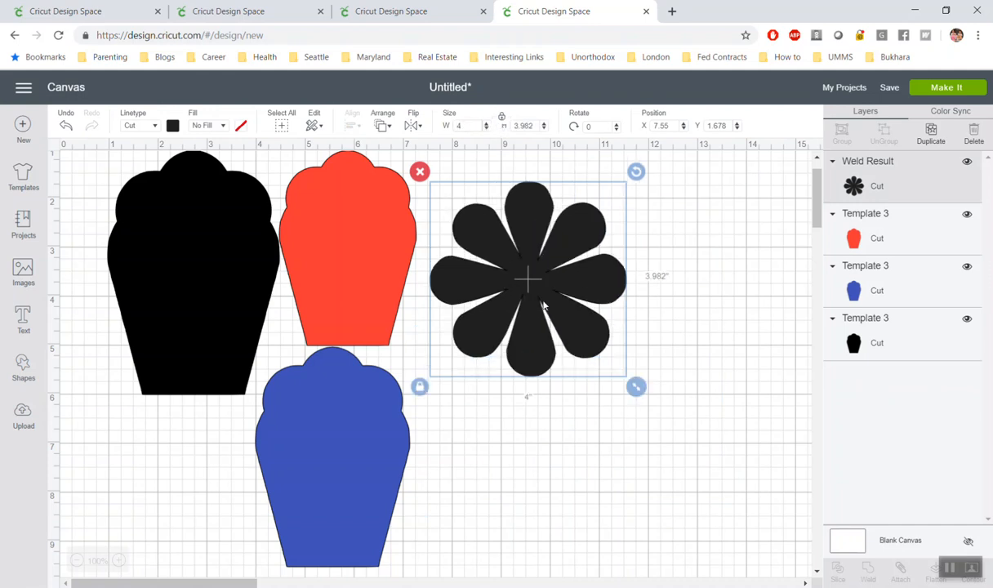
left_click_drag(517, 287, 132, 503)
left_click_drag(141, 538, 146, 507)
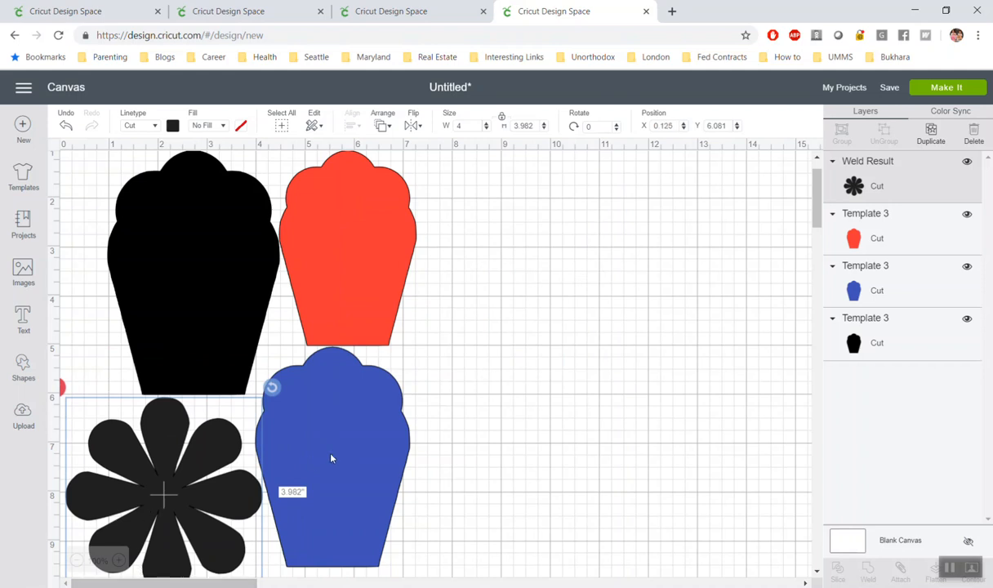
- Move all four shapes as one group to about X 2.92, Y 0.66, and ungroup them
left_click_drag(82, 161, 446, 545)
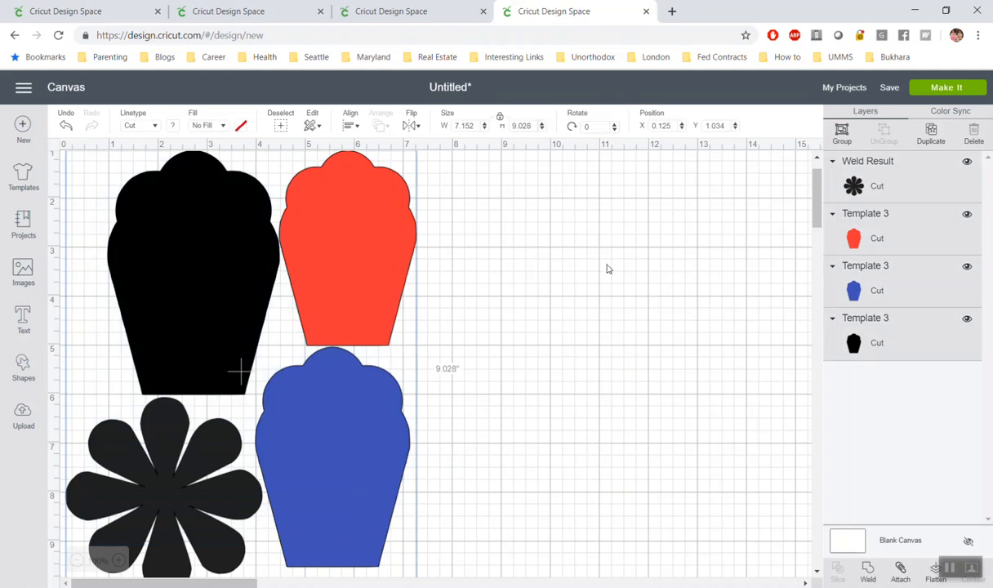
mouse_move(818, 212)
left_mouse_down()
mouse_move(817, 235)
mouse_move(813, 205)
mouse_move(806, 205)
left_mouse_up()
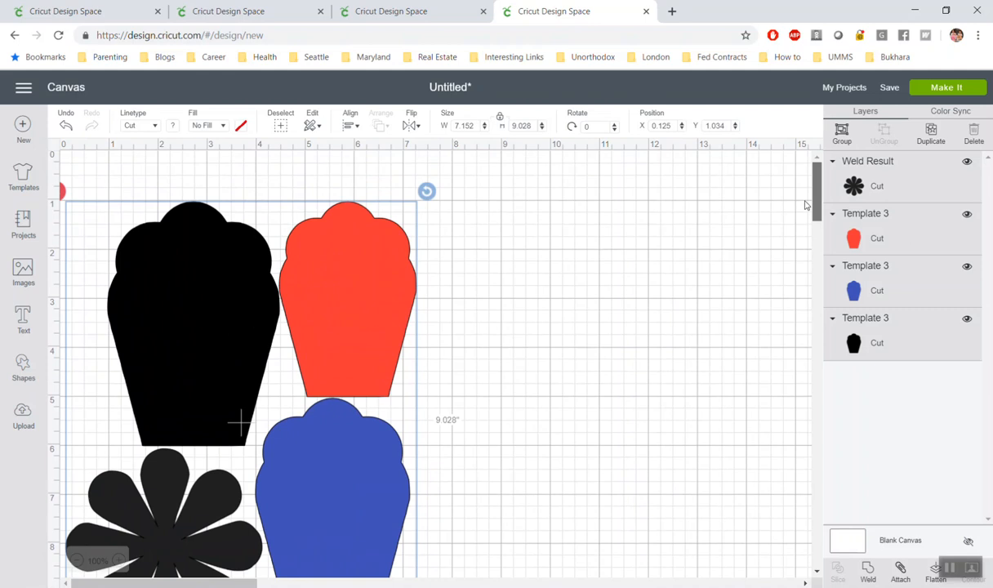
key("ctrl+g")
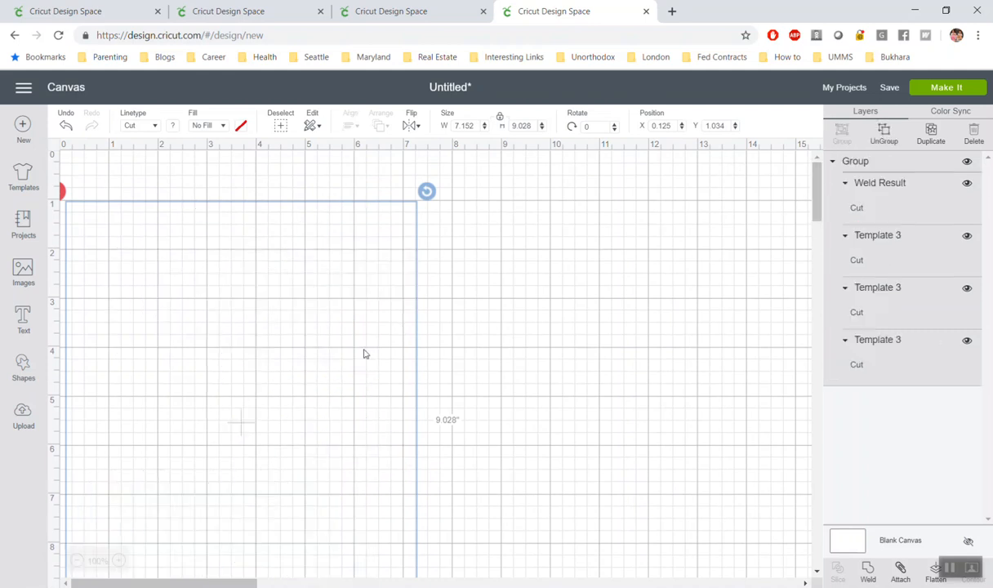
left_click_drag(295, 342, 438, 328)
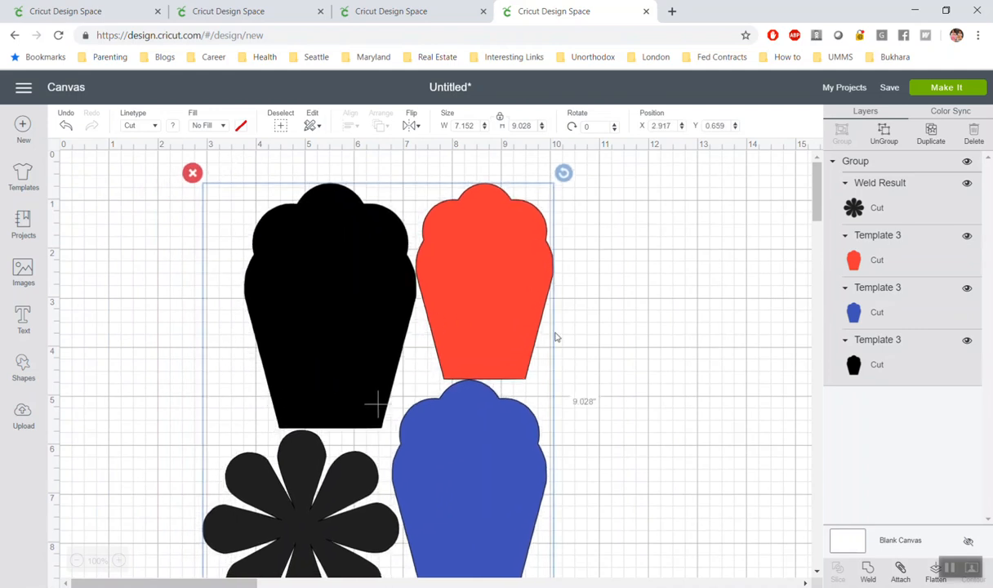
left_click(883, 133)
- Move the red petal aside and turn the black petal sideways to about 270°, with its narrow base facing the red petal
left_click(321, 275)
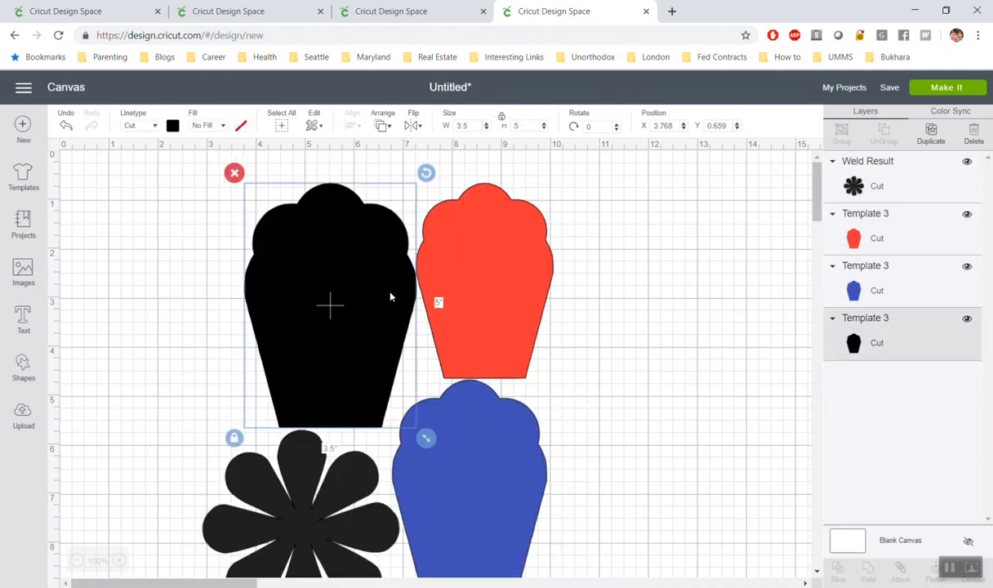
left_click_drag(456, 294, 570, 329)
left_click(348, 293)
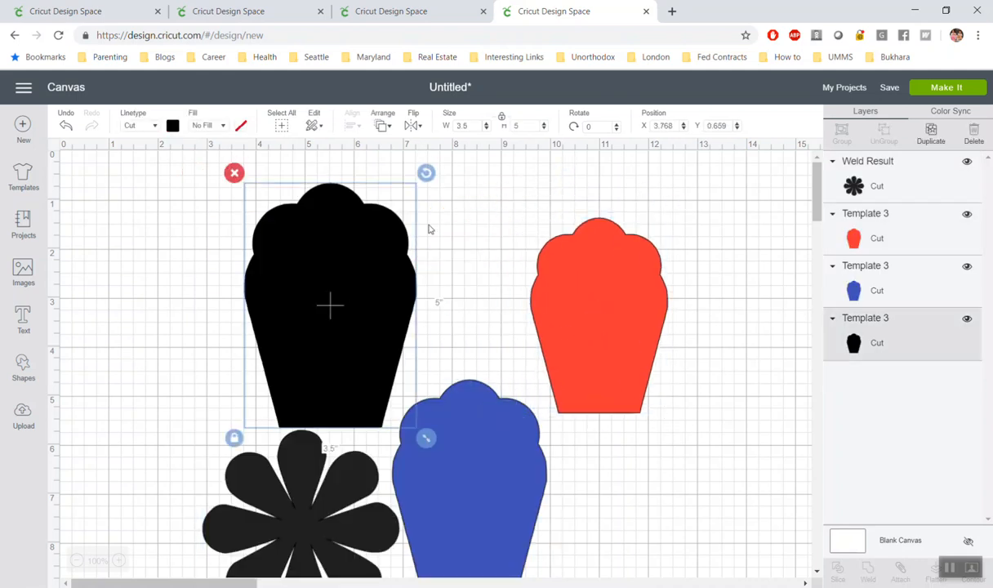
left_click_drag(424, 173, 198, 208)
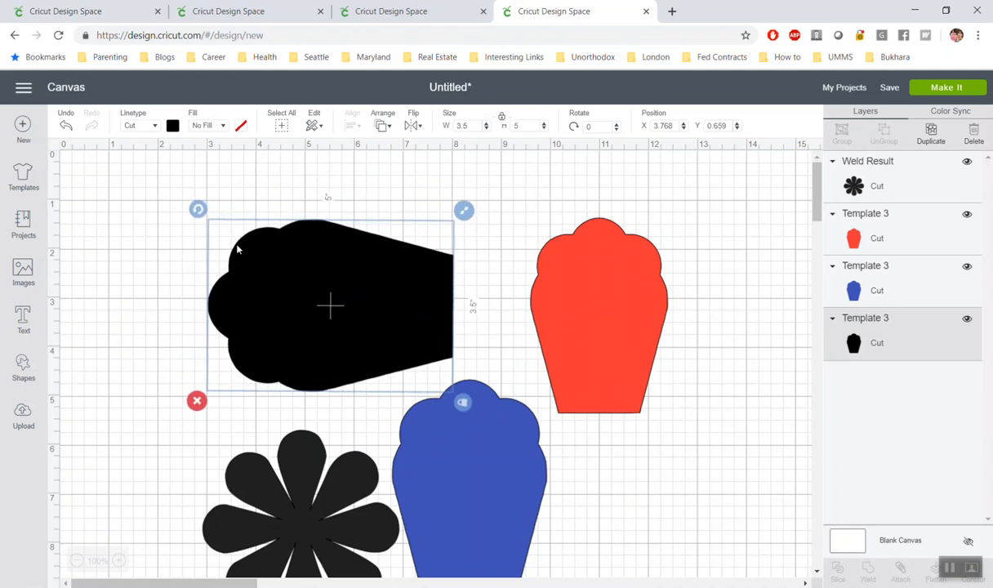
- Place the red petal against the sideways black petal's base at about X 8.02, Y 0.98, and shift the blue petal slightly below it
left_click_drag(298, 283, 299, 263)
left_click_drag(566, 289, 488, 270)
left_click_drag(454, 454, 458, 475)
left_click_drag(185, 222, 609, 321)
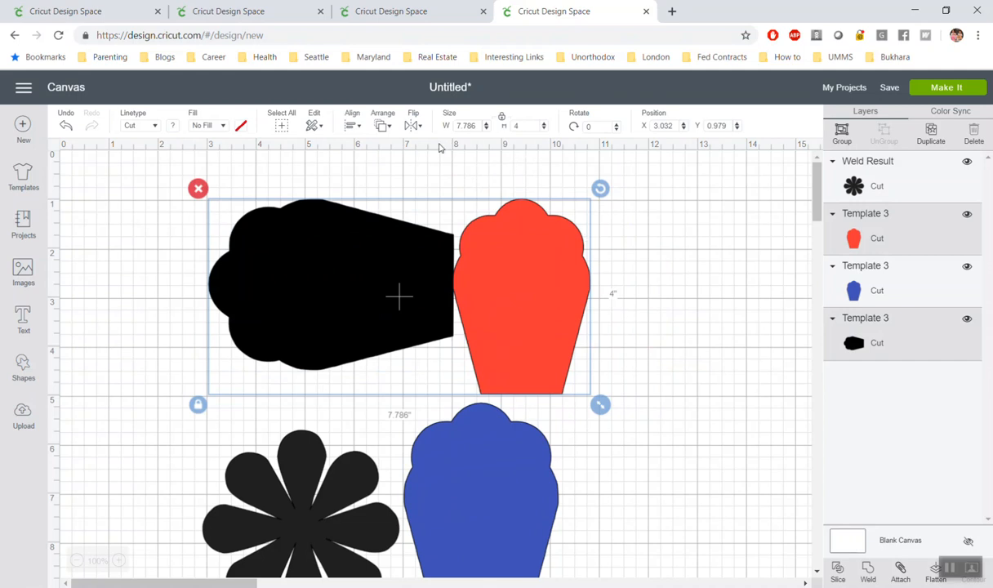
left_click(694, 451)
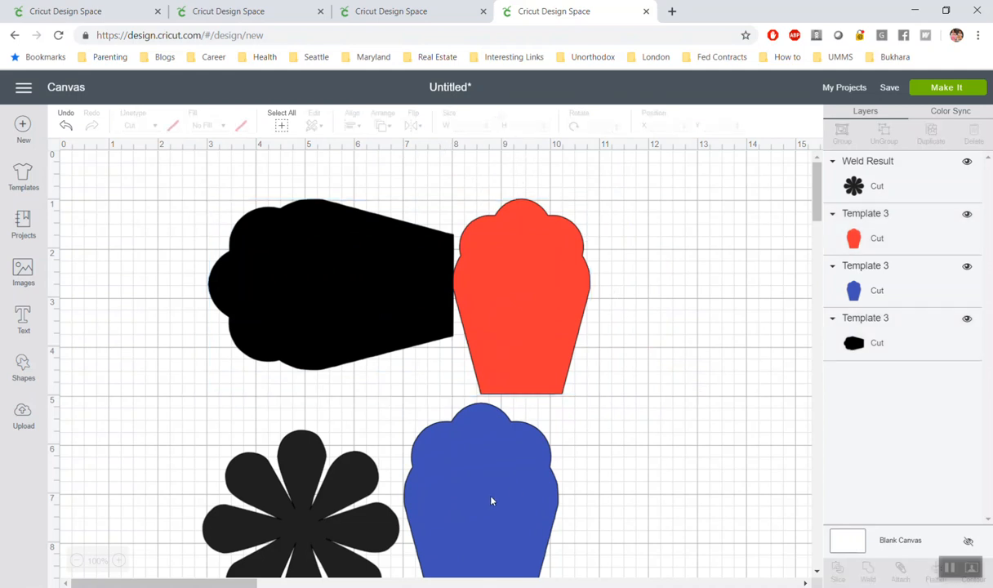
- Try right-aligning the black and red petals and undo the alignment
left_click(491, 500)
left_click_drag(607, 316, 200, 263)
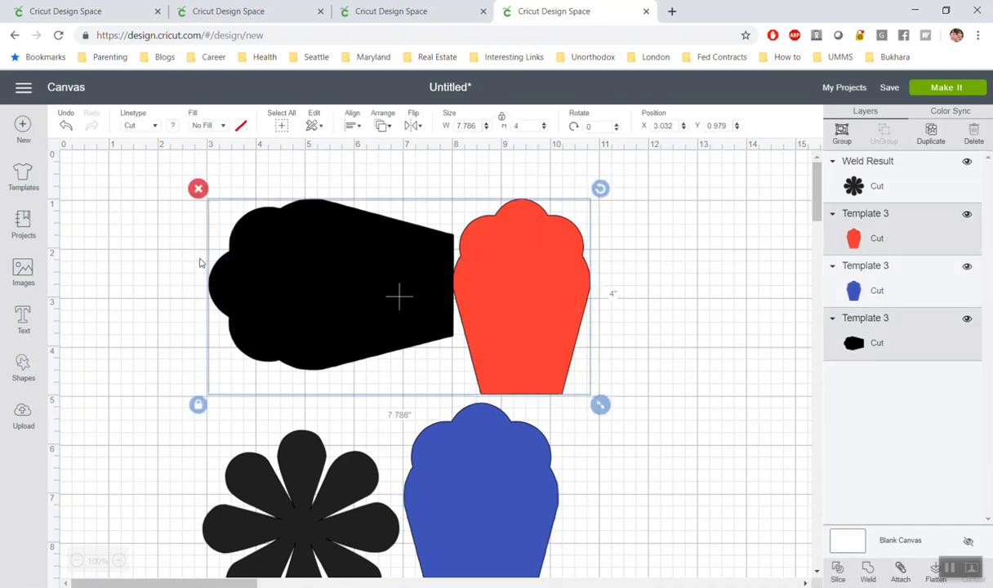
left_click(353, 128)
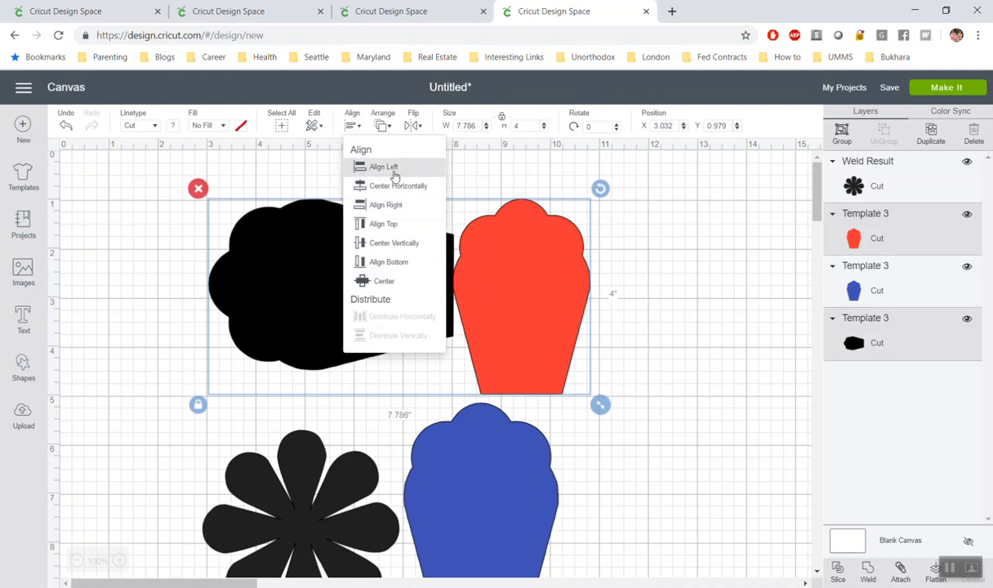
left_click(393, 208)
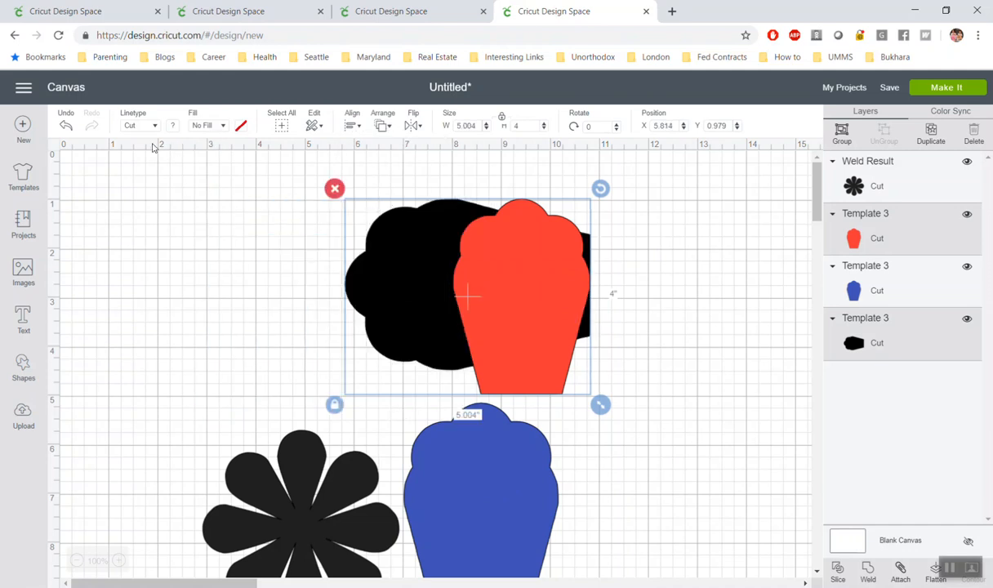
left_click(65, 125)
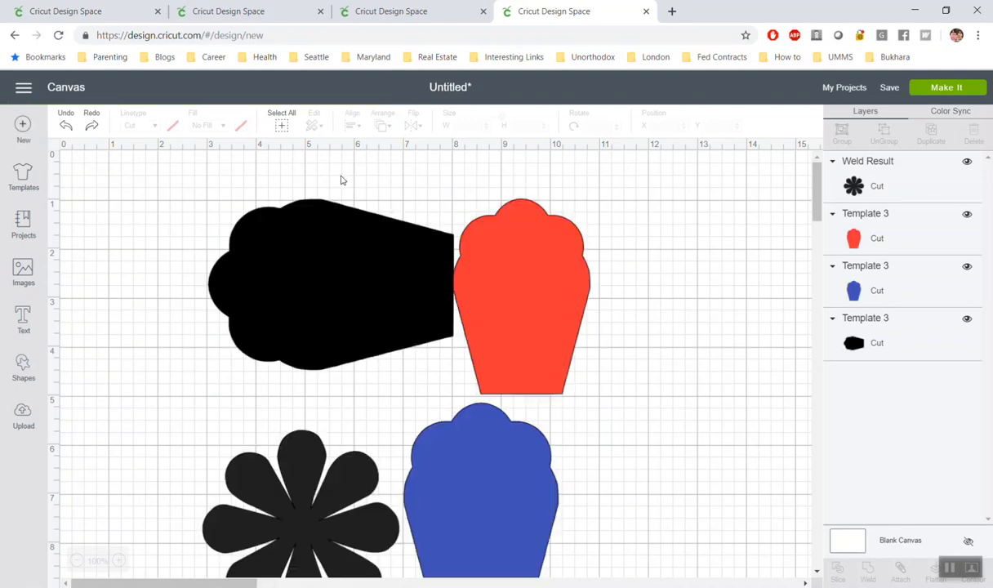
- Align the black and red petals along their top edges and nudge the red petal to about X 8.06, Y 1.02
left_click(253, 260)
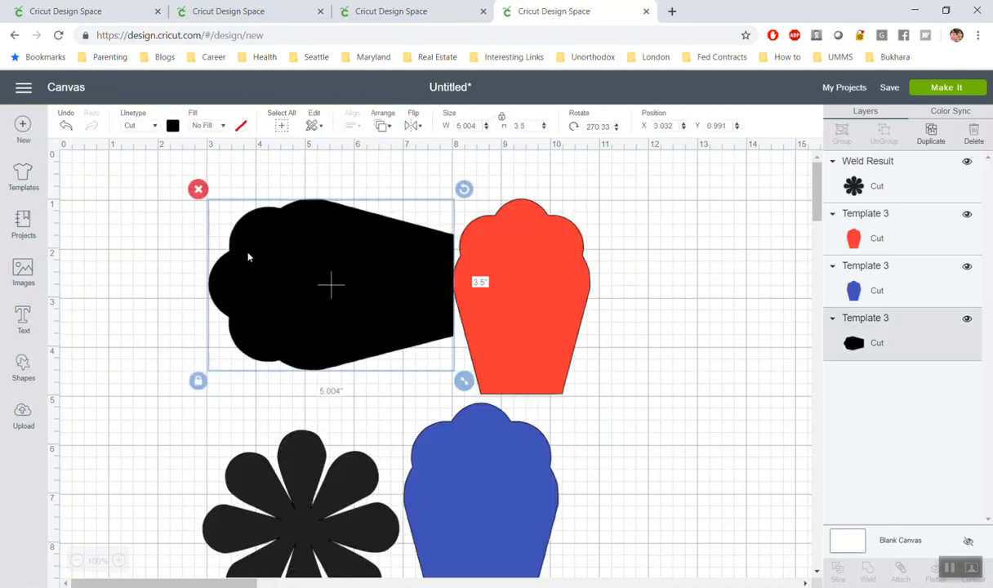
left_click(469, 291, "shift")
left_click(360, 127)
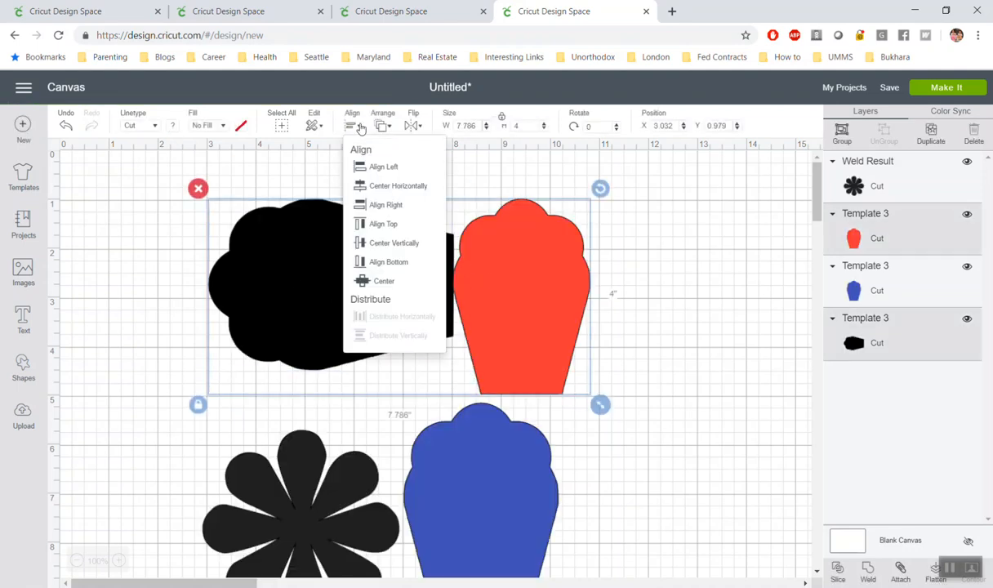
left_click(383, 224)
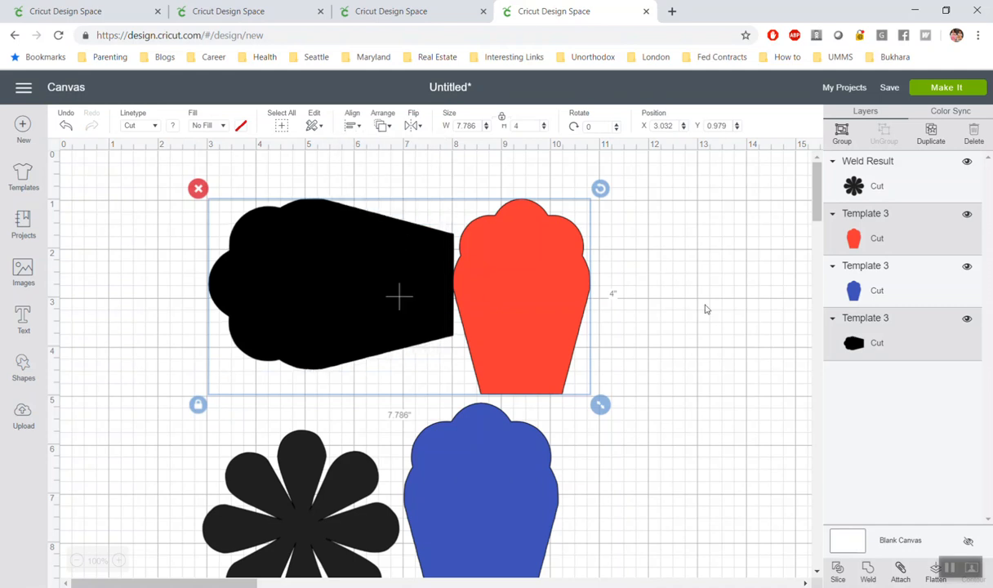
left_click(685, 345)
left_click(556, 308)
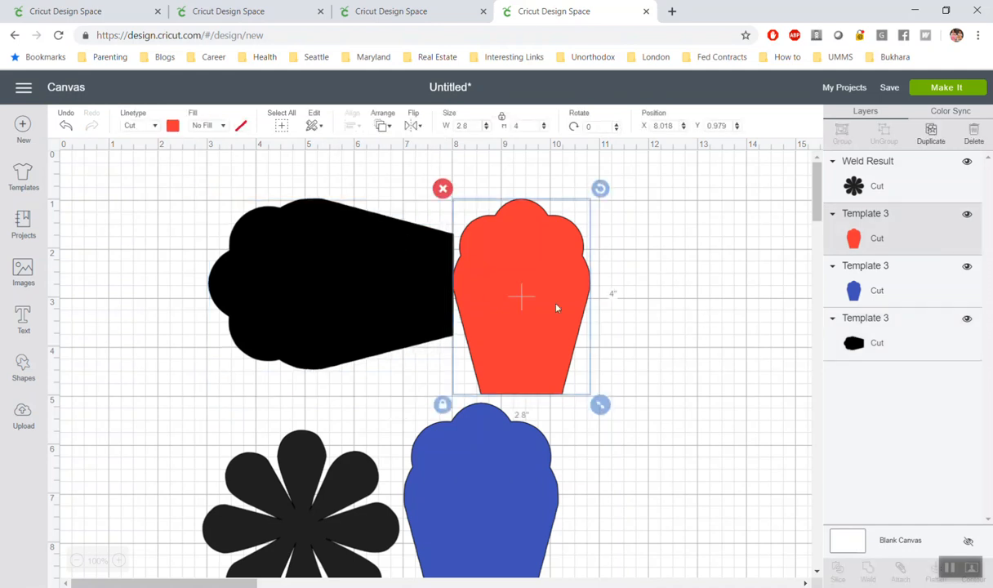
left_click_drag(556, 308, 558, 310)
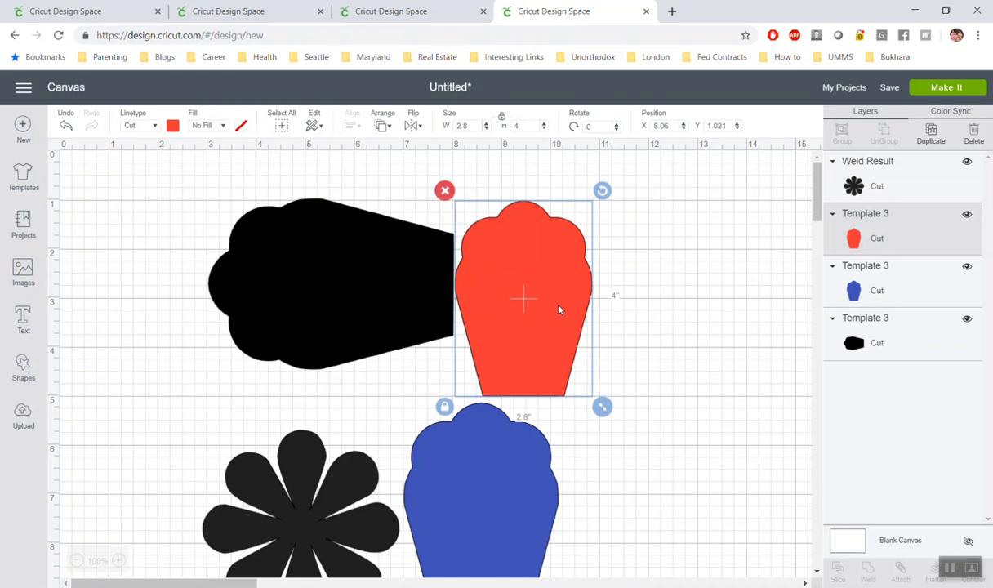
- Place the blue petal under the red one at about X 7.73, Y 5.05, and align both along their right edges
mouse_move(818, 208)
left_mouse_down()
mouse_move(821, 233)
mouse_move(820, 216)
left_mouse_up()
left_click_drag(515, 484, 535, 482)
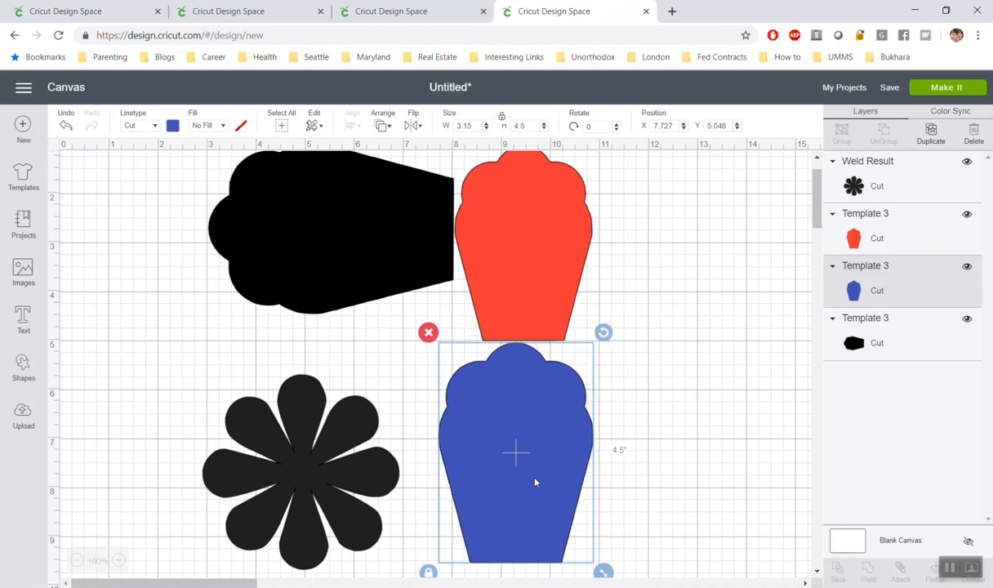
left_click(549, 281, "shift")
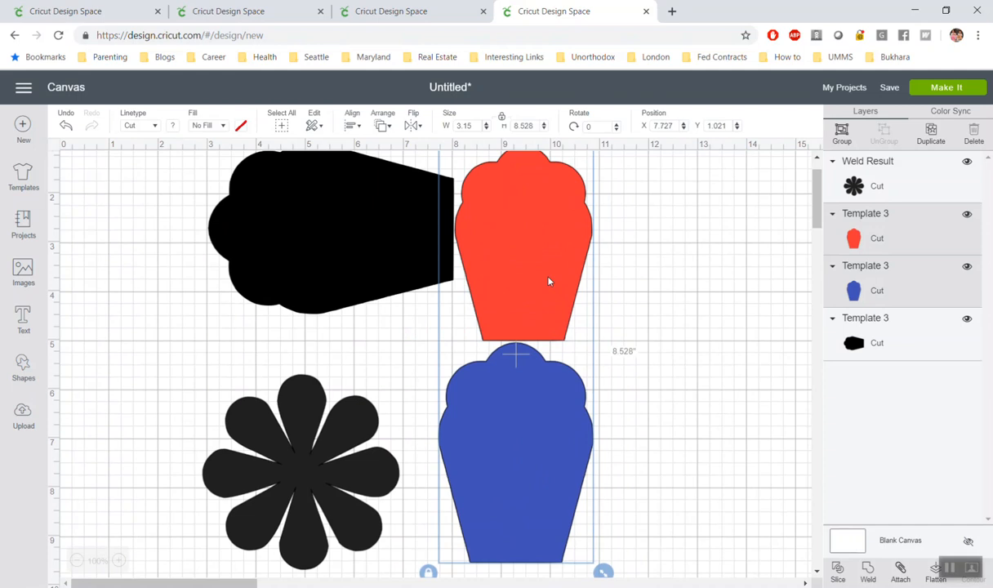
left_click(361, 129)
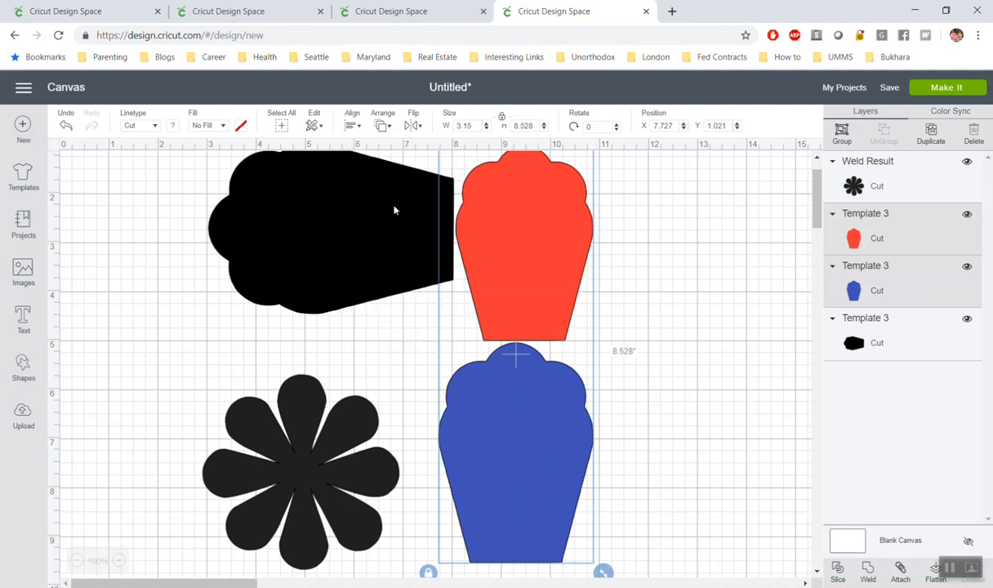
- Move the flower into the gap beneath the black petal beside the blue one, and select all shapes to check their overall size
left_click(344, 442)
left_click_drag(319, 482, 364, 420)
left_click_drag(128, 187, 625, 557)
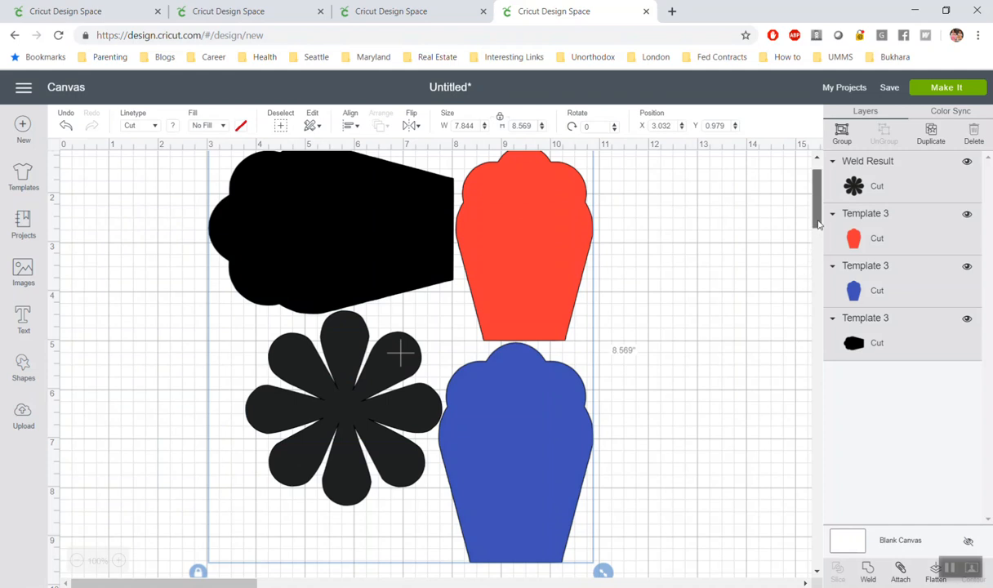
scroll(818, 233, "up", 1)
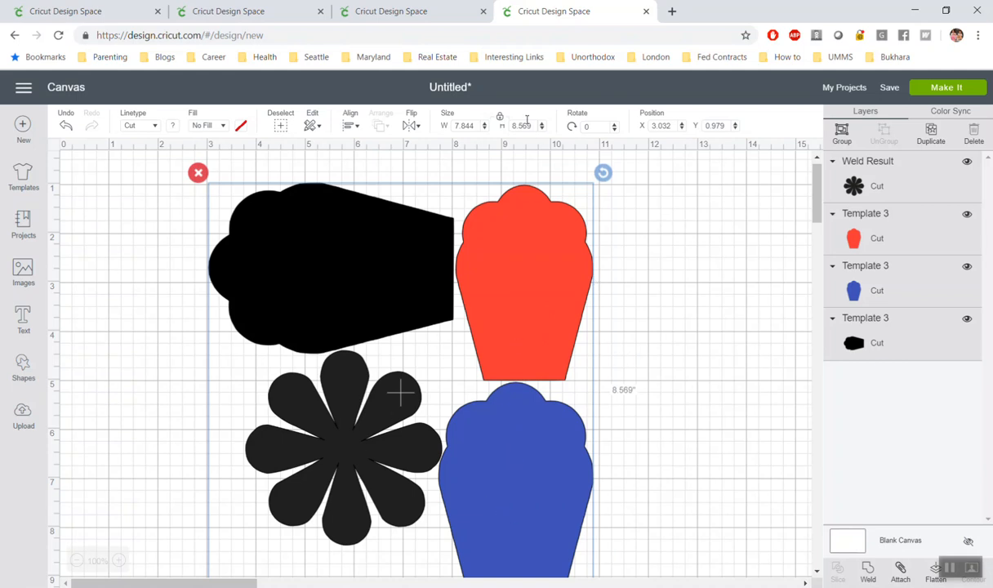
- Shrink the flower to about 3.15 in wide and place it beneath the black petal at about X 4.68, Y 4.28
left_click(697, 323)
scroll(817, 206, "down", 1)
left_click(333, 340)
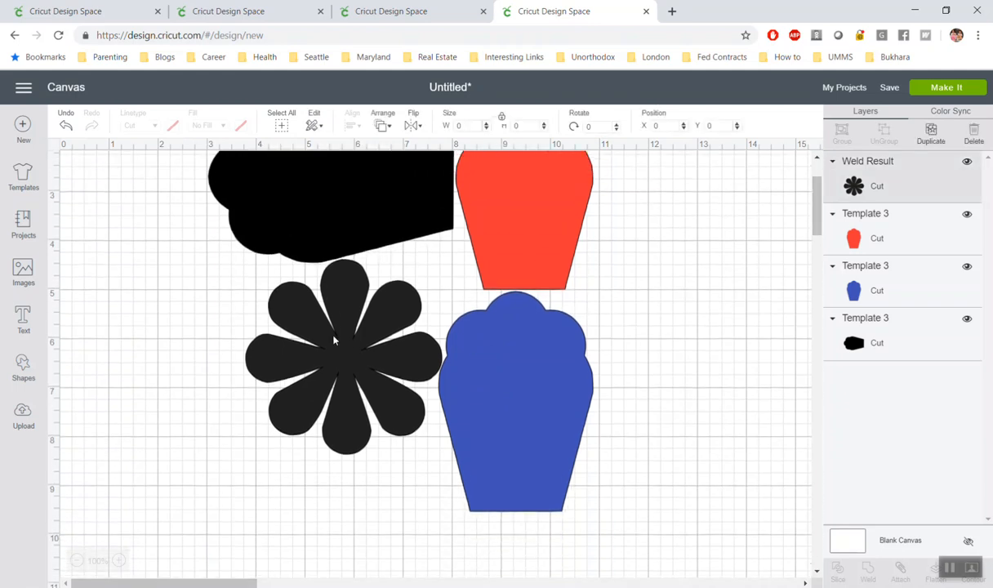
left_click_drag(450, 461, 401, 411)
left_click_drag(292, 350, 332, 344)
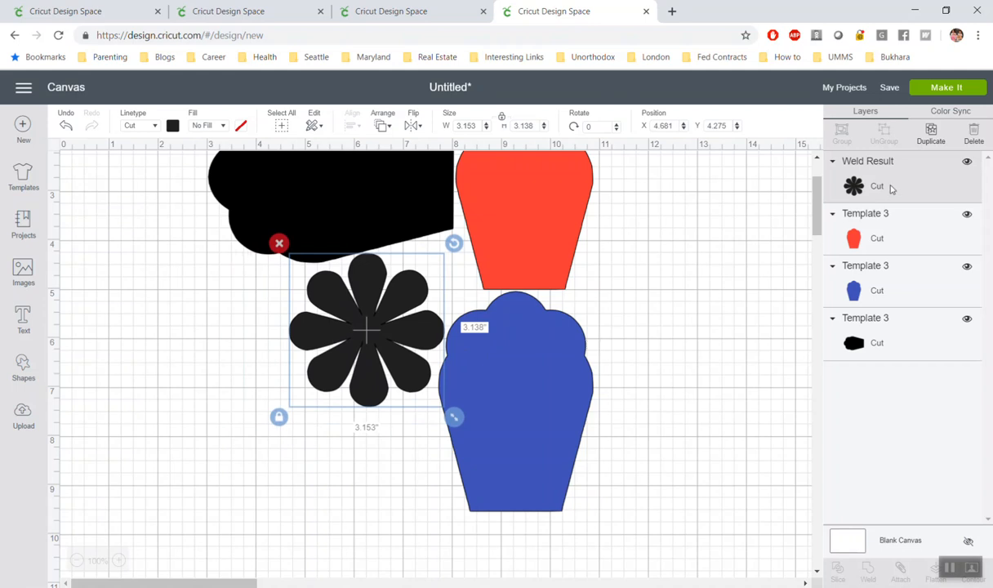
- Duplicate the flower, place the copy below the original, and select all shapes to check their overall size
left_click(931, 132)
left_click_drag(376, 342, 332, 494)
left_click_drag(613, 556, 136, 198)
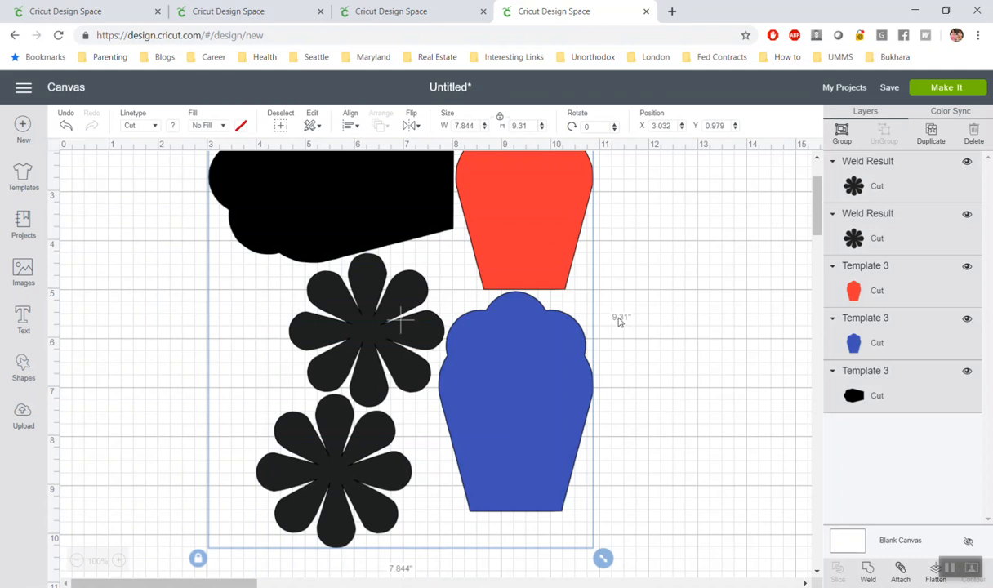
left_click(664, 426)
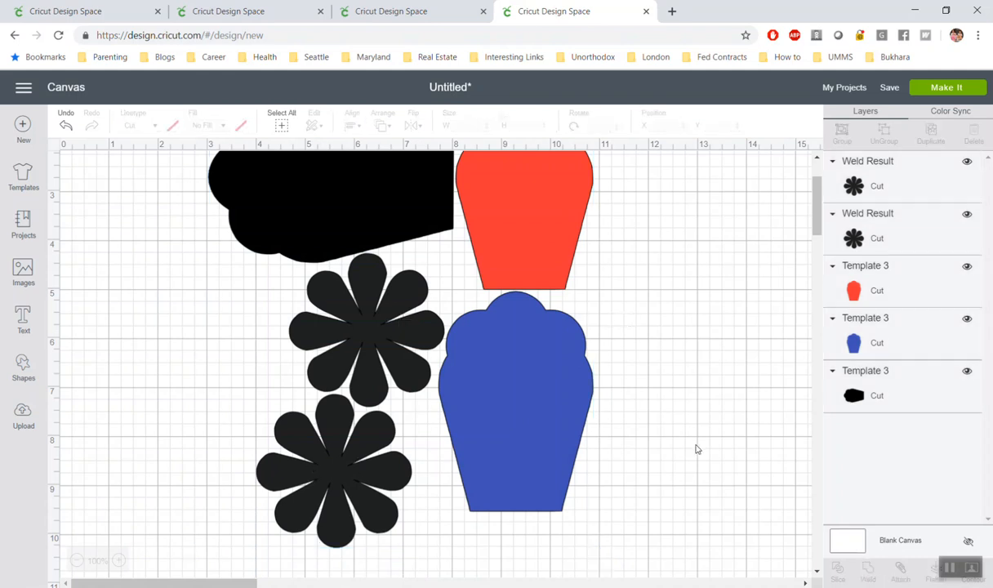
- Shift the flower copy down and enlarge the upper flower to about 3.42 in wide, fitting it between the black and blue petals
left_click_drag(362, 501, 354, 521)
left_click(374, 342)
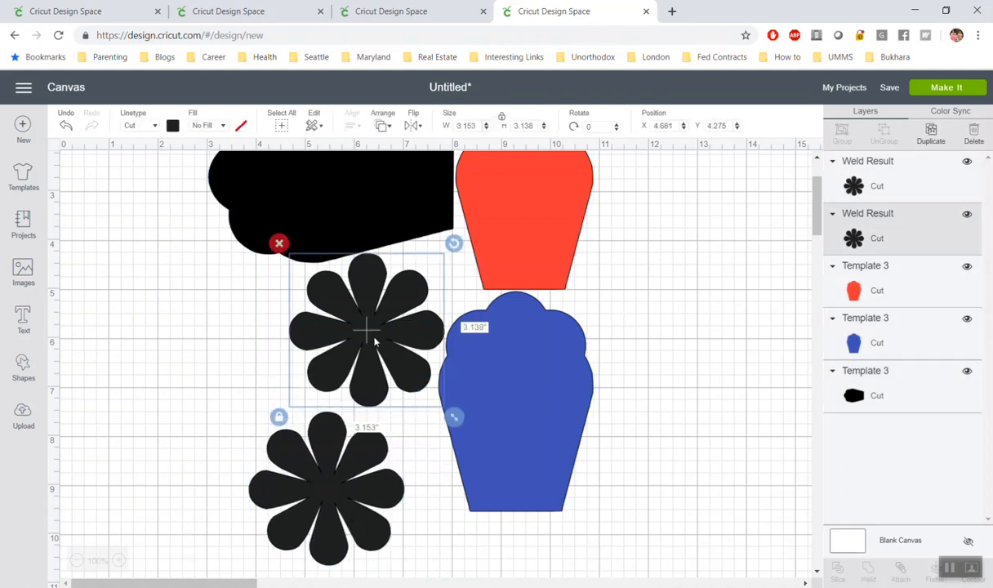
left_click_drag(454, 419, 457, 422)
left_click_drag(367, 372, 357, 377)
left_click_drag(454, 430, 459, 441)
left_click_drag(373, 373, 367, 373)
left_click_drag(450, 431, 454, 435)
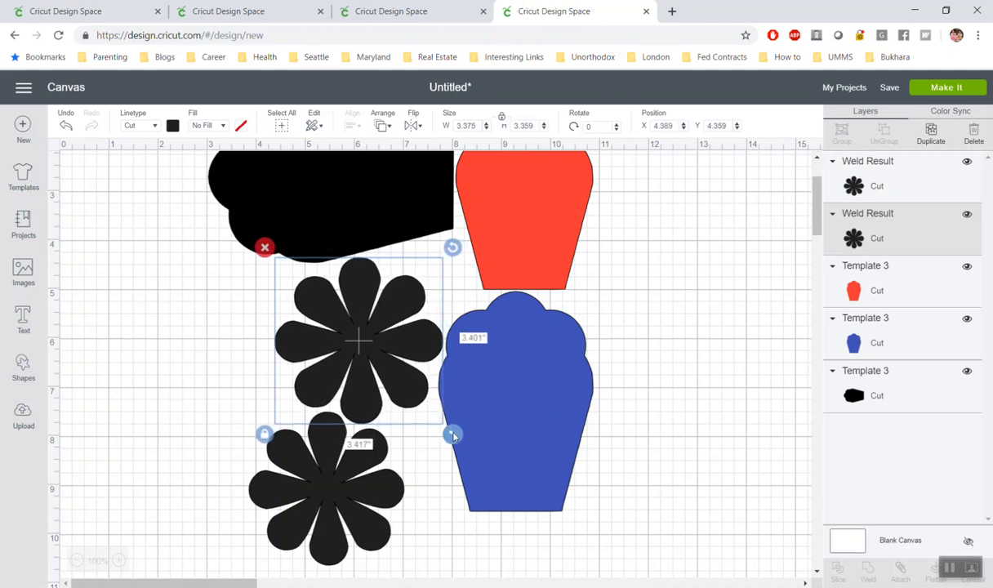
left_click_drag(366, 360, 369, 357)
- Reposition the lower flower beneath the upper one, close to the blue petal's tapered side, and select all shapes to check their overall size
mouse_move(335, 509)
left_mouse_down()
mouse_move(368, 510)
mouse_move(326, 513)
mouse_move(326, 497)
mouse_move(341, 506)
left_mouse_up()
left_click_drag(636, 570, 174, 244)
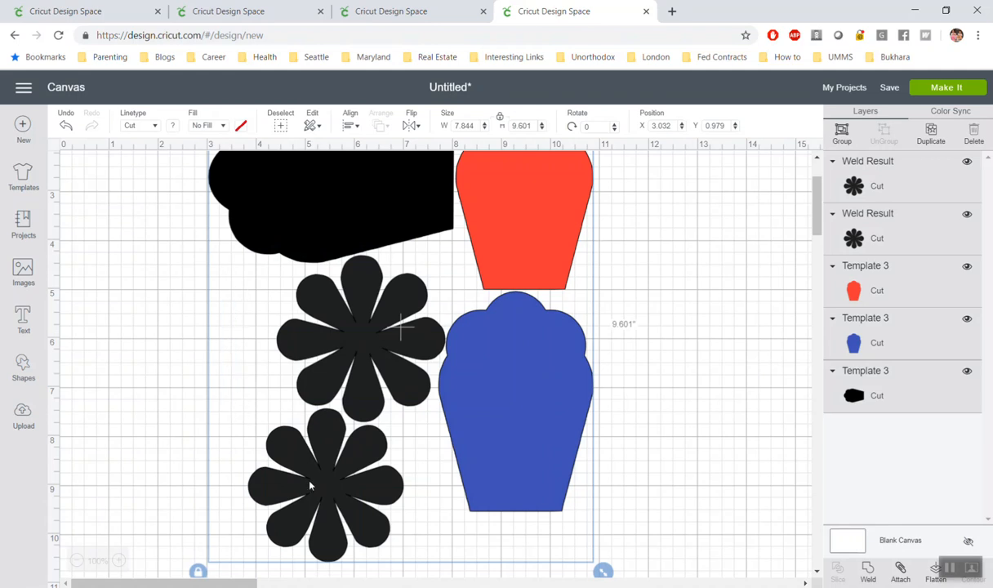
left_click(639, 425)
left_click_drag(640, 425, 325, 516)
left_click(174, 439)
left_click_drag(299, 465, 371, 510)
left_click_drag(595, 563, 175, 182)
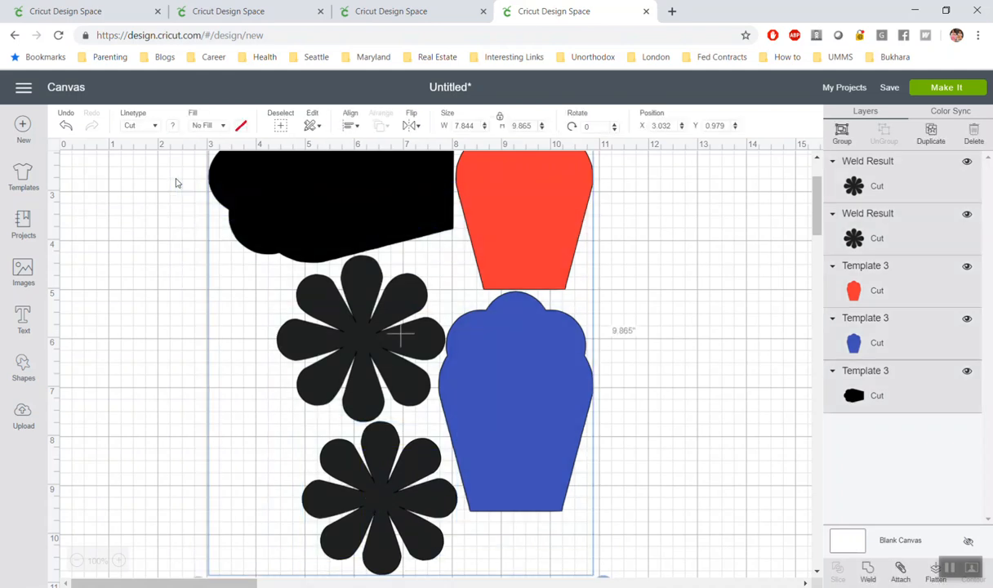
- Duplicate the lower flower, shrink the copy and place it left of the gap between the two flowers, checking the overall size of all shapes
left_click(106, 270)
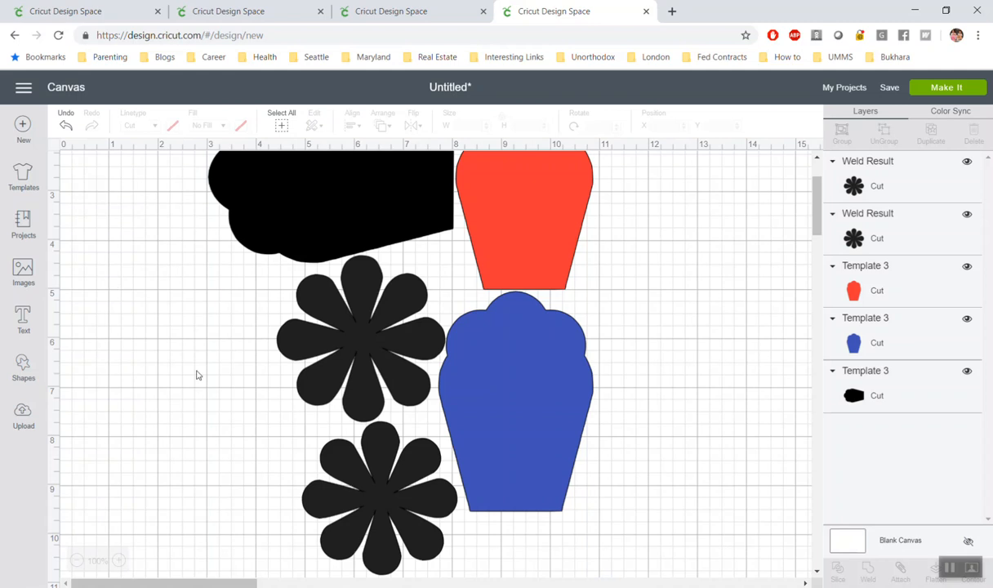
left_click(389, 493)
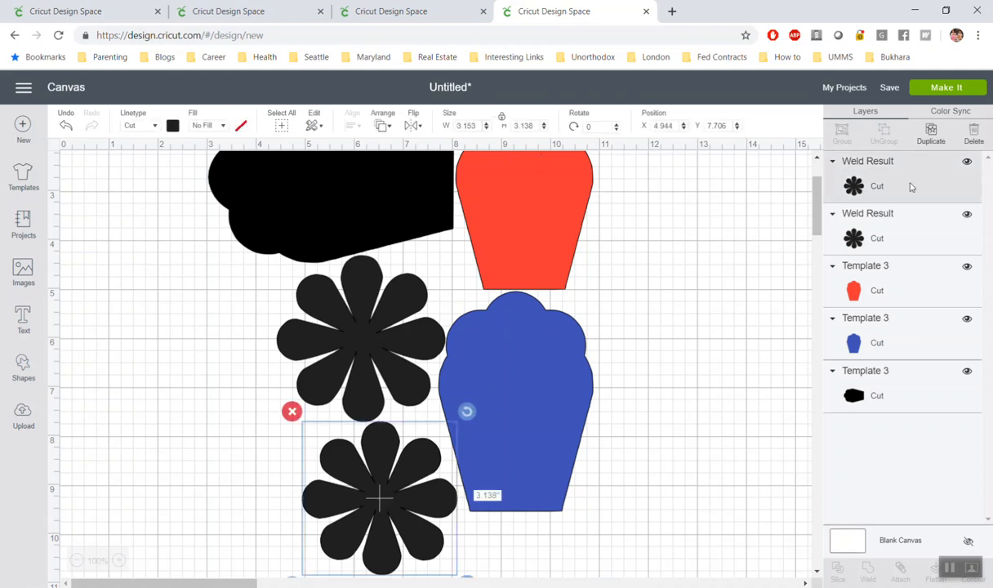
left_click(932, 134)
left_click_drag(422, 466, 228, 437)
left_click_drag(326, 536, 305, 512)
left_click_drag(244, 462, 265, 464)
left_click_drag(638, 568, 104, 177)
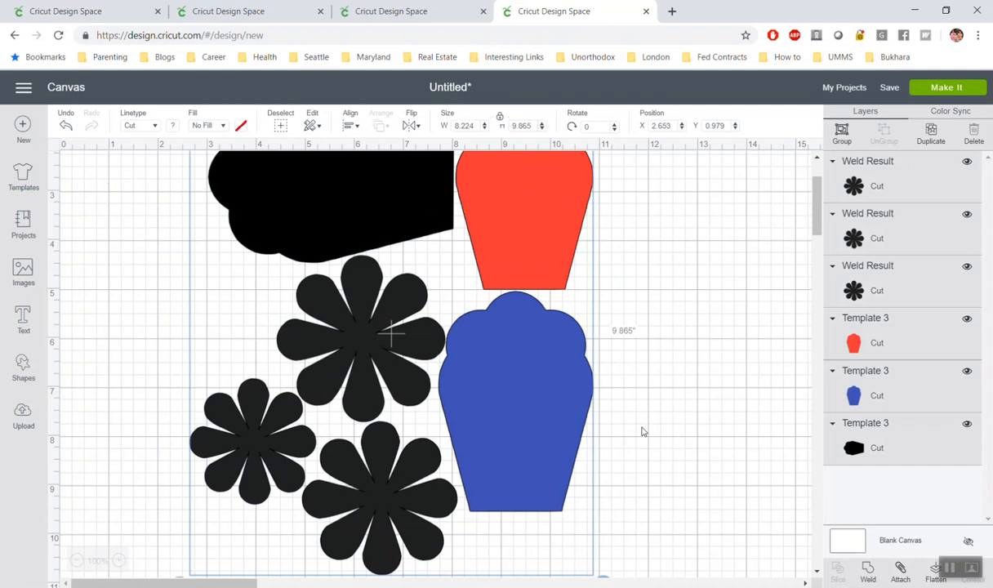
- Nudge the largest flower slightly beneath the black petal to X 4.444, Y 4.303
left_click(642, 431)
left_click_drag(353, 347, 355, 347)
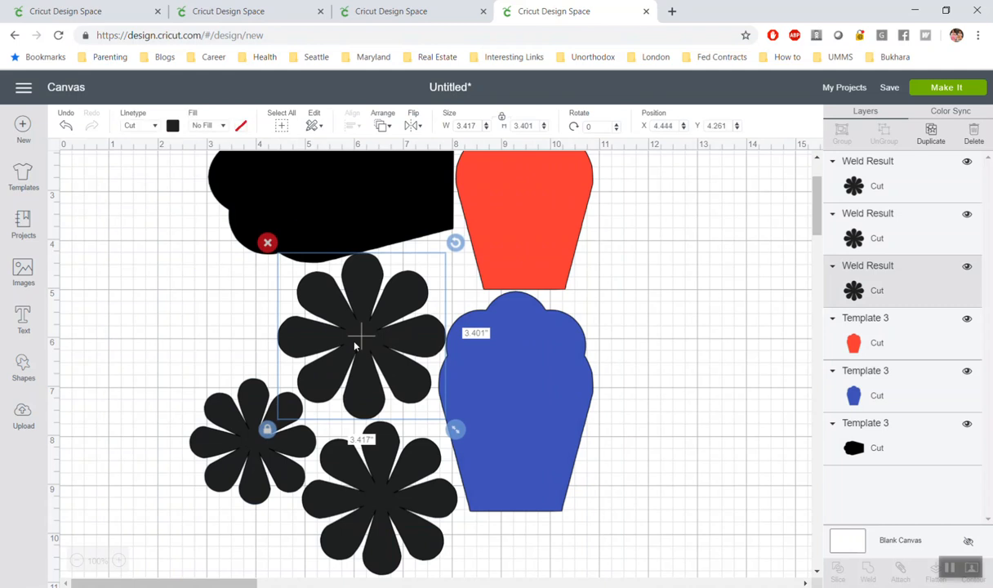
left_click(726, 348)
left_click(404, 381)
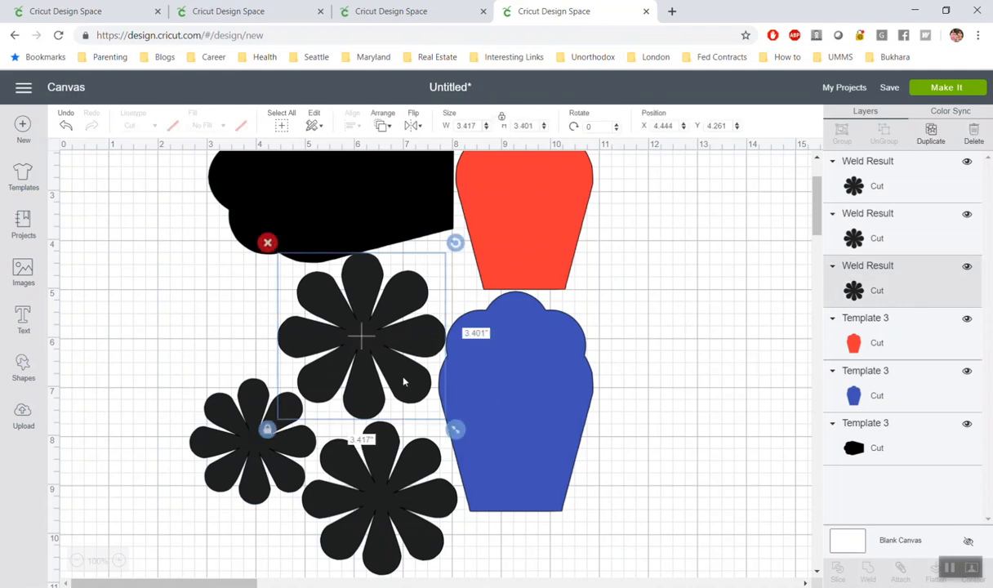
left_click_drag(403, 382, 404, 384)
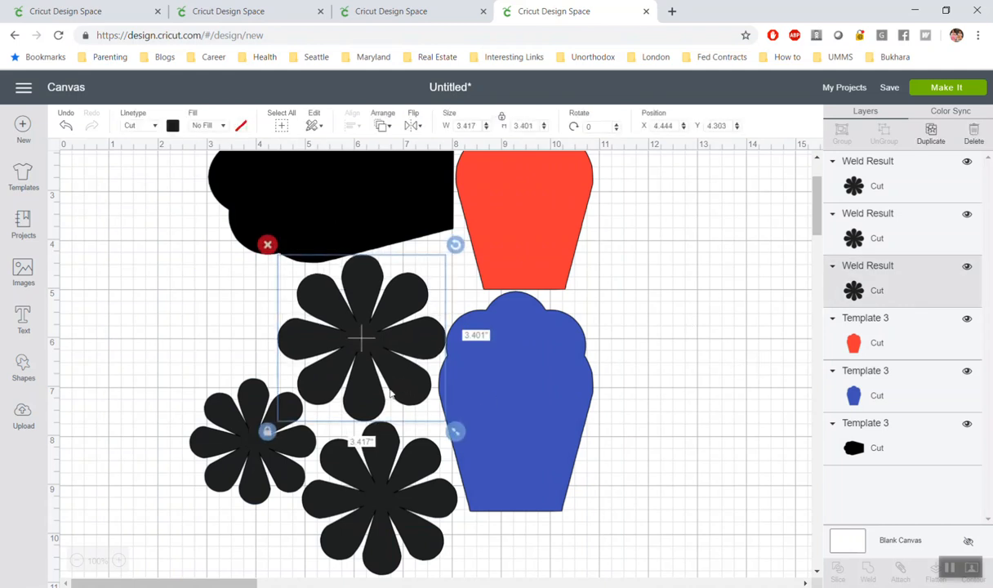
- Shrink the smallest flower to about 2.35 in wide and move it to about X 2.97, Y 6.97
left_click(258, 472)
left_click_drag(325, 513, 313, 512)
left_click_drag(251, 471, 265, 480)
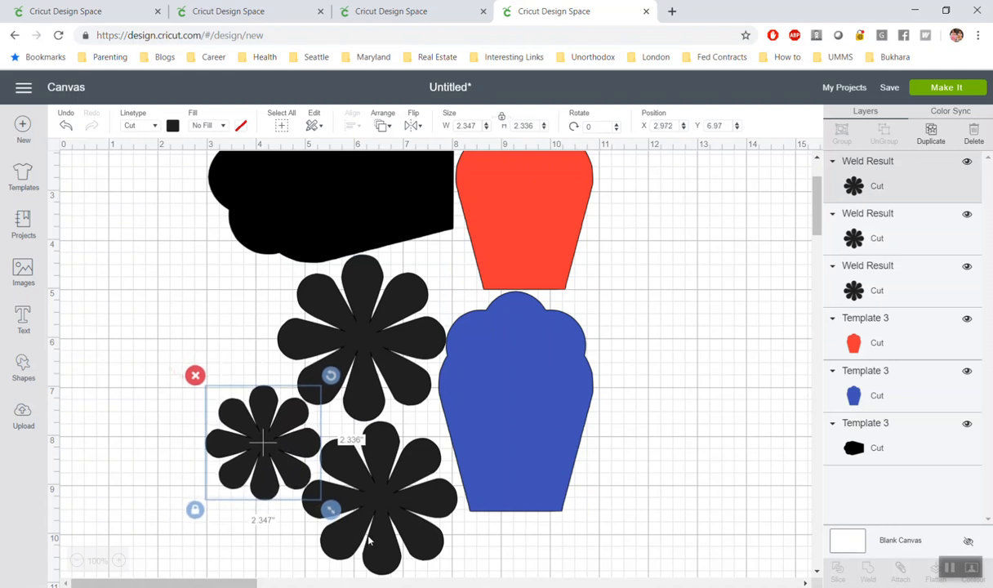
- Shift the lower flower closer to the blue petal and the smallest flower to about X 3.04, Y 7.01, and select all shapes to check their size
left_click_drag(368, 541, 374, 540)
left_click(261, 462)
left_click_drag(261, 463, 264, 464)
left_click(572, 533)
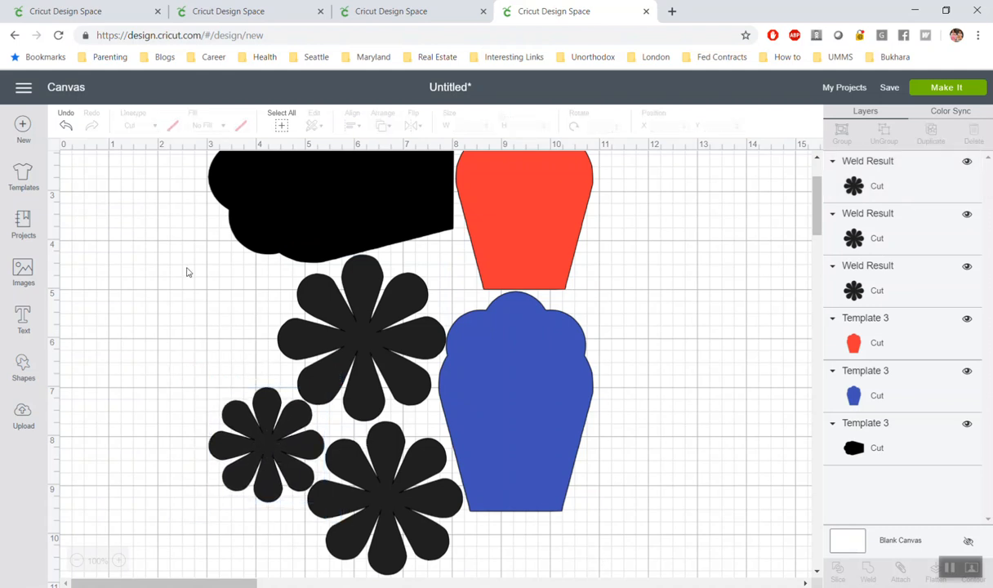
left_click_drag(128, 183, 630, 558)
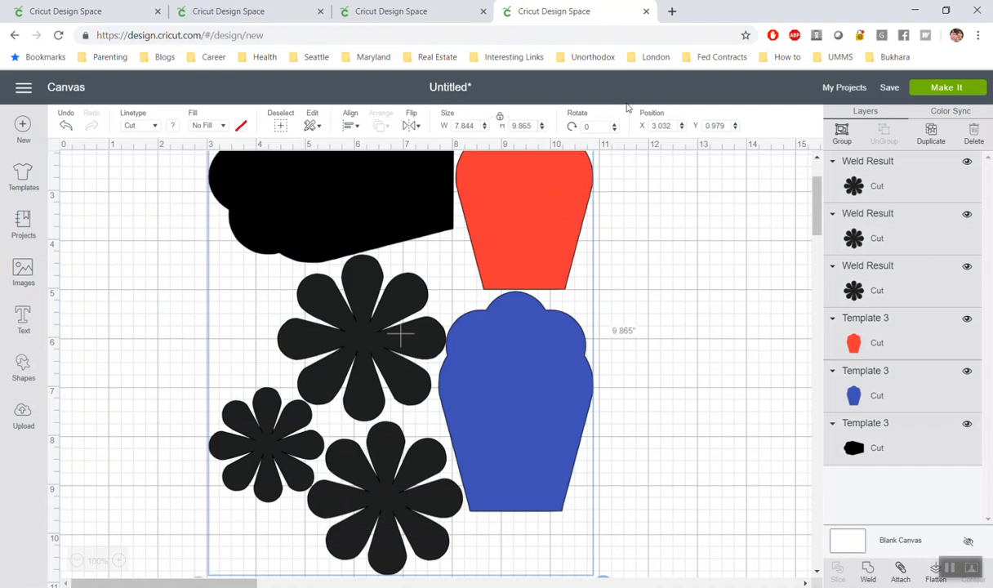
- Search Google in a new browser tab for "hydrea balls flowers" and accept the suggested spelling "hydrangea balls flowers"
left_click(673, 11)
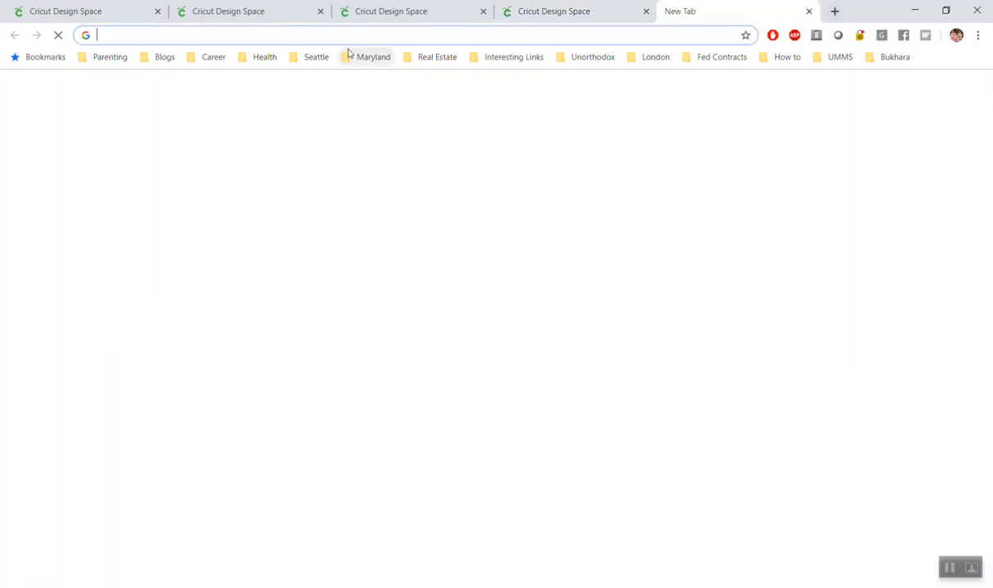
type("hynd")
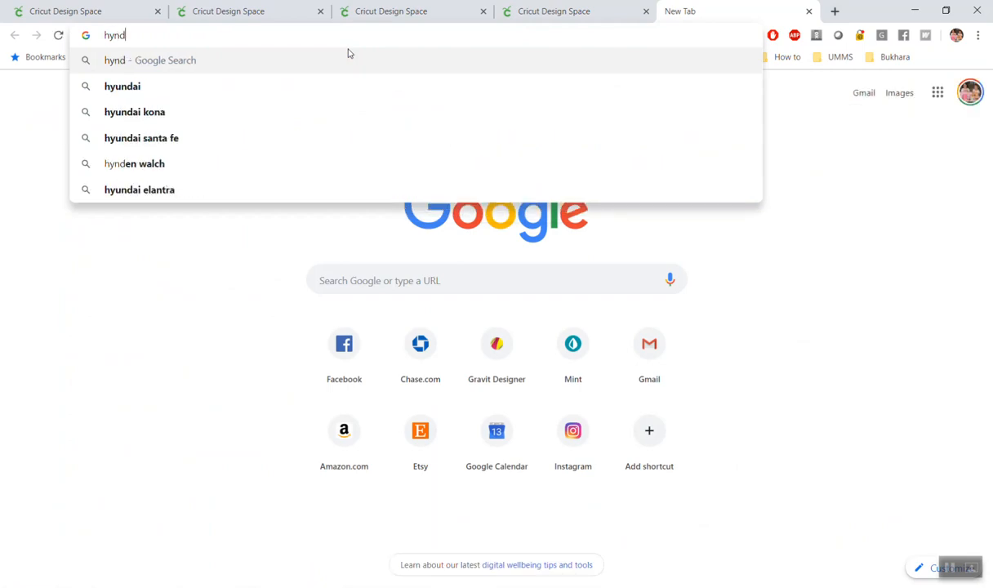
key("BackSpace")
key("BackSpace")
key("BackSpace")
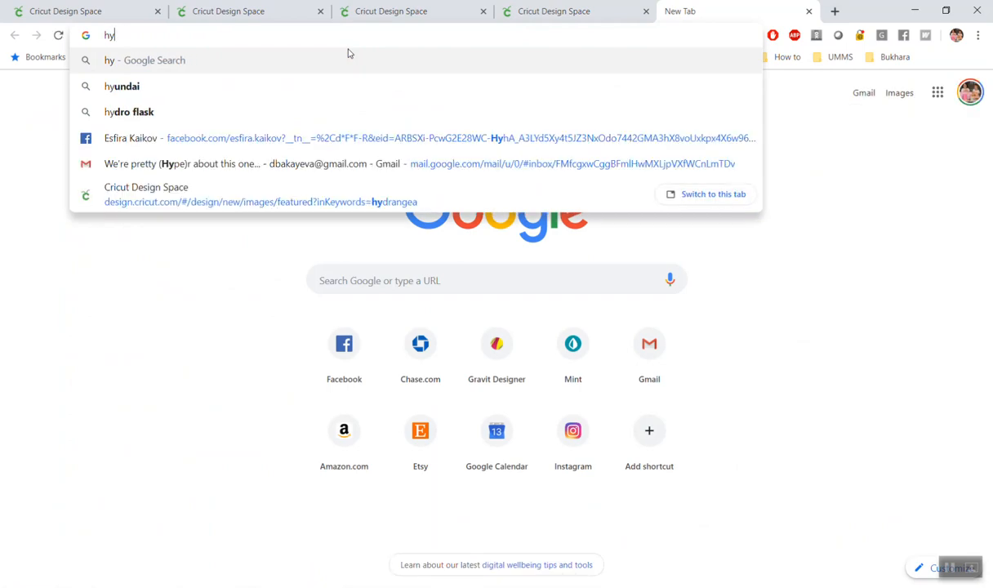
type("ydrea")
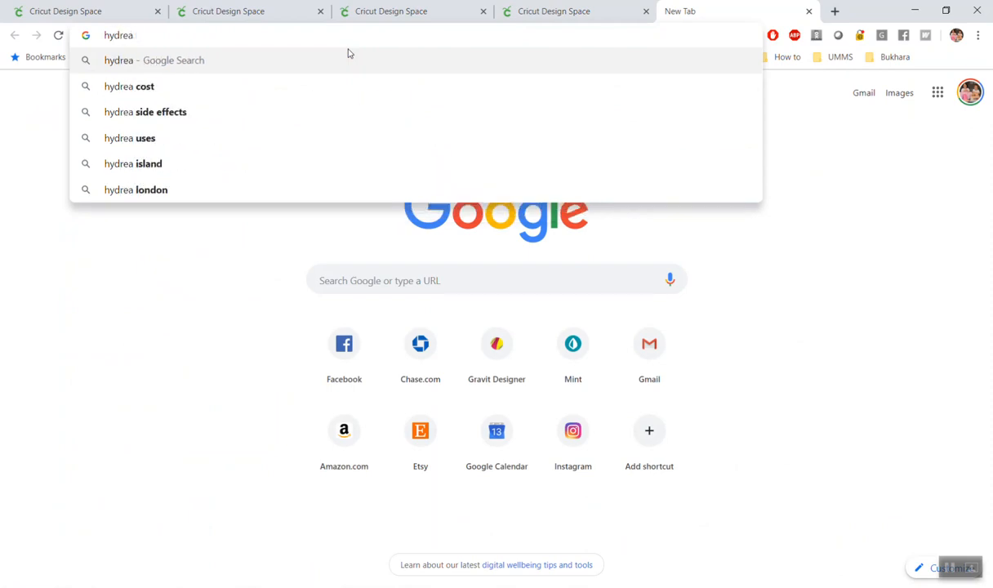
type(" balls fl")
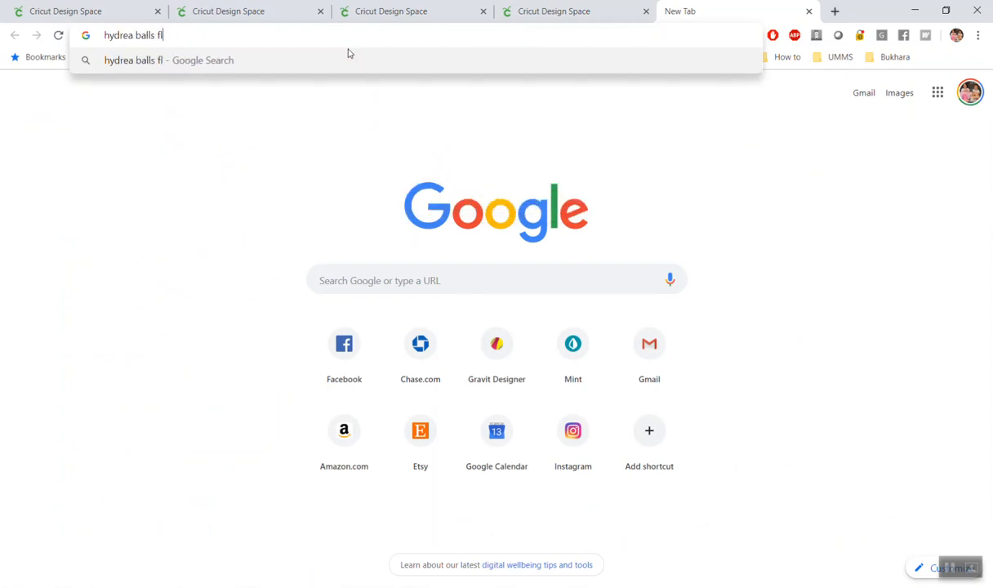
type("owers")
key("Return")
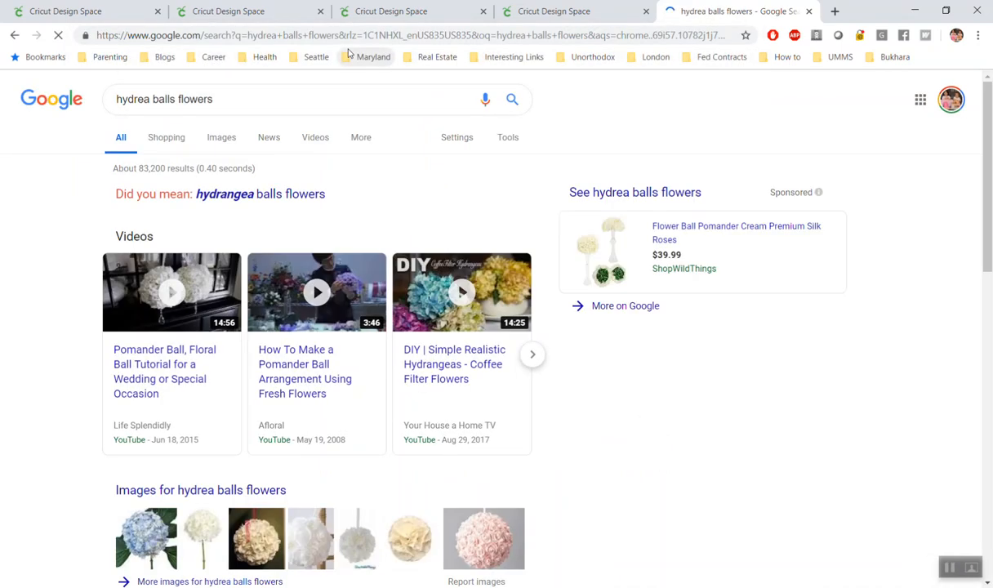
left_click(270, 197)
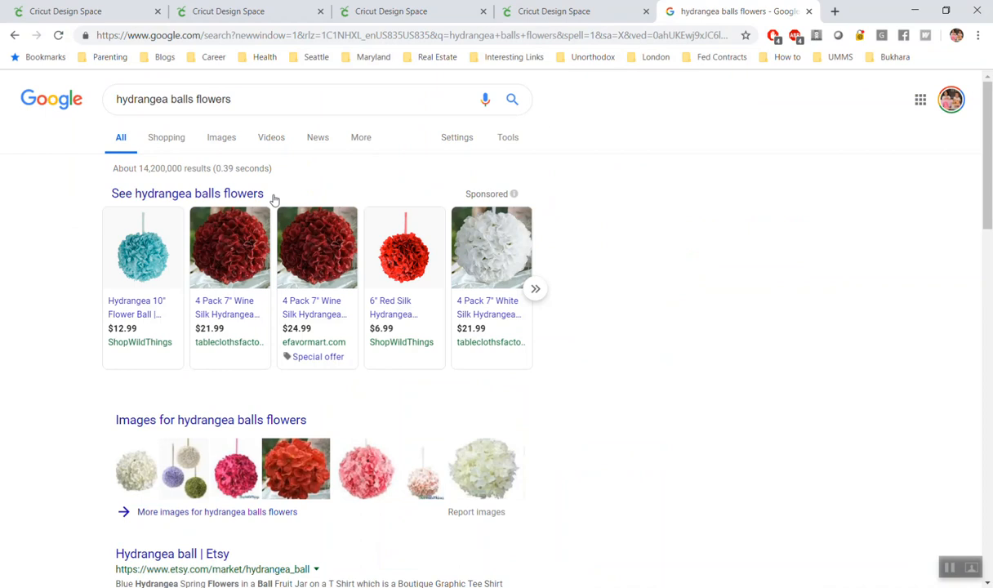
- Refine the search to "hydrangea balls paper flowers" and view the "DIY Pomander: Paper Hydrangea" picture among the image results
left_click(196, 99)
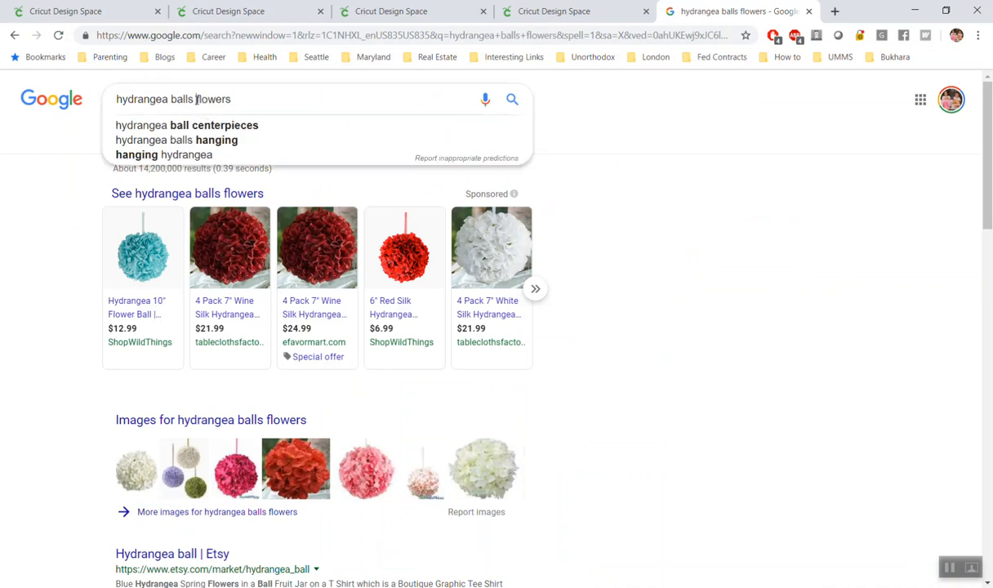
type("paper")
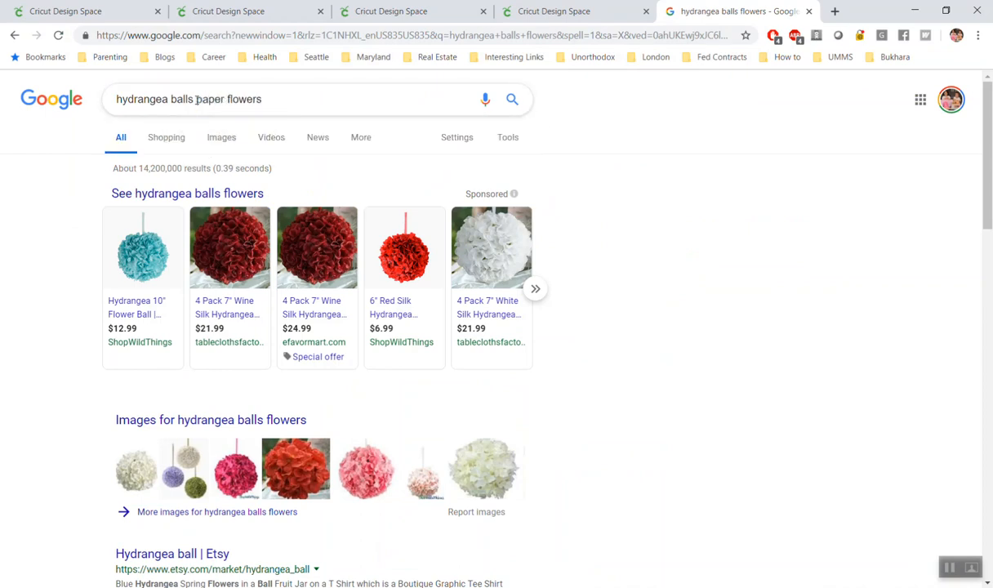
key("Return")
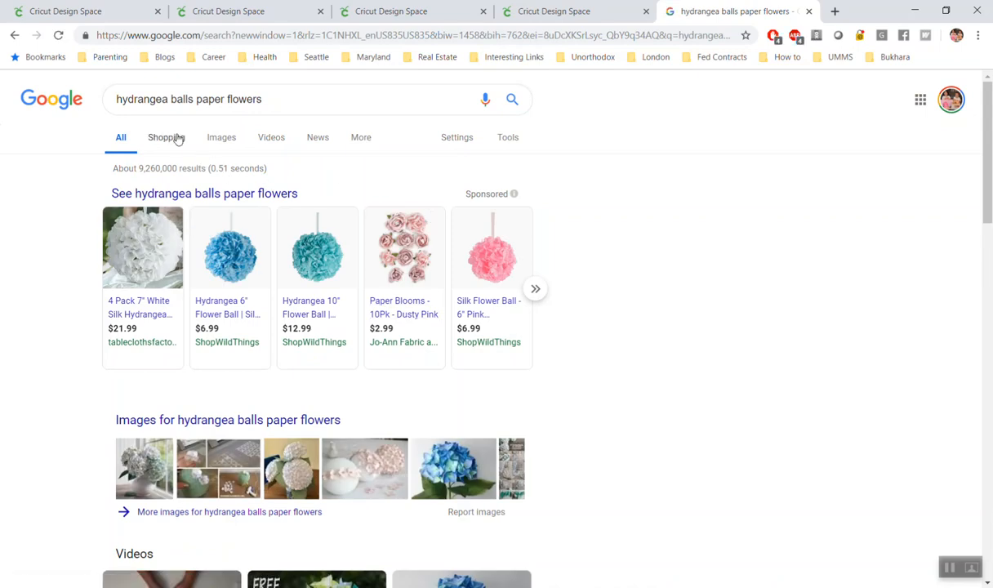
left_click(220, 144)
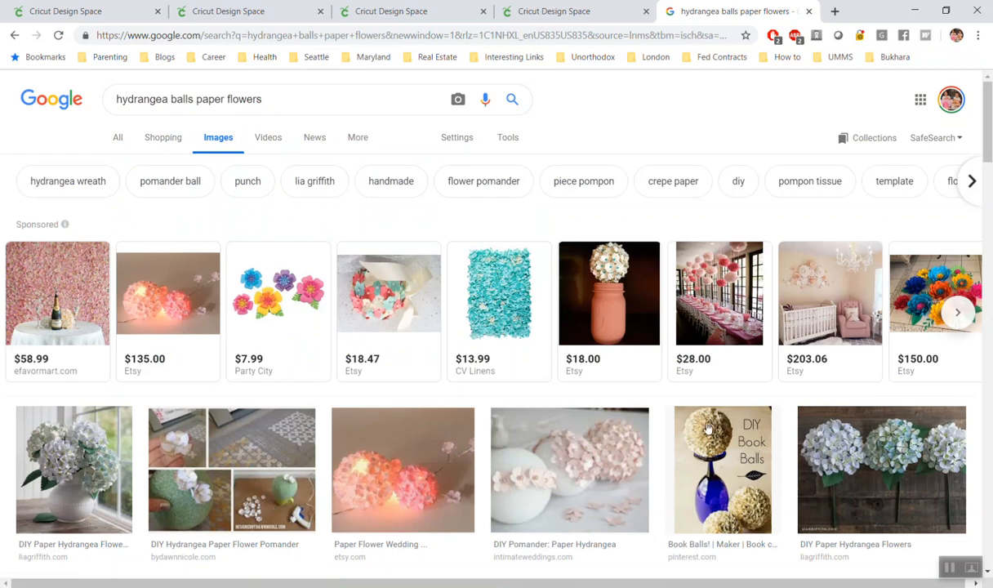
left_click(550, 472)
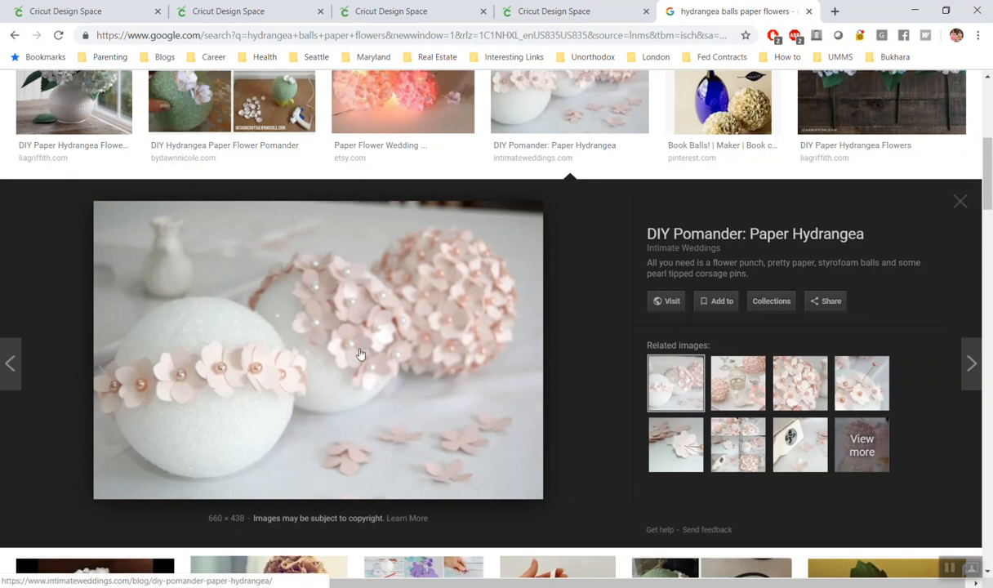
- Switch back to the Cricut Design Space canvas and select the smallest flower
left_click(552, 15)
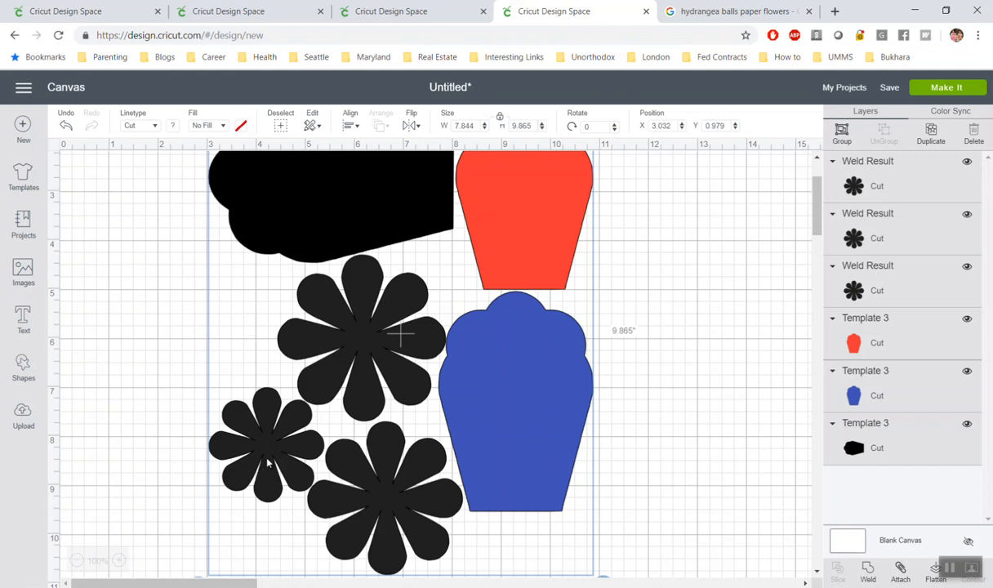
left_click(599, 381)
left_click(285, 431)
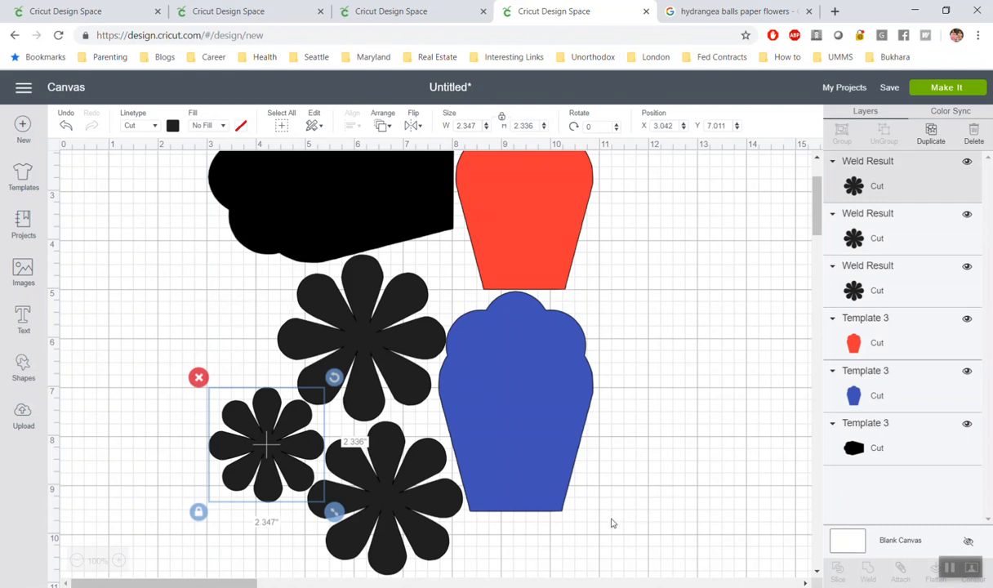
- Try attaching all six petal and flower shapes together, and undo the attachment
left_click_drag(595, 561, 179, 145)
right_click(179, 145)
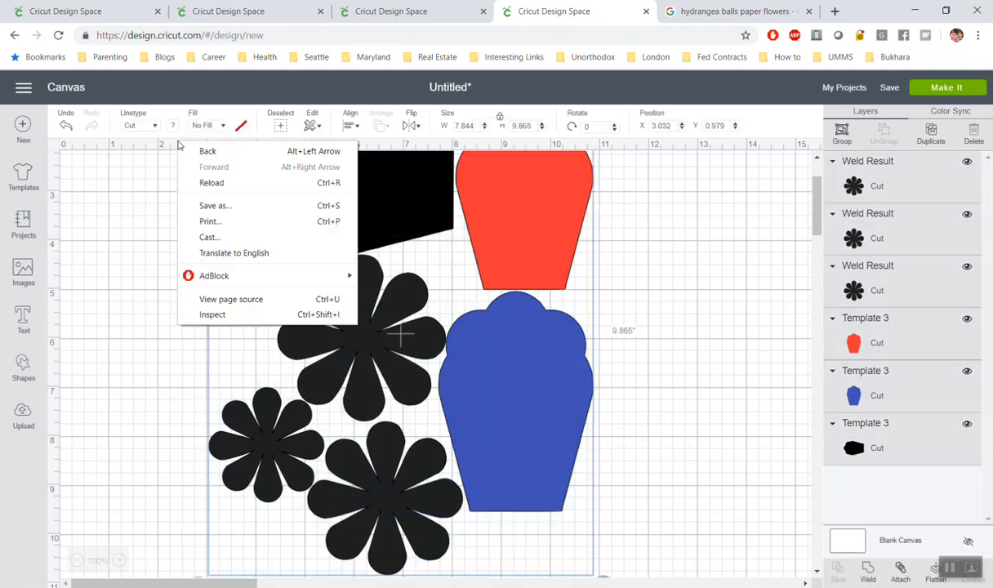
left_click(655, 363)
left_click_drag(615, 566, 214, 212)
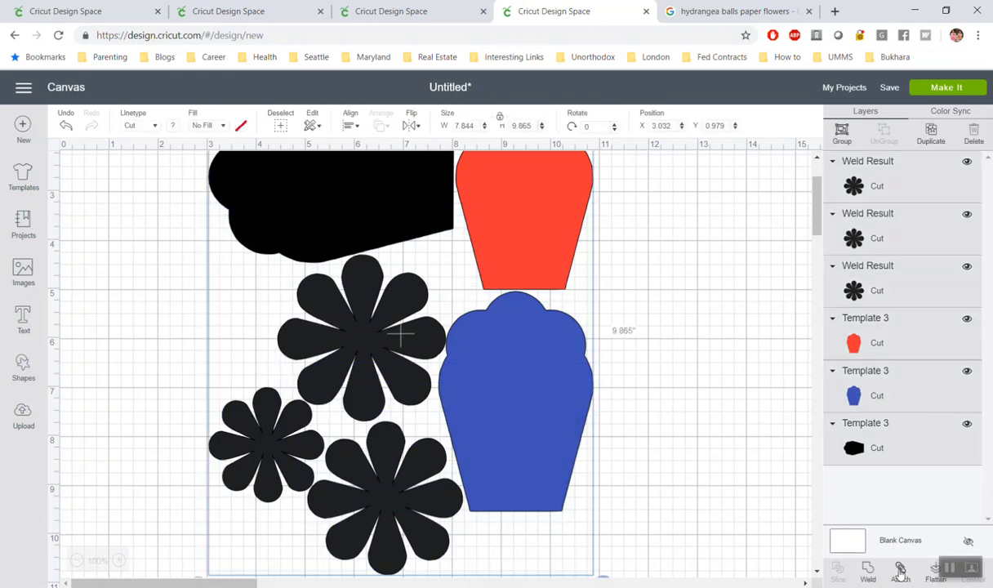
left_click(900, 569)
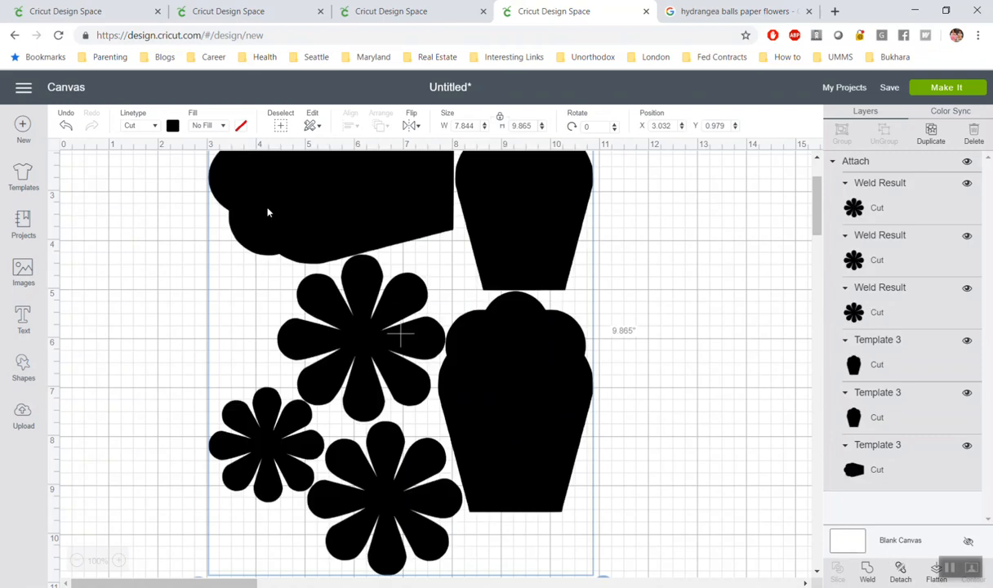
left_click(65, 128)
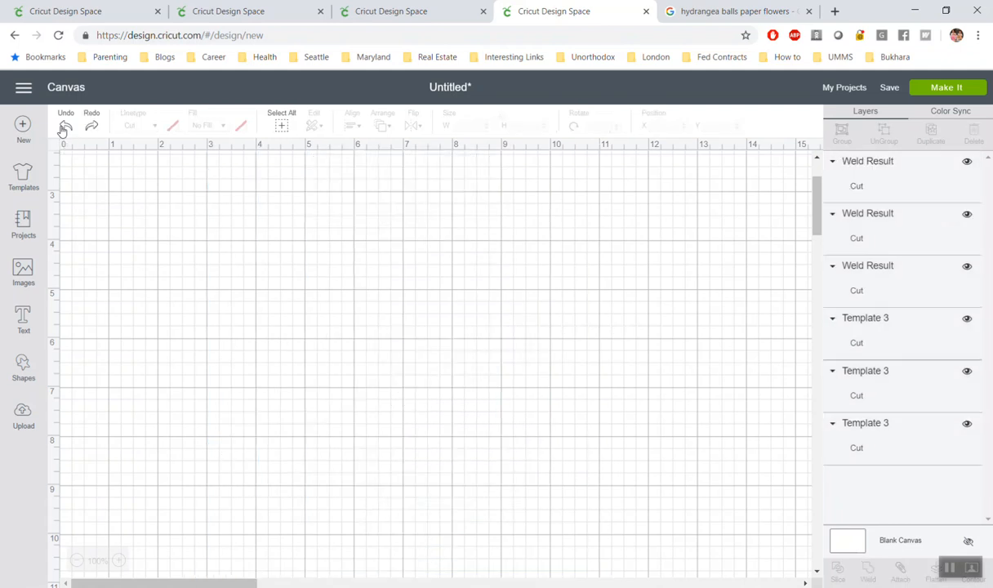
- Preview how the unattached shapes are distributed across the cutting mats, and return to the canvas
left_click(940, 93)
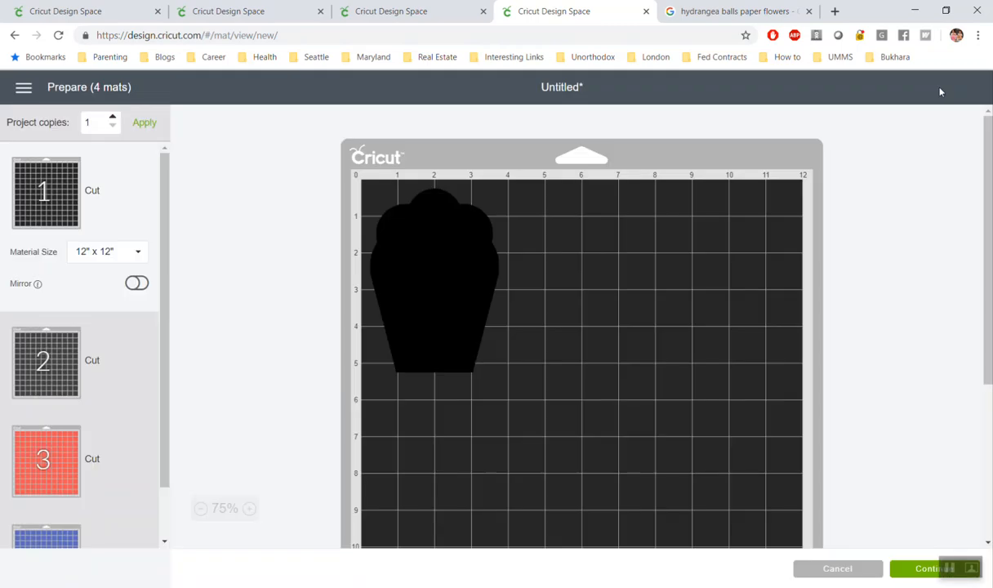
left_click(837, 569)
- Set the material color of all petals and flowers to black and group them together
left_click_drag(639, 564, 197, 211)
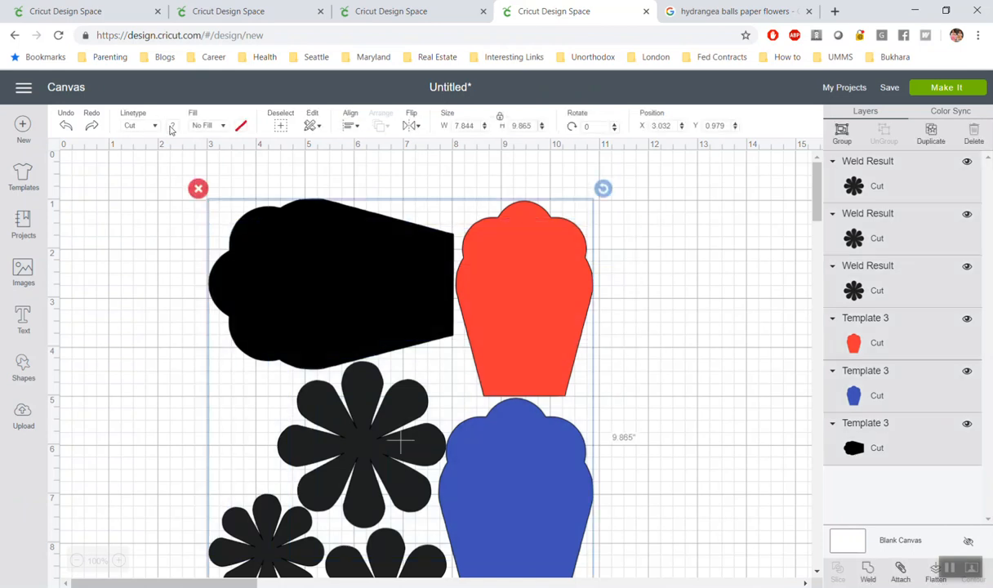
left_click(172, 127)
left_click(180, 171)
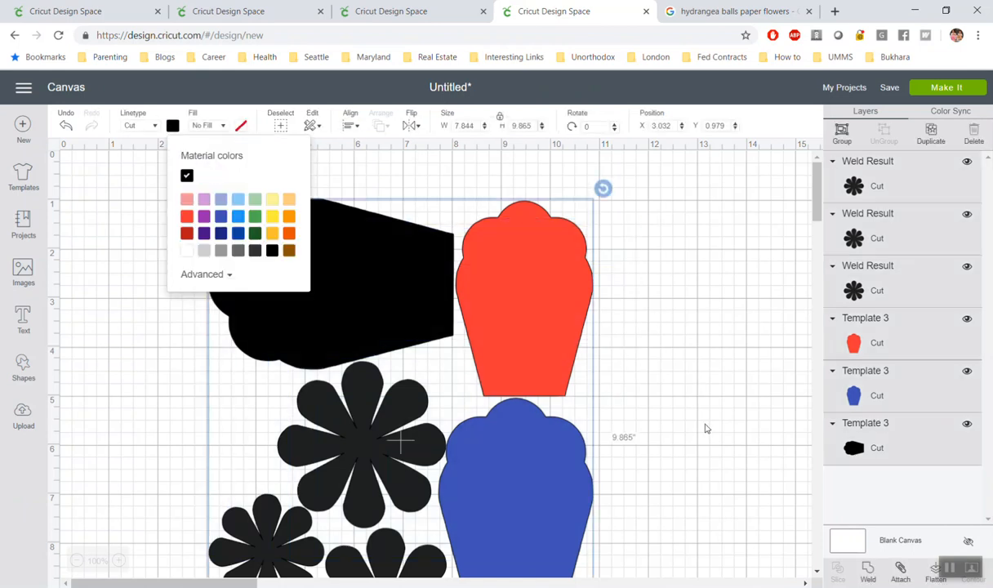
left_click(707, 428)
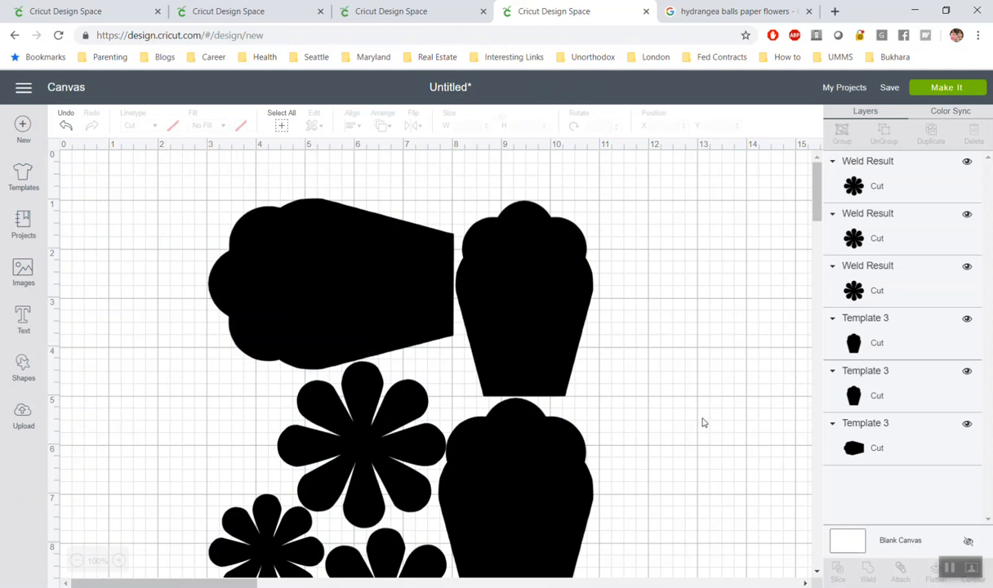
left_click_drag(167, 184, 636, 572)
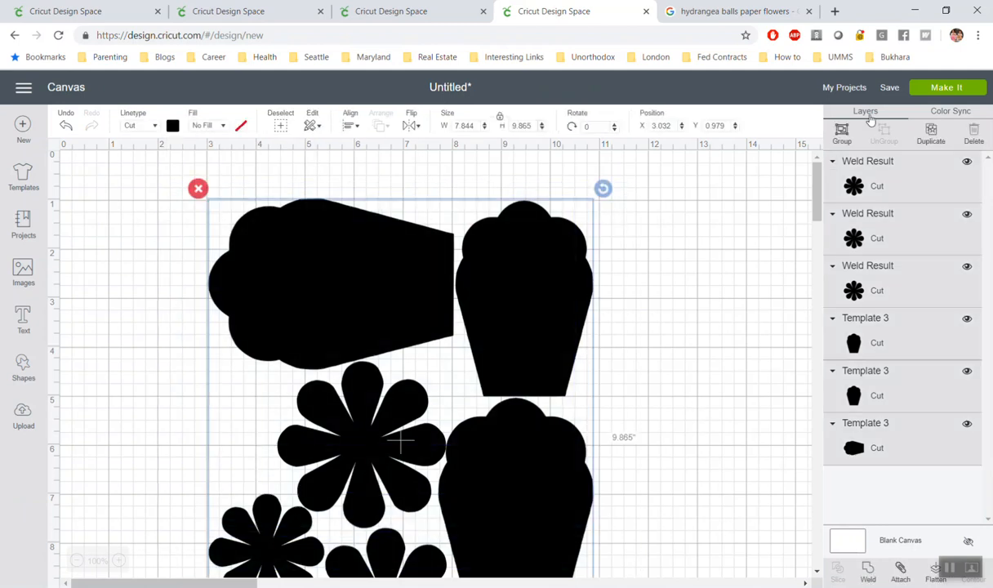
left_click(841, 135)
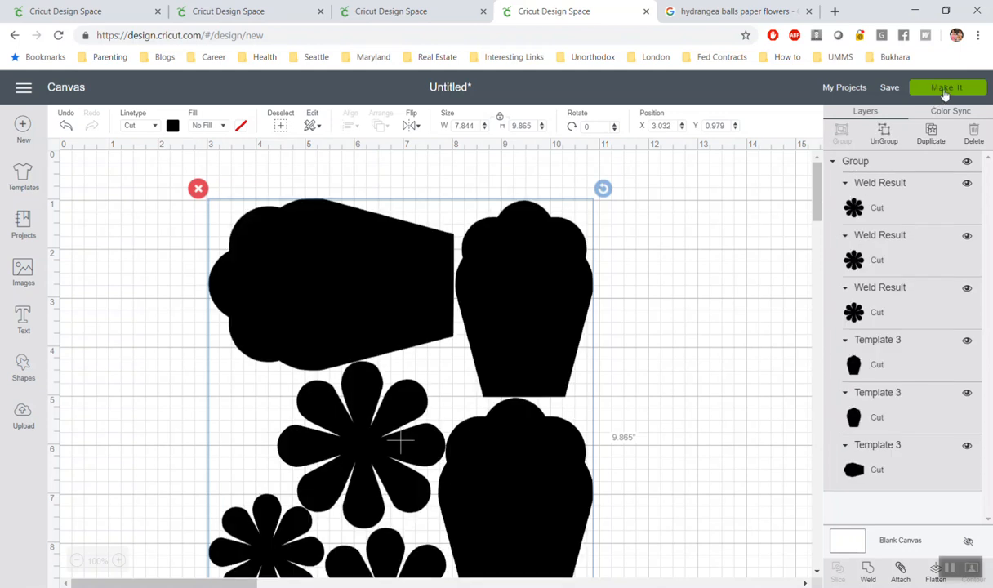
- Preview the grouped shapes on the cutting mats with material size 8.5" x 11" (Letter), and return to the canvas
left_click(943, 90)
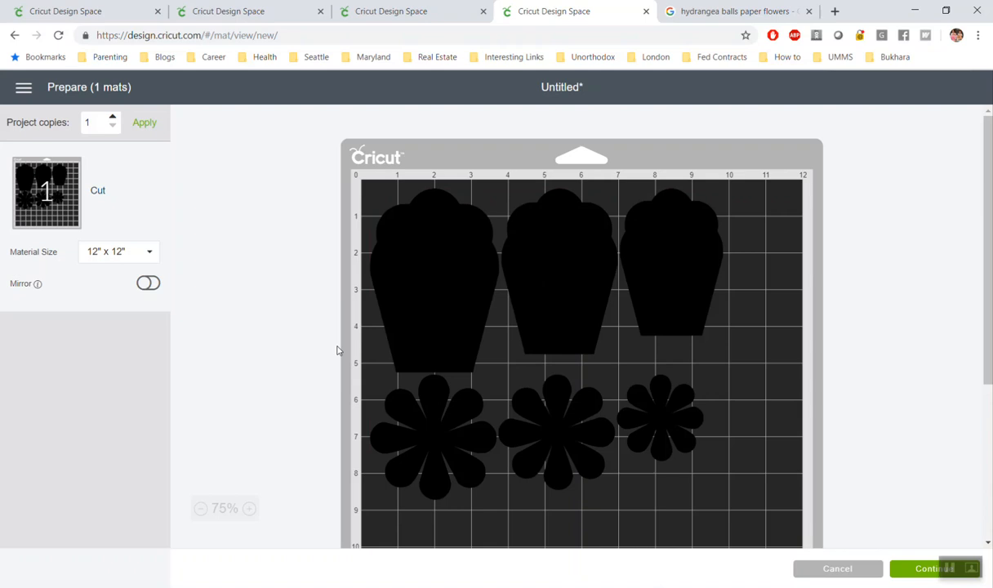
left_click(145, 261)
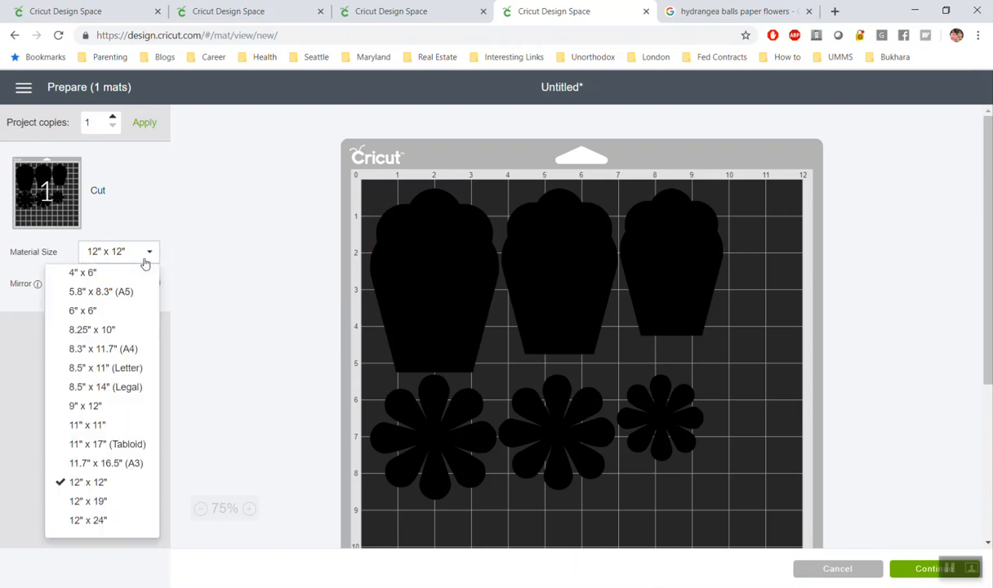
left_click(129, 368)
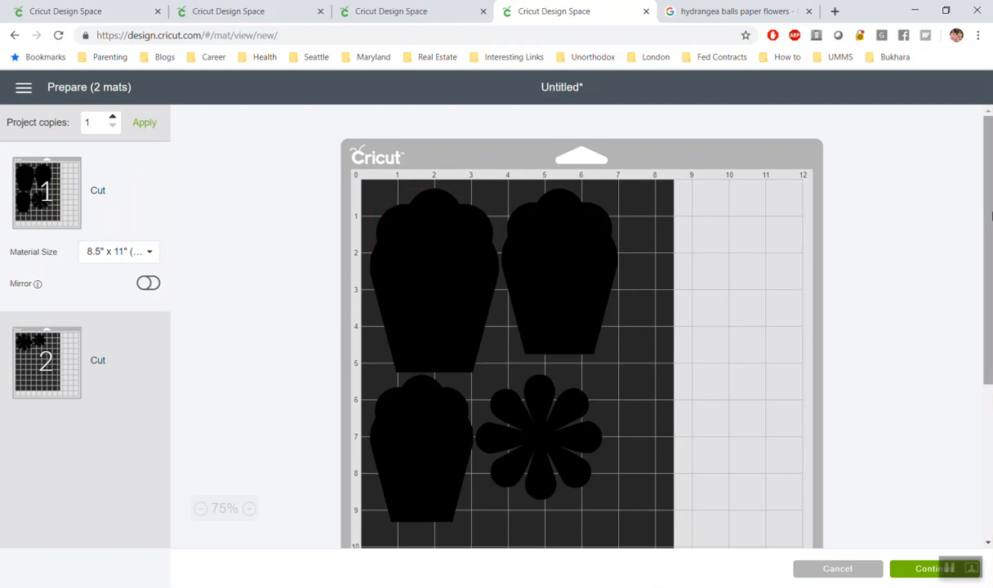
left_click_drag(991, 217, 989, 245)
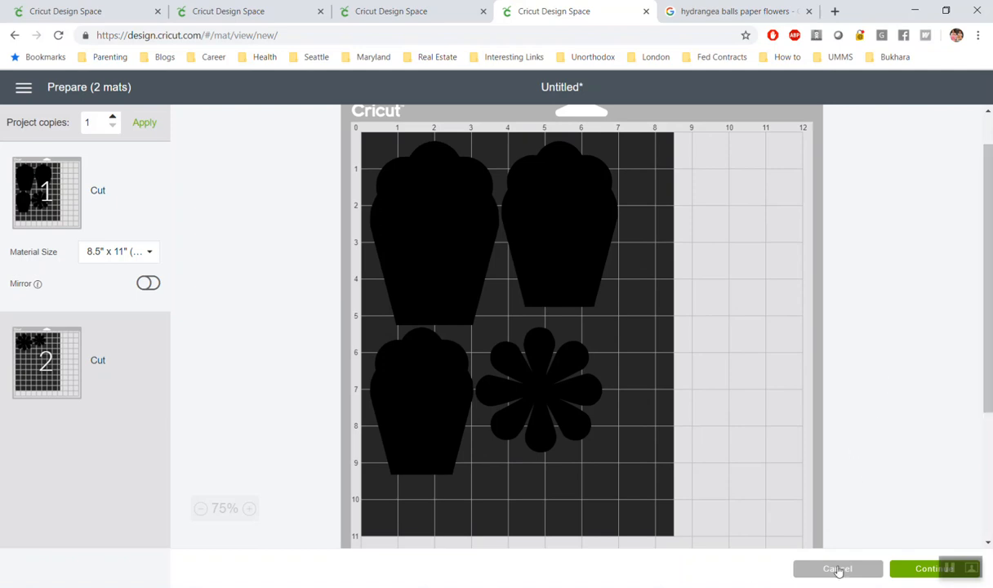
left_click(838, 570)
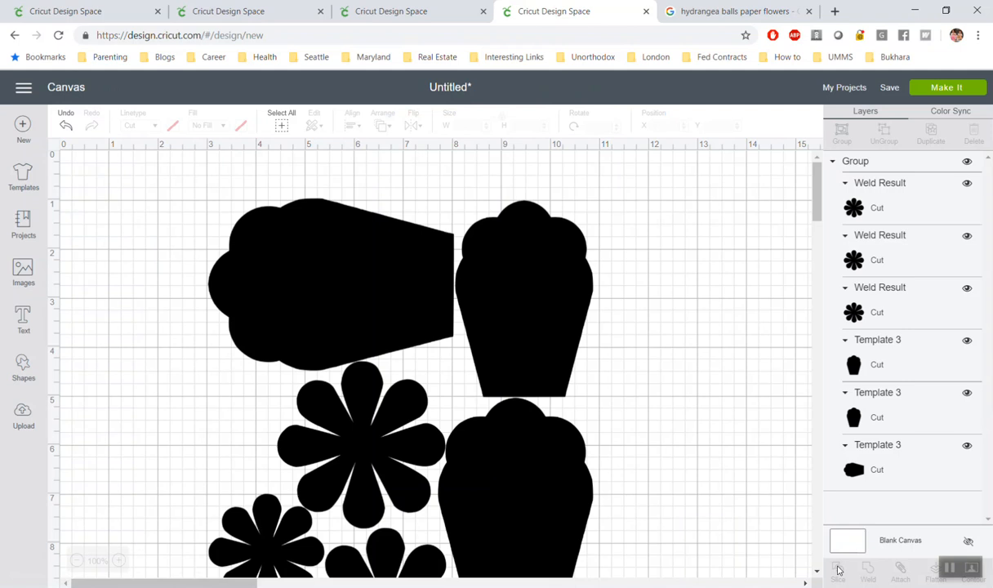
- Attach the grouped petals and flowers, and preview their arrangement on the 12" x 12" cutting mat
left_click(356, 403)
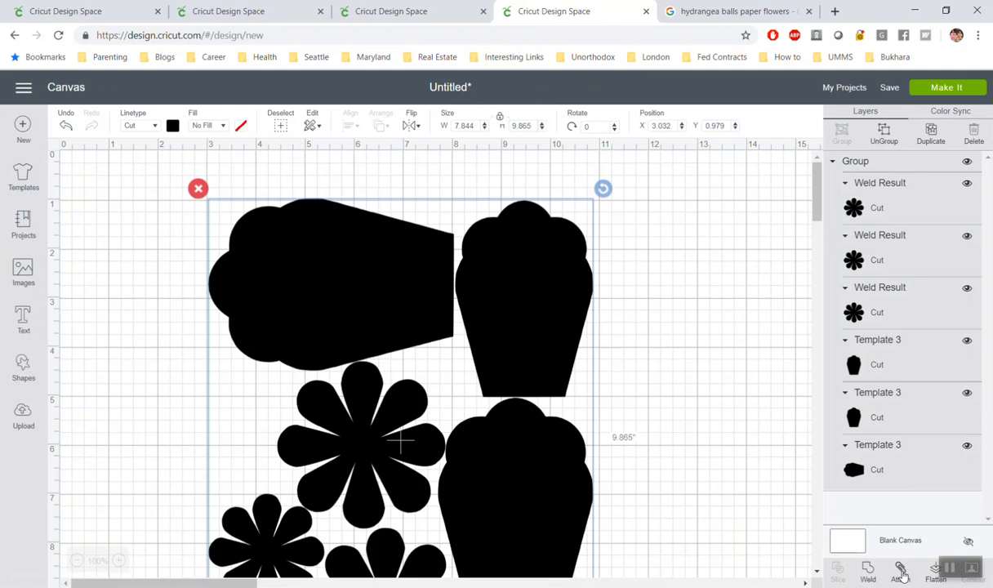
left_click(900, 570)
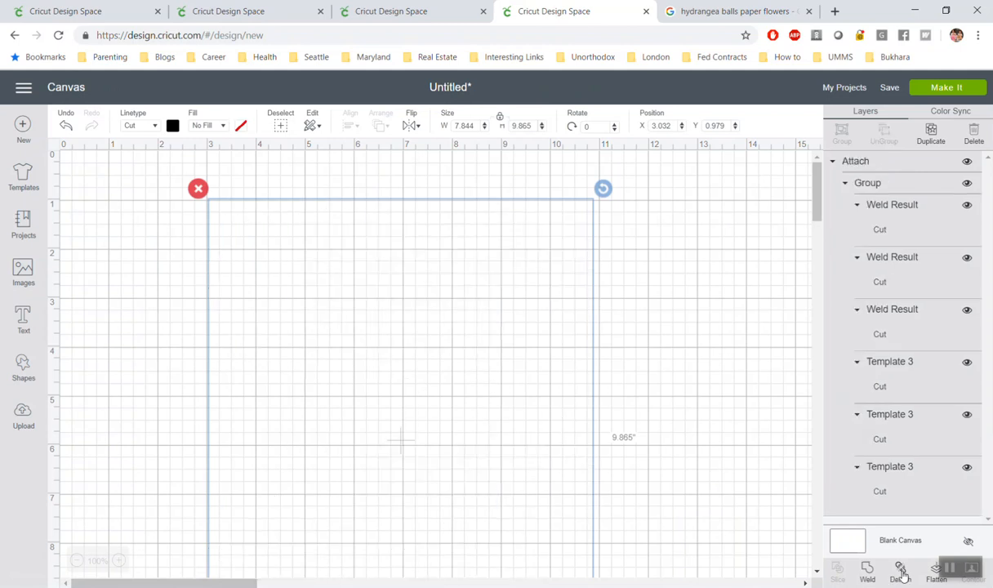
left_click(940, 91)
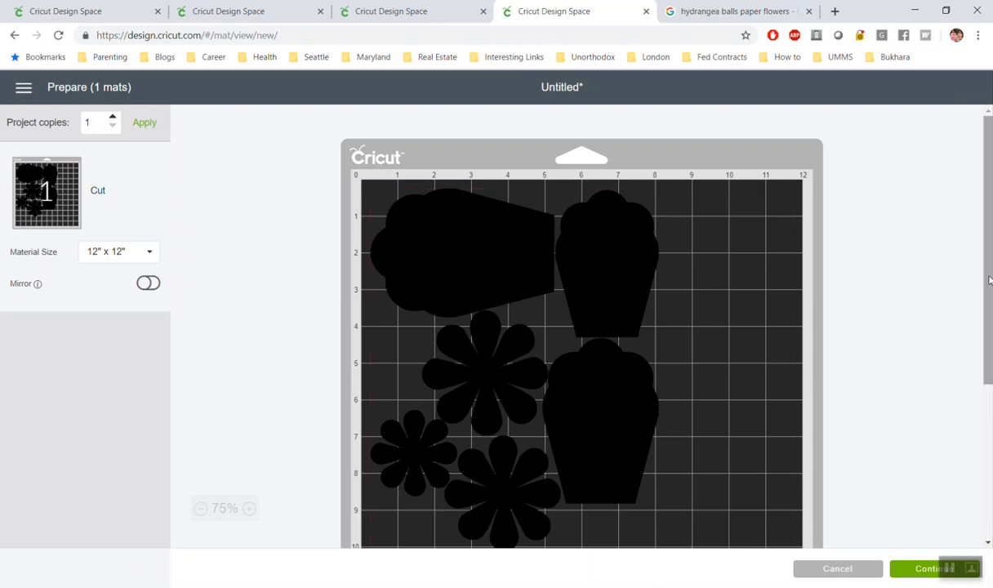
mouse_move(989, 280)
left_mouse_down()
mouse_move(983, 328)
mouse_move(985, 295)
left_mouse_up()
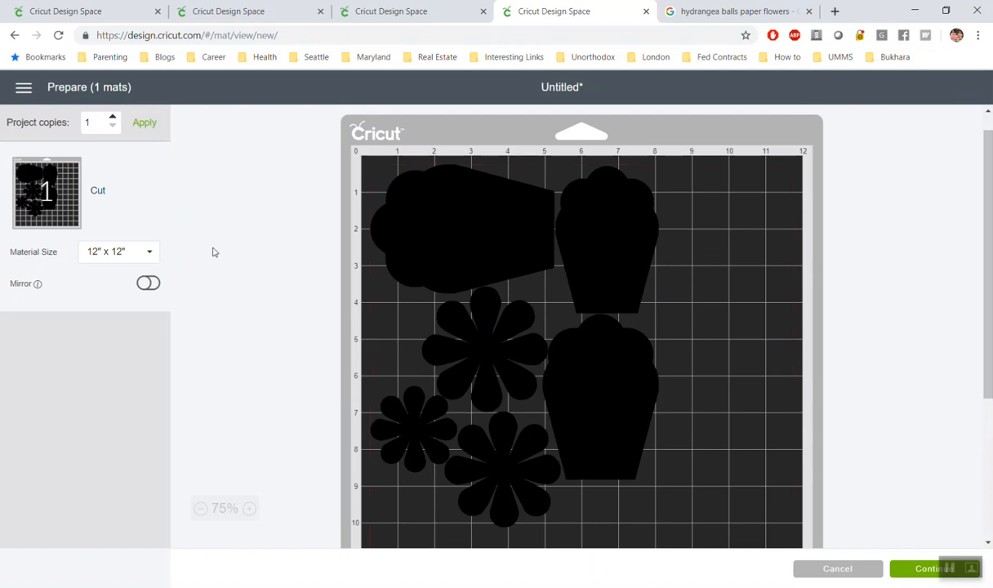
left_click(141, 258)
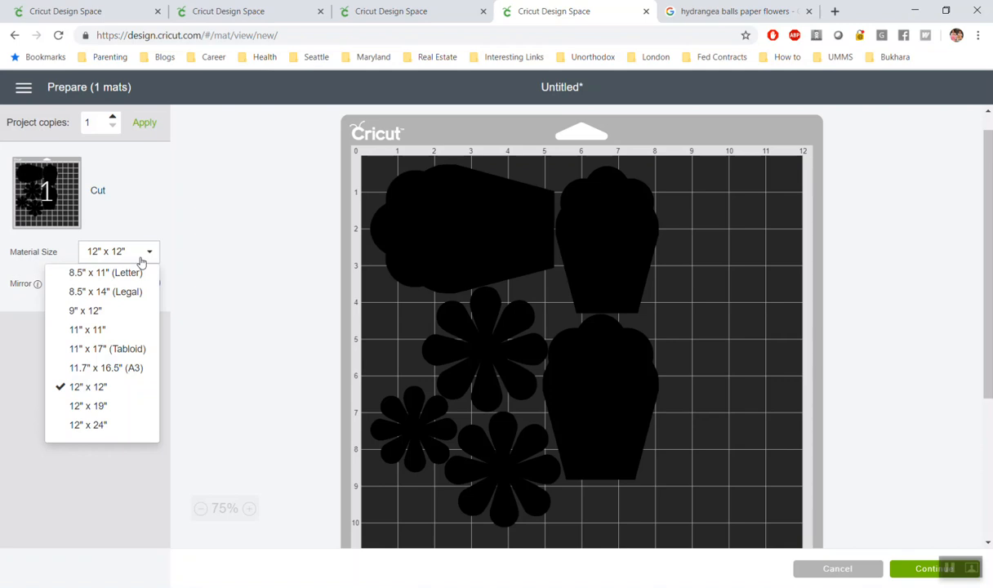
left_click(468, 349)
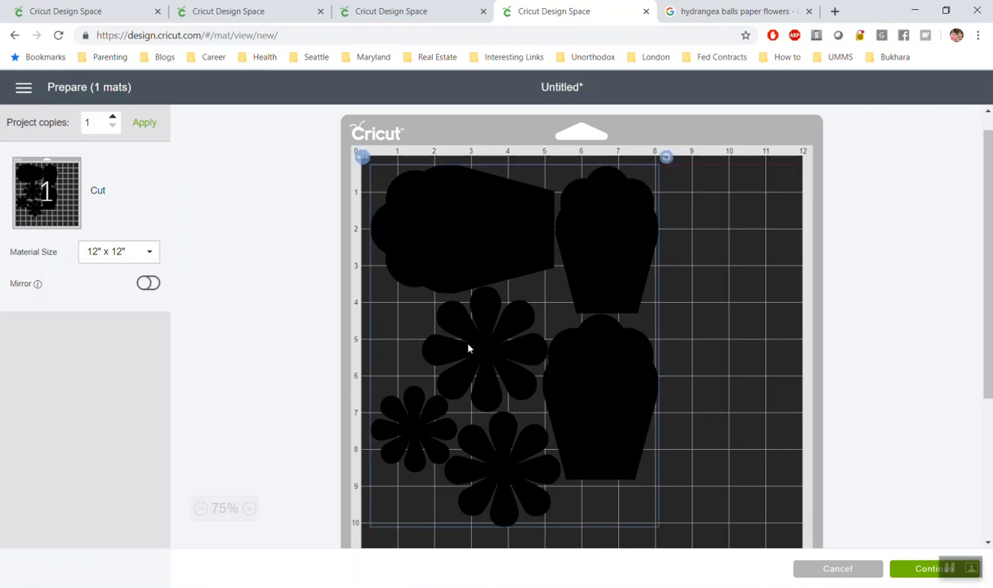
- Try setting the project copies to 6 in the mat preview, and return to the canvas
left_click(93, 123)
key("BackSpace")
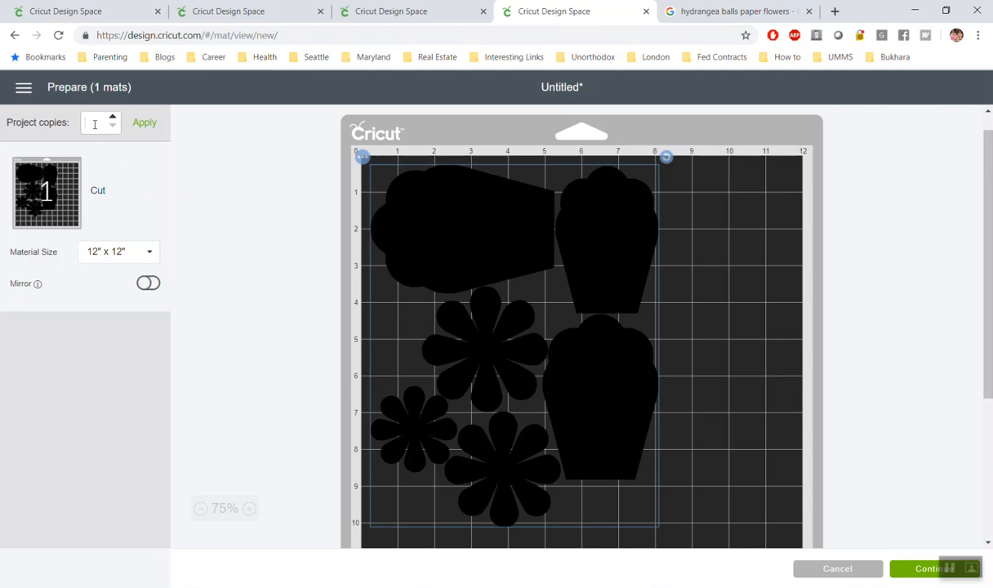
type("6")
key("Return")
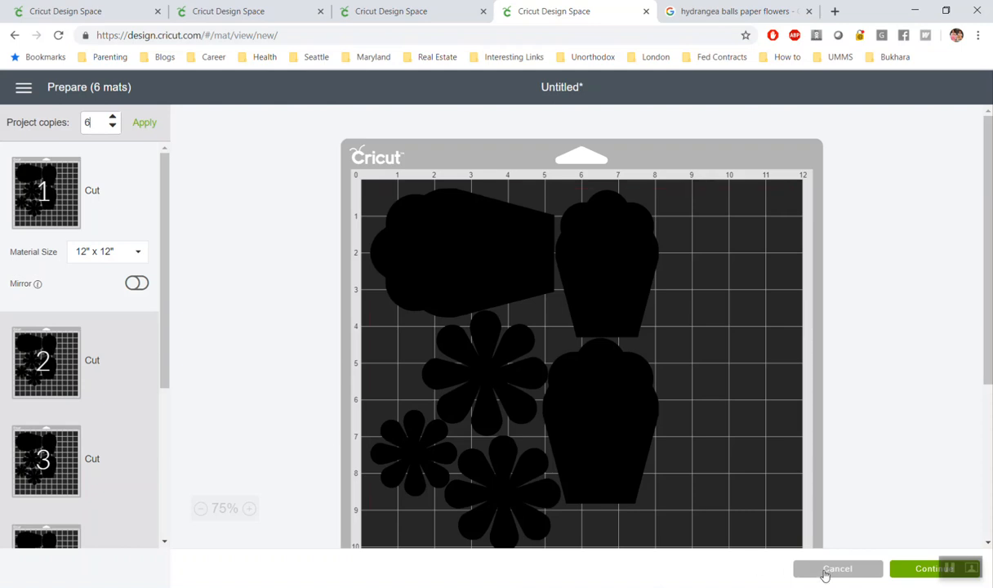
left_click(837, 569)
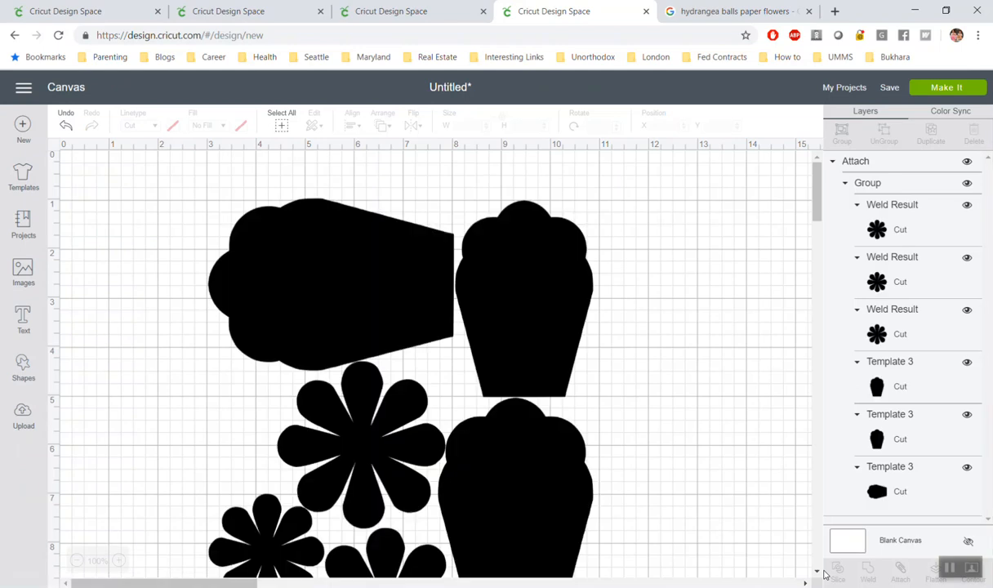
- Detach and ungroup the petals and flowers into separate shapes
left_click(505, 476)
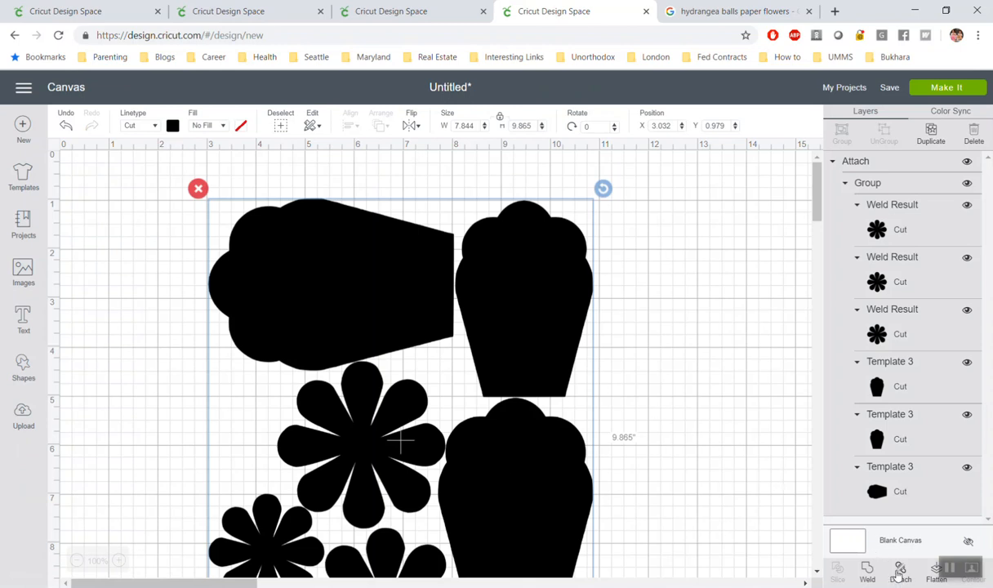
left_click(899, 574)
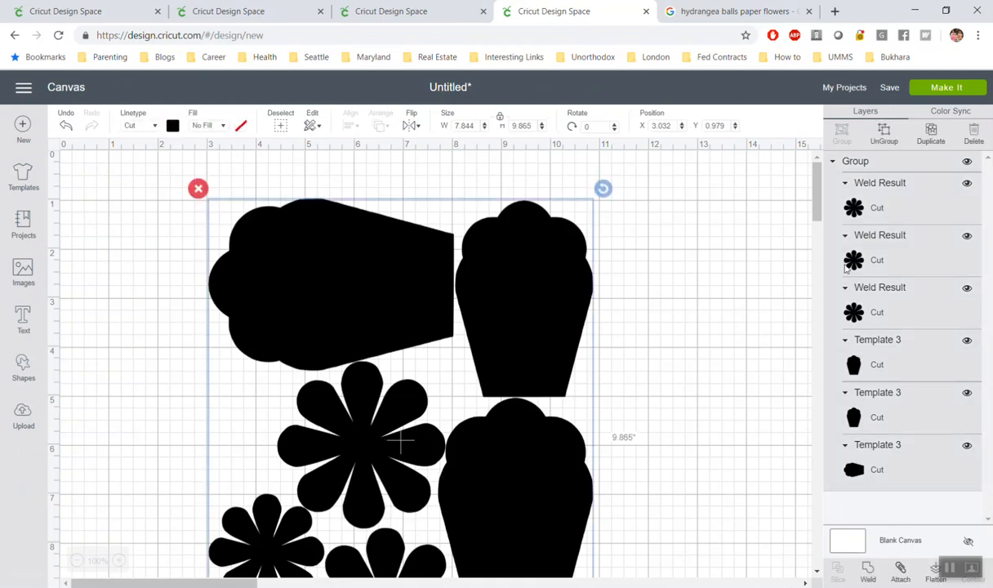
left_click(896, 140)
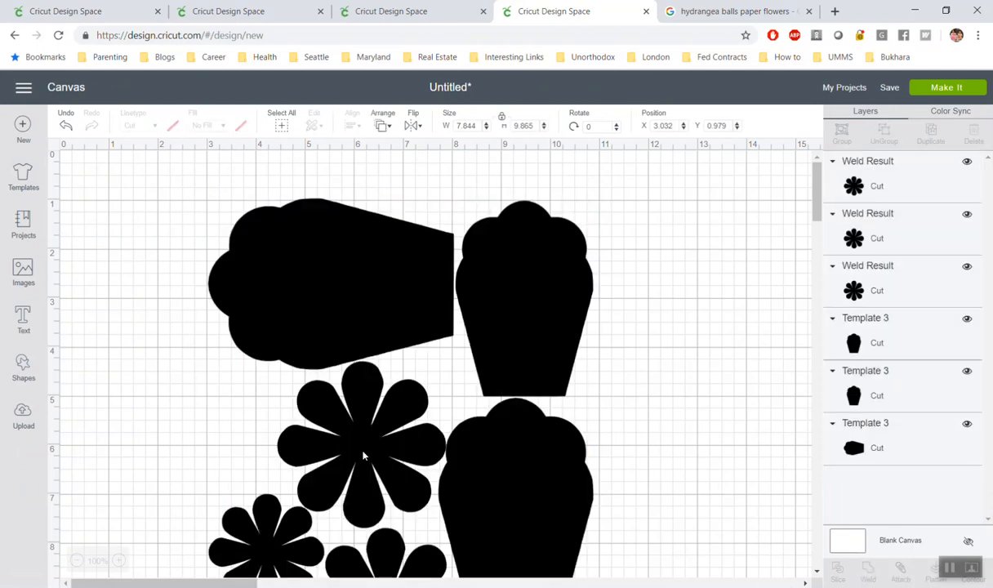
- Delete all three welded flowers from the canvas, leaving only the petals
left_click(365, 456)
key("Delete")
left_click(232, 494)
left_click(199, 485)
left_click(378, 541)
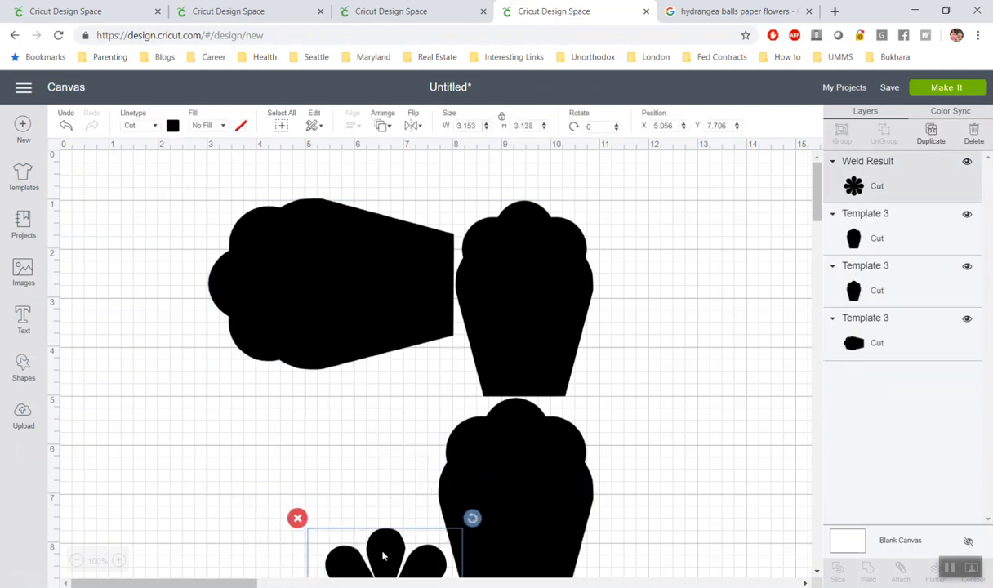
left_click(298, 518)
- Set the rotation of the largest, sideways petal to 0
left_click(367, 237)
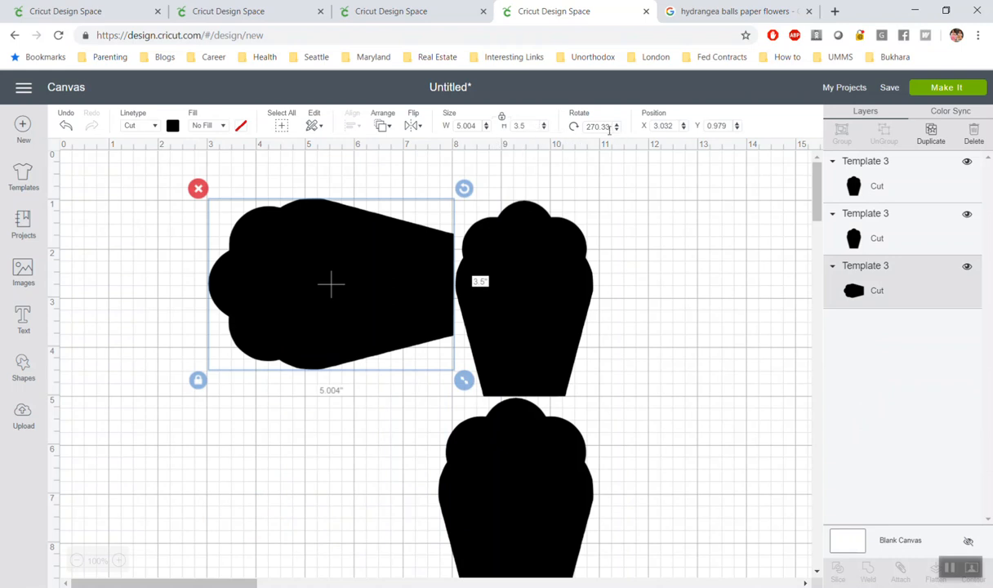
left_click(609, 128)
type("0")
key("Return")
- Arrange the three upright petals side by side in order of decreasing size, starting with the largest
left_click(508, 327)
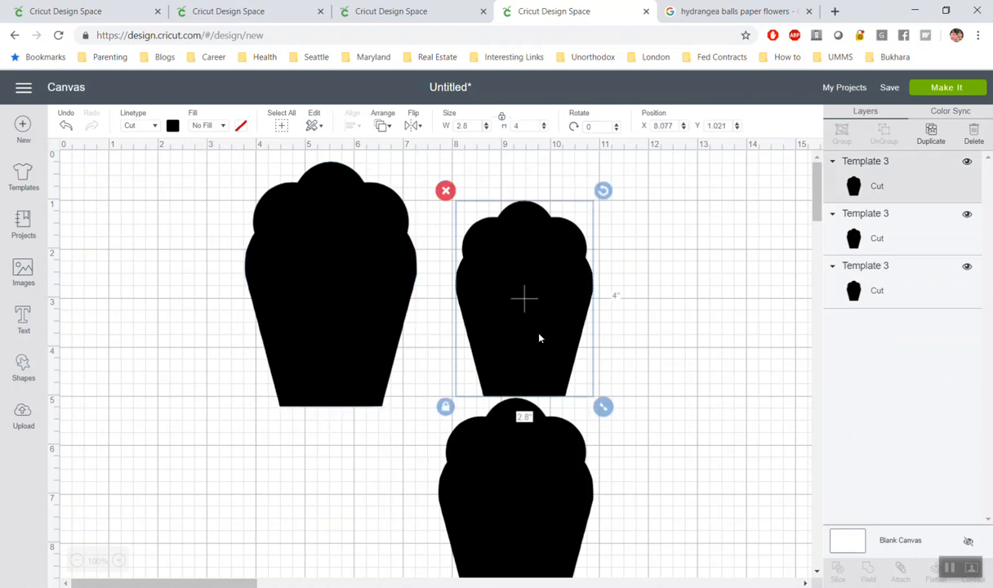
left_click(503, 442)
left_click_drag(375, 339, 288, 326)
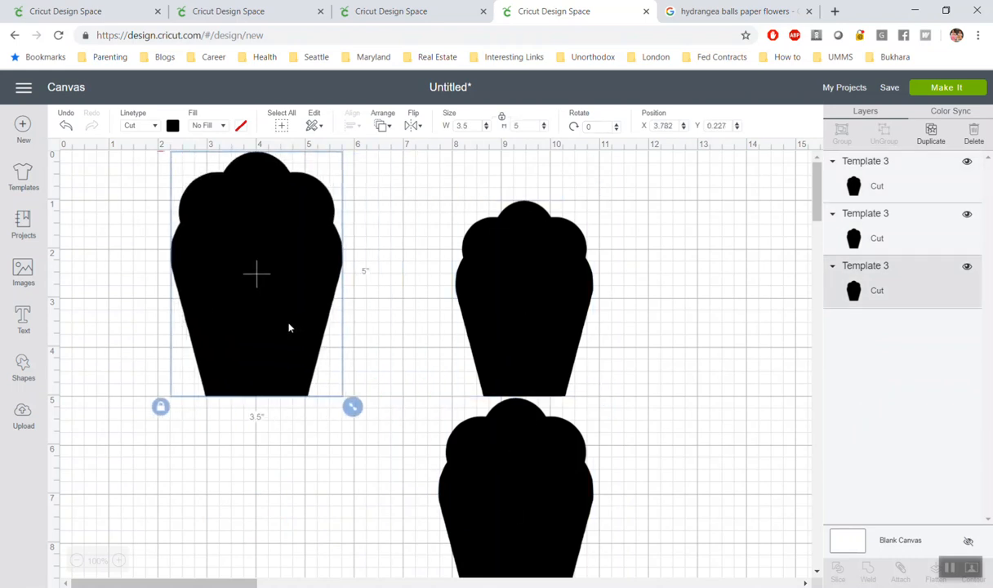
left_click_drag(523, 319, 583, 317)
left_click_drag(490, 453, 399, 263)
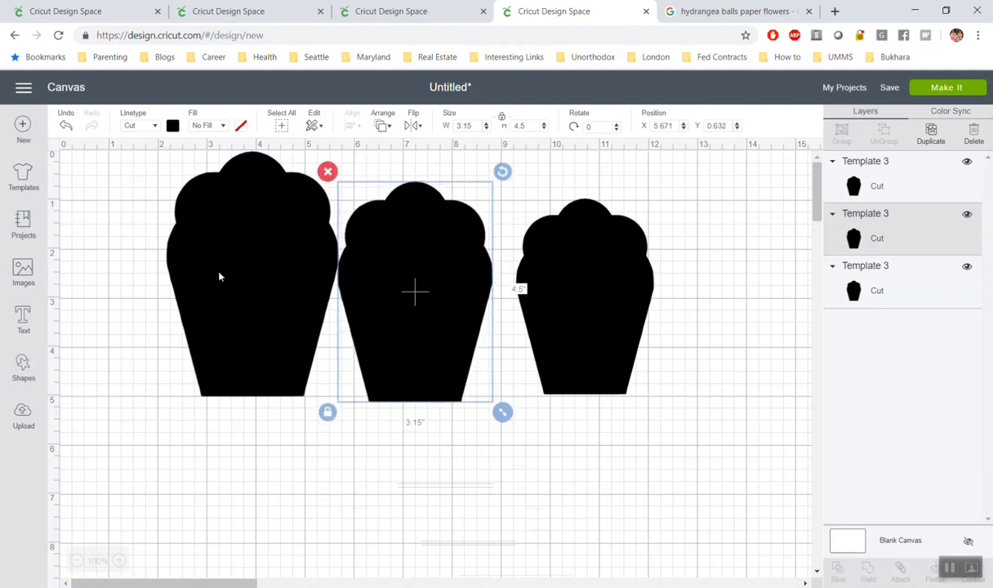
left_click(211, 280)
left_click(406, 286)
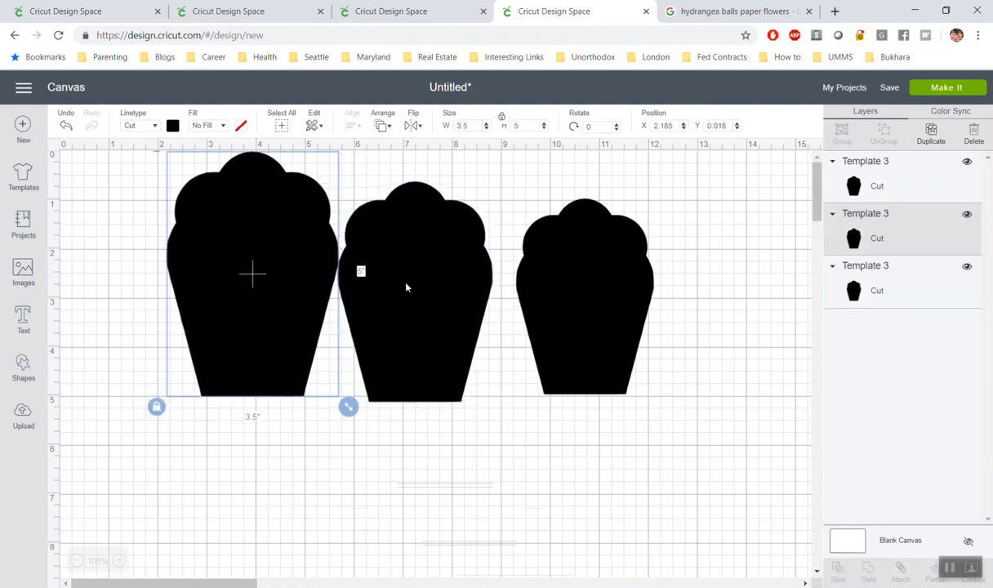
left_click(568, 327)
left_click_drag(572, 329, 551, 333)
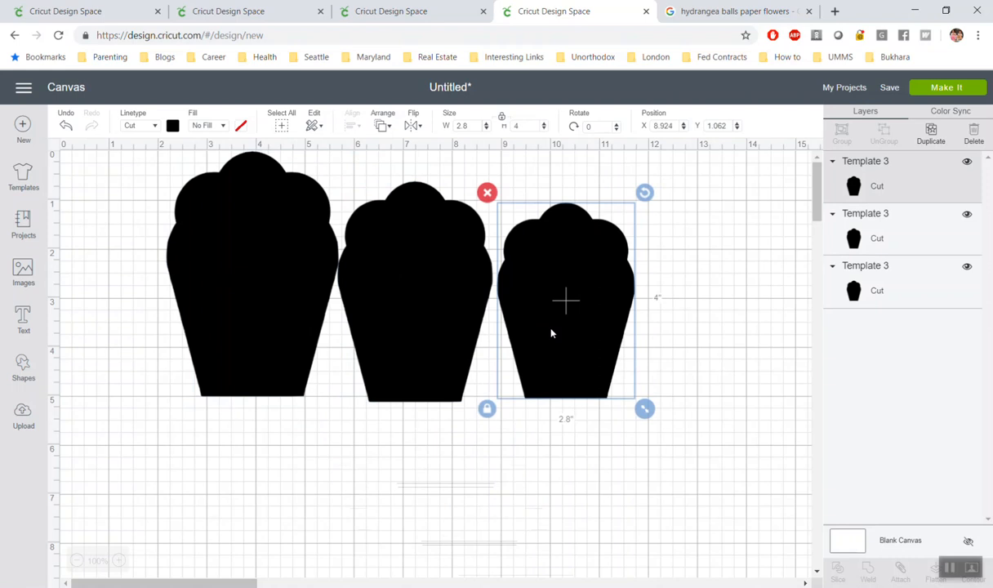
- Delete the middle-sized petal and duplicate the largest petal
left_click(438, 342)
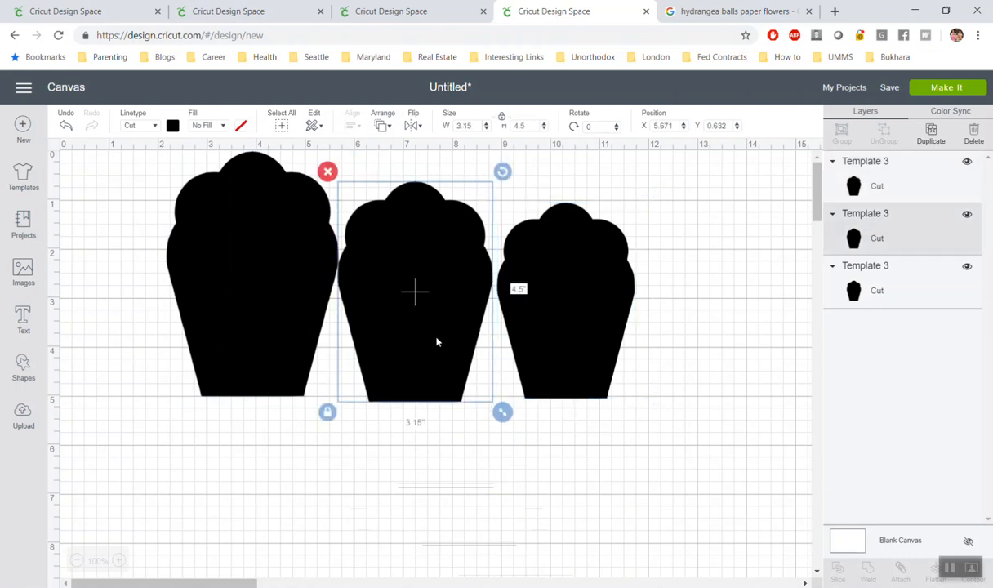
left_click(327, 172)
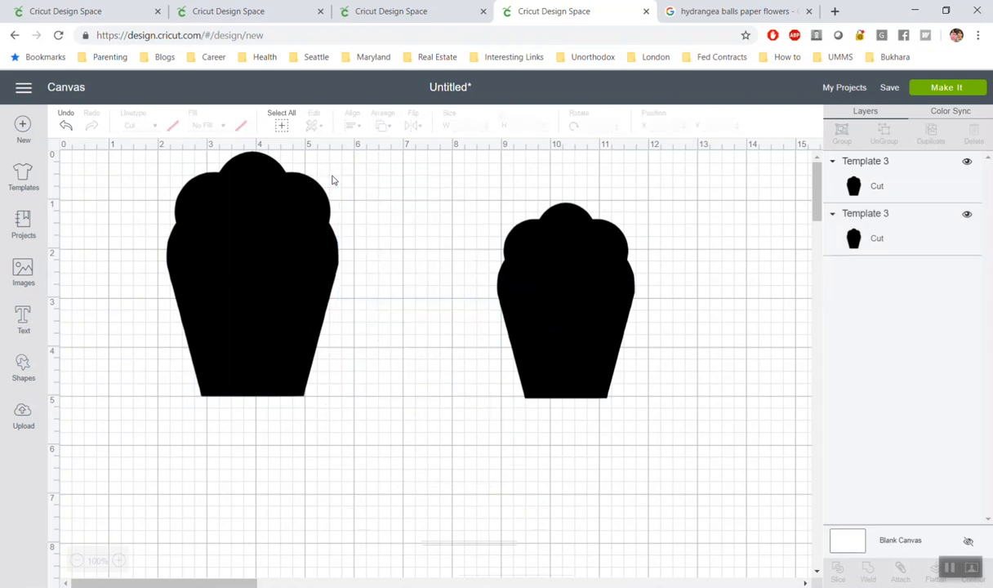
left_click(269, 269)
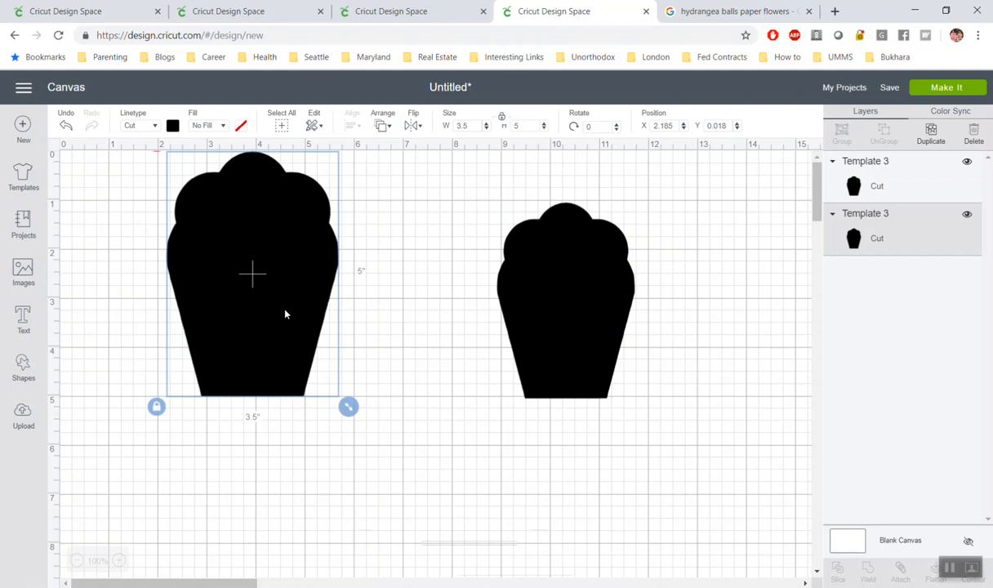
left_click(932, 133)
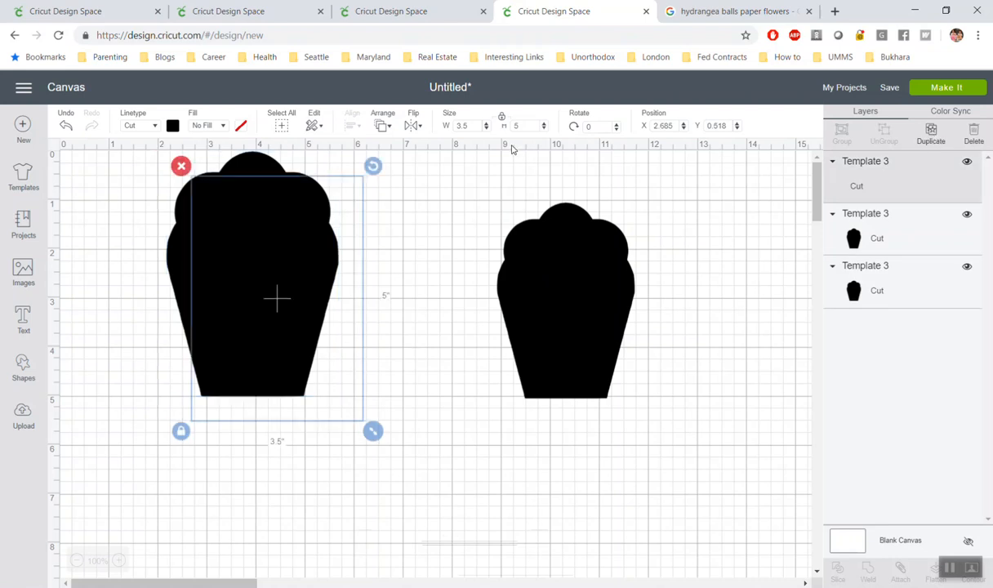
- Turn the duplicated petal upside down directly below the original, base to base, and move the smallest petal beside the original
left_click_drag(284, 317, 284, 524)
left_click_drag(368, 372, 248, 541)
left_click_drag(303, 493, 282, 508)
left_click_drag(346, 390, 346, 387)
left_click_drag(258, 433, 257, 428)
left_click_drag(566, 318, 421, 306)
left_click(302, 286)
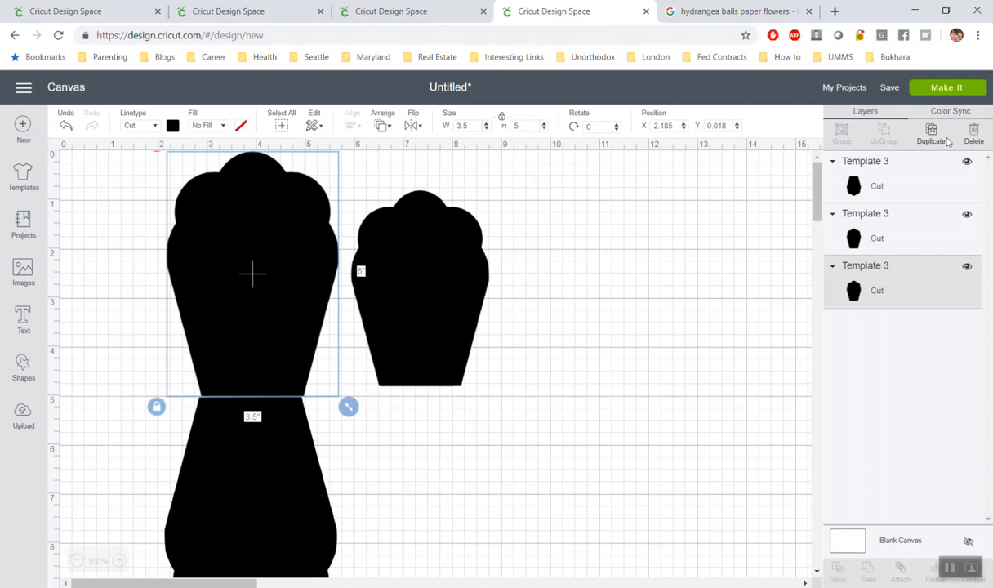
- Save the project as "Template 3 Med Size 8.5x11 w/t Layered Fl"
left_click(890, 88)
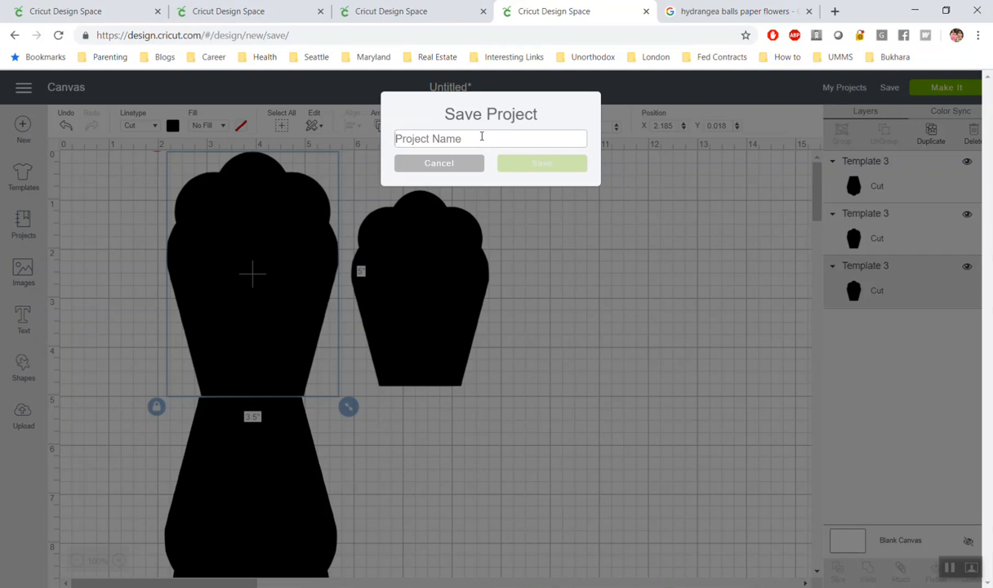
type("Temp")
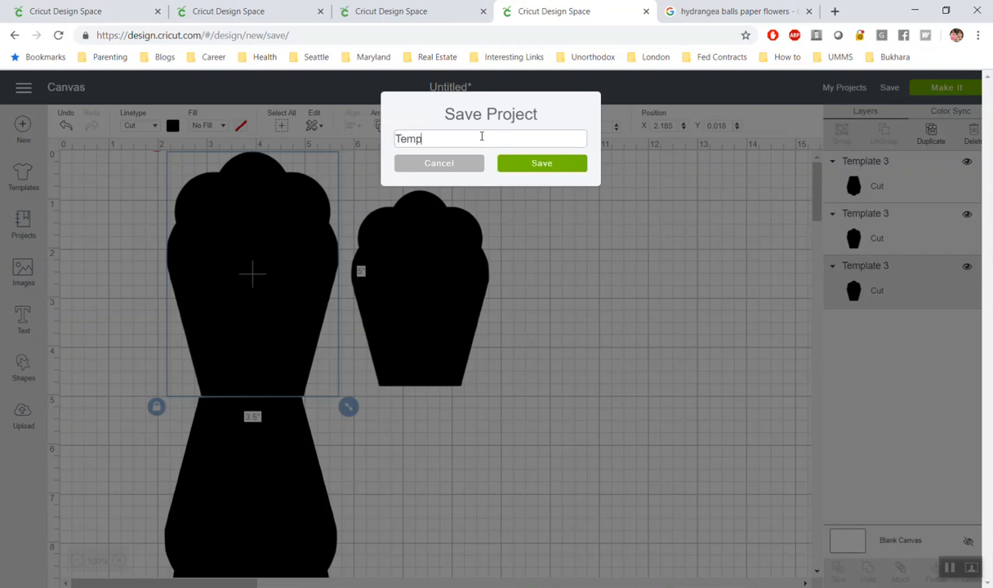
type("late 3 Med Size 8.5x11 w/t")
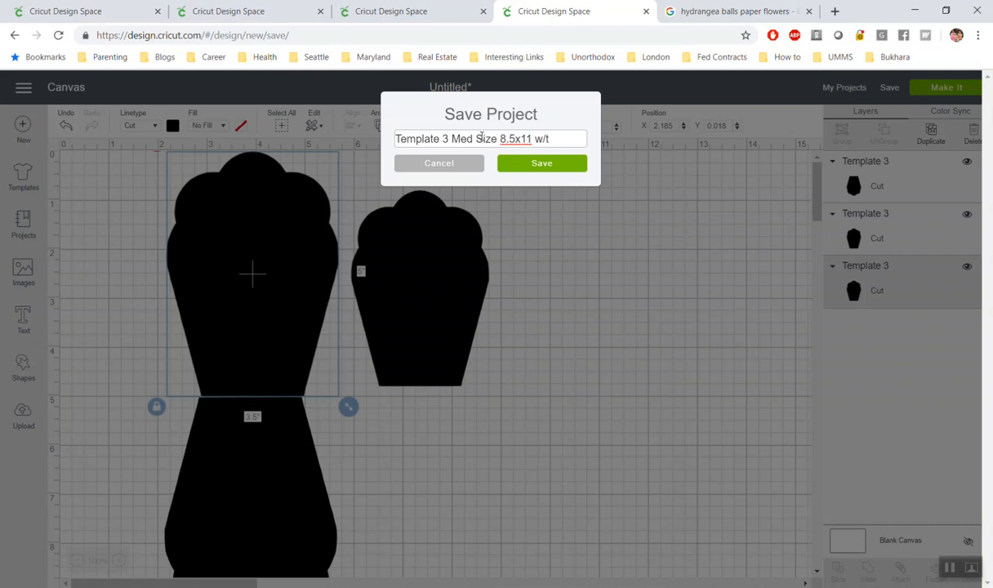
type(" Layered Fl")
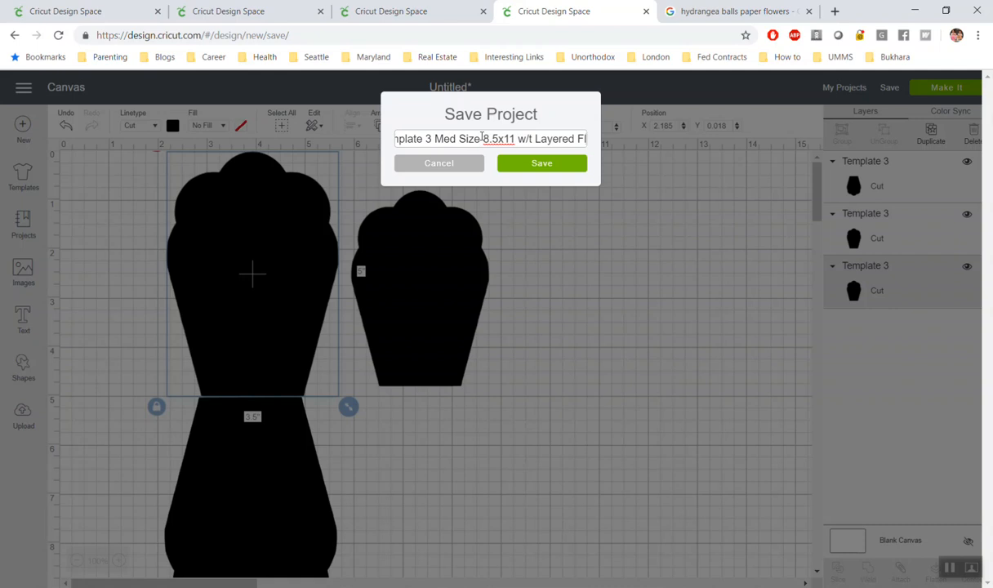
left_click(533, 166)
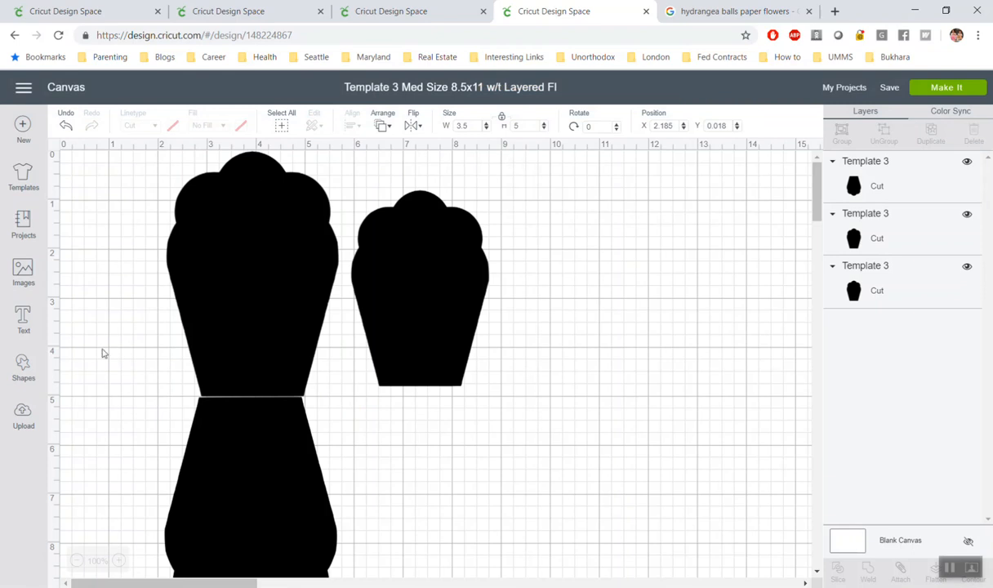
- Open the selection of basic shapes for insertion
left_click(27, 371)
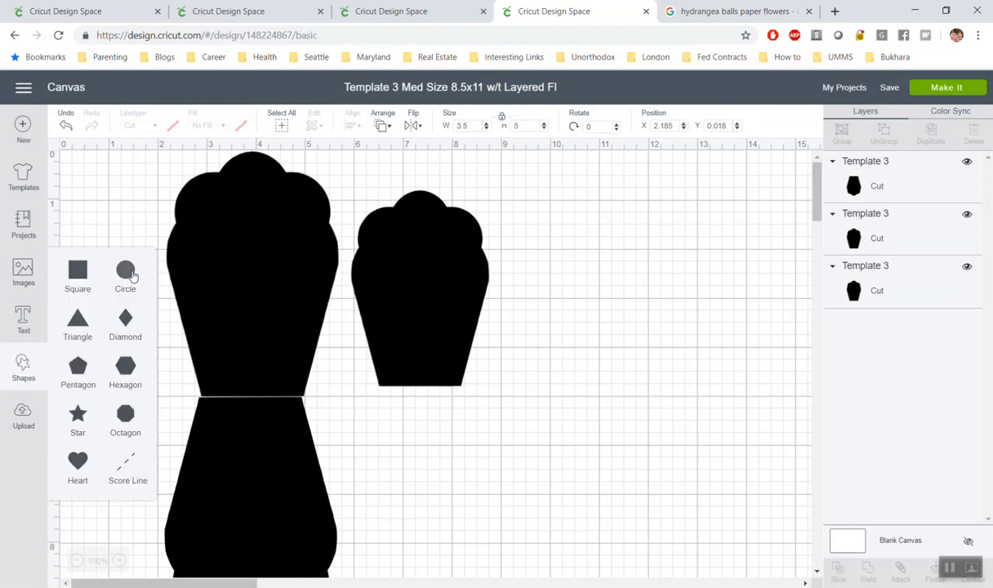